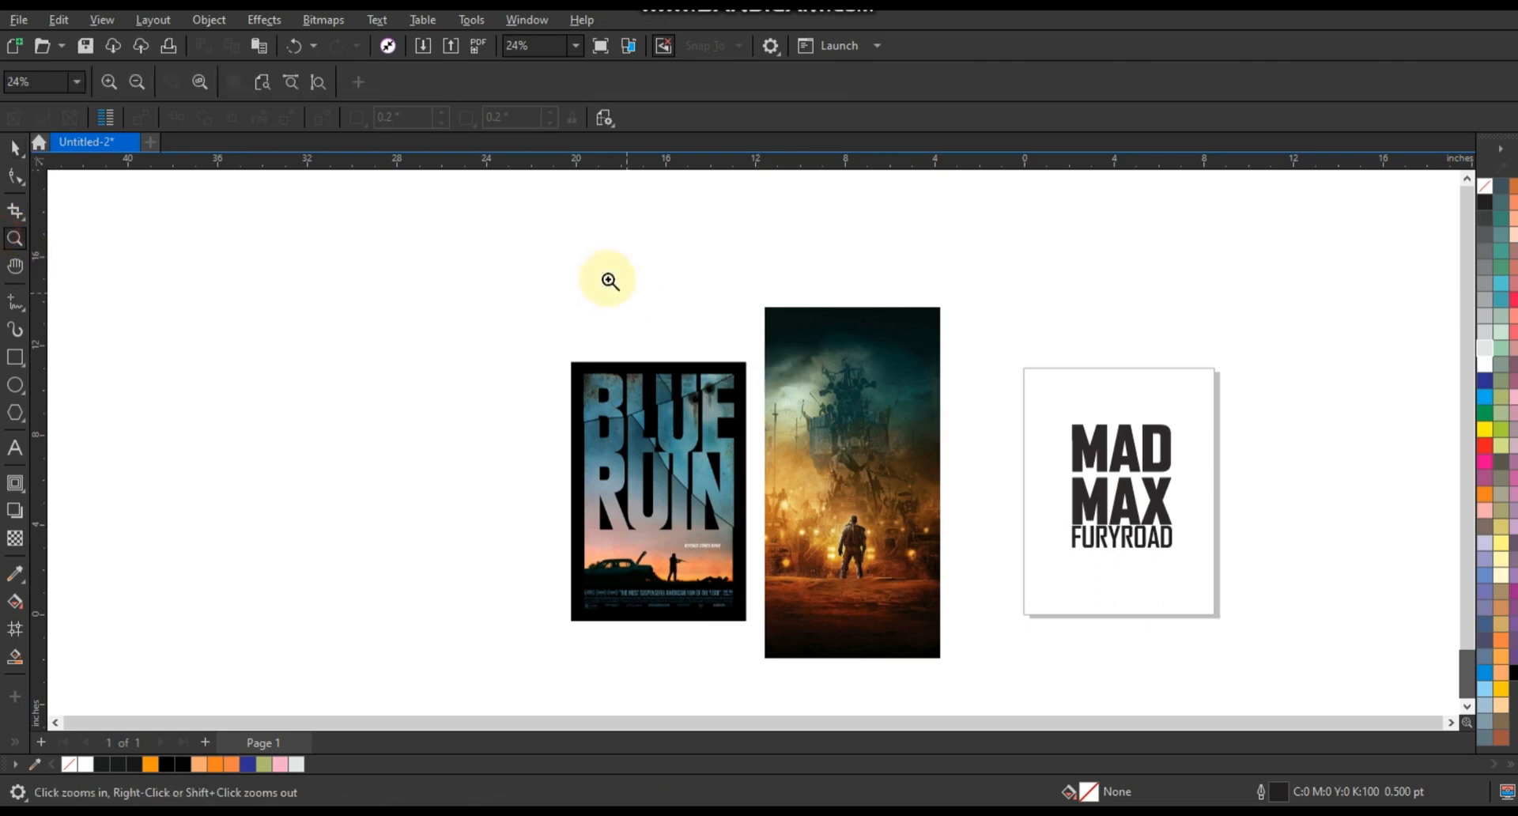
- Move the MAD MAX lettering onto the Mad Max poster image and fill it white
drag(606, 277, 1228, 678)
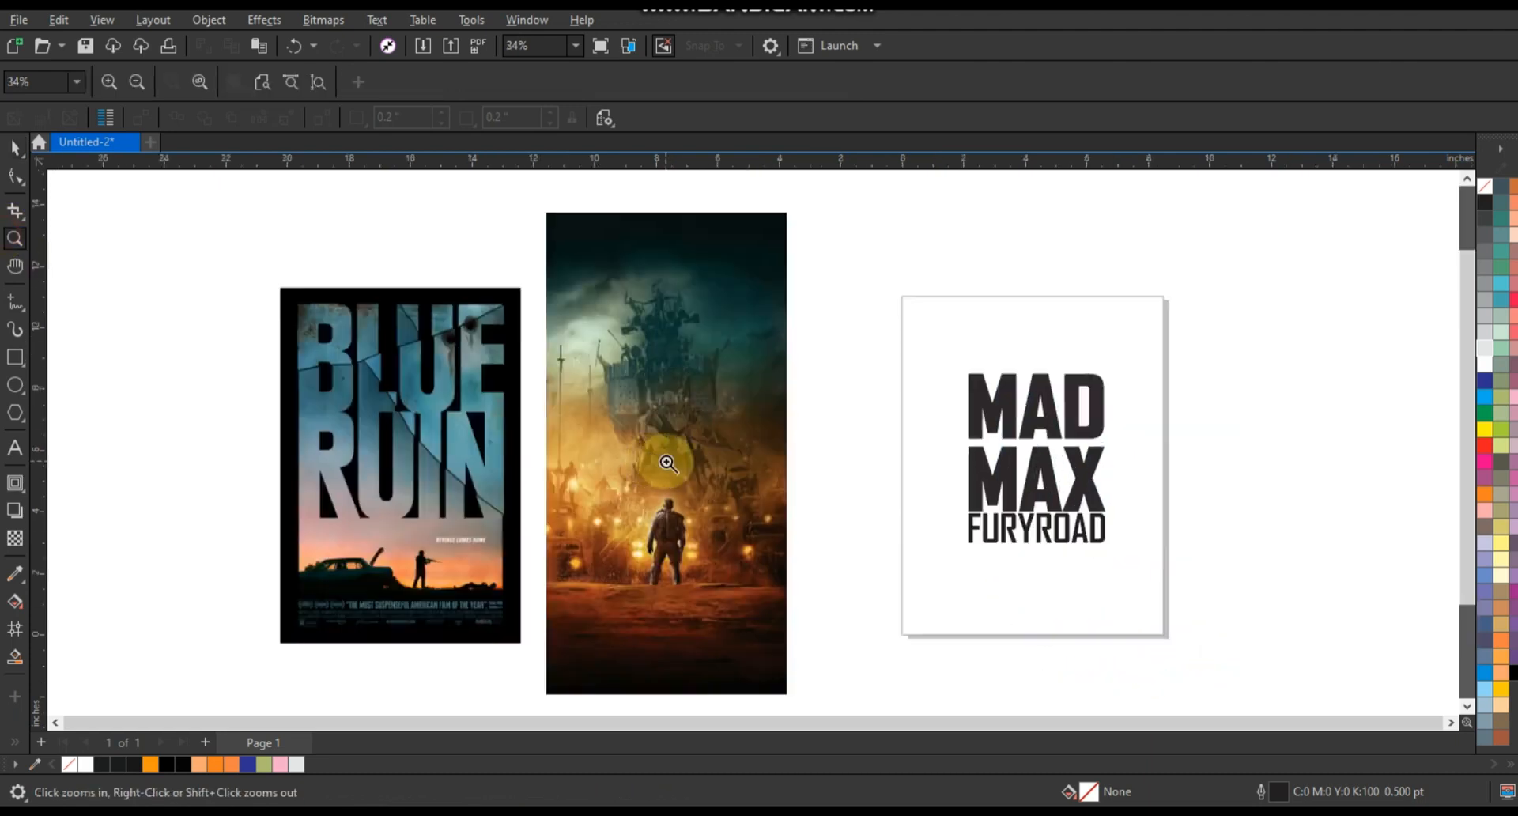
click(15, 147)
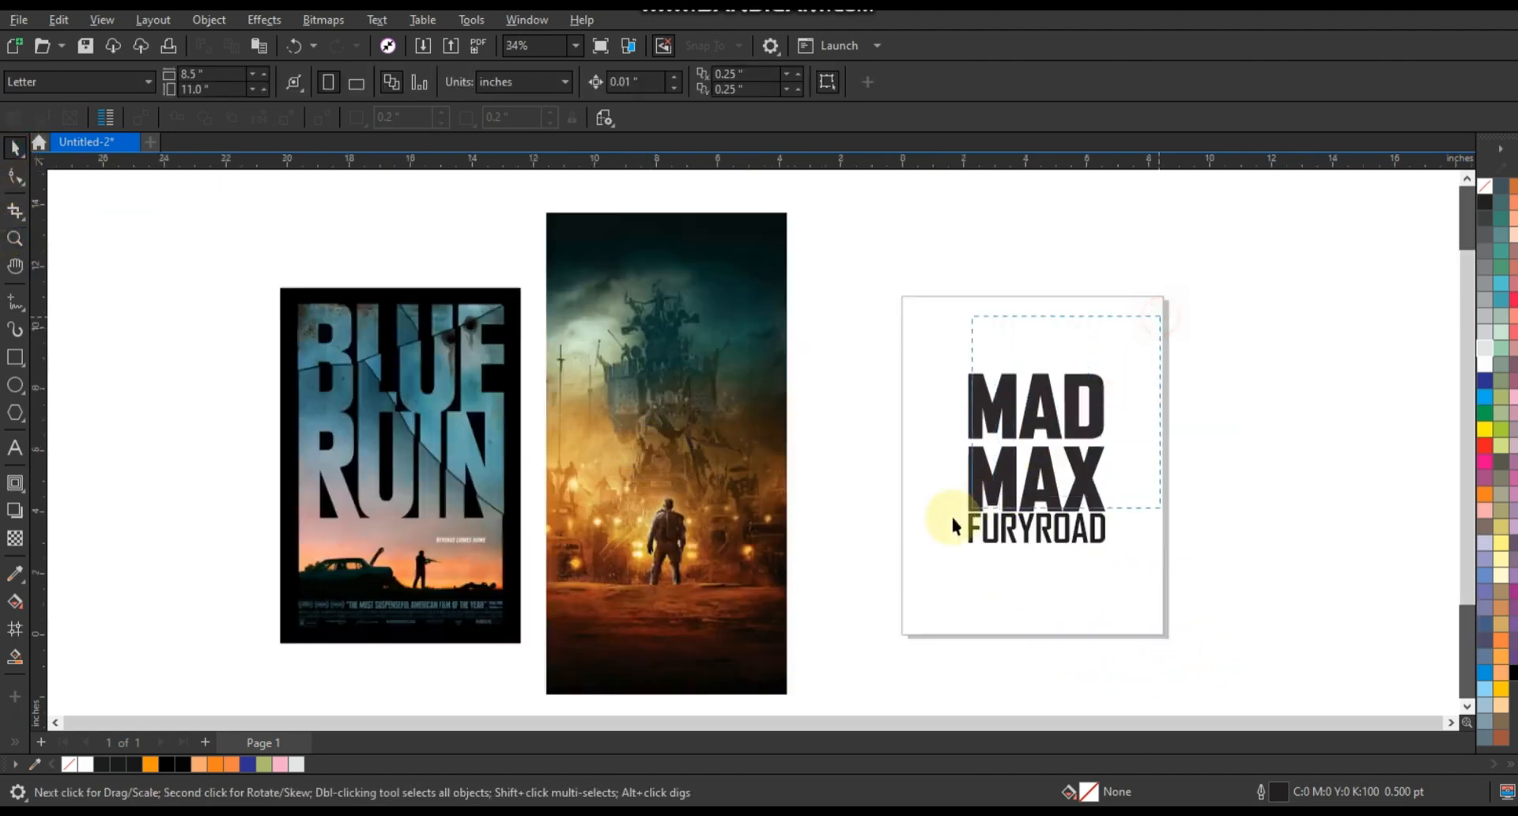
drag(934, 525, 934, 522)
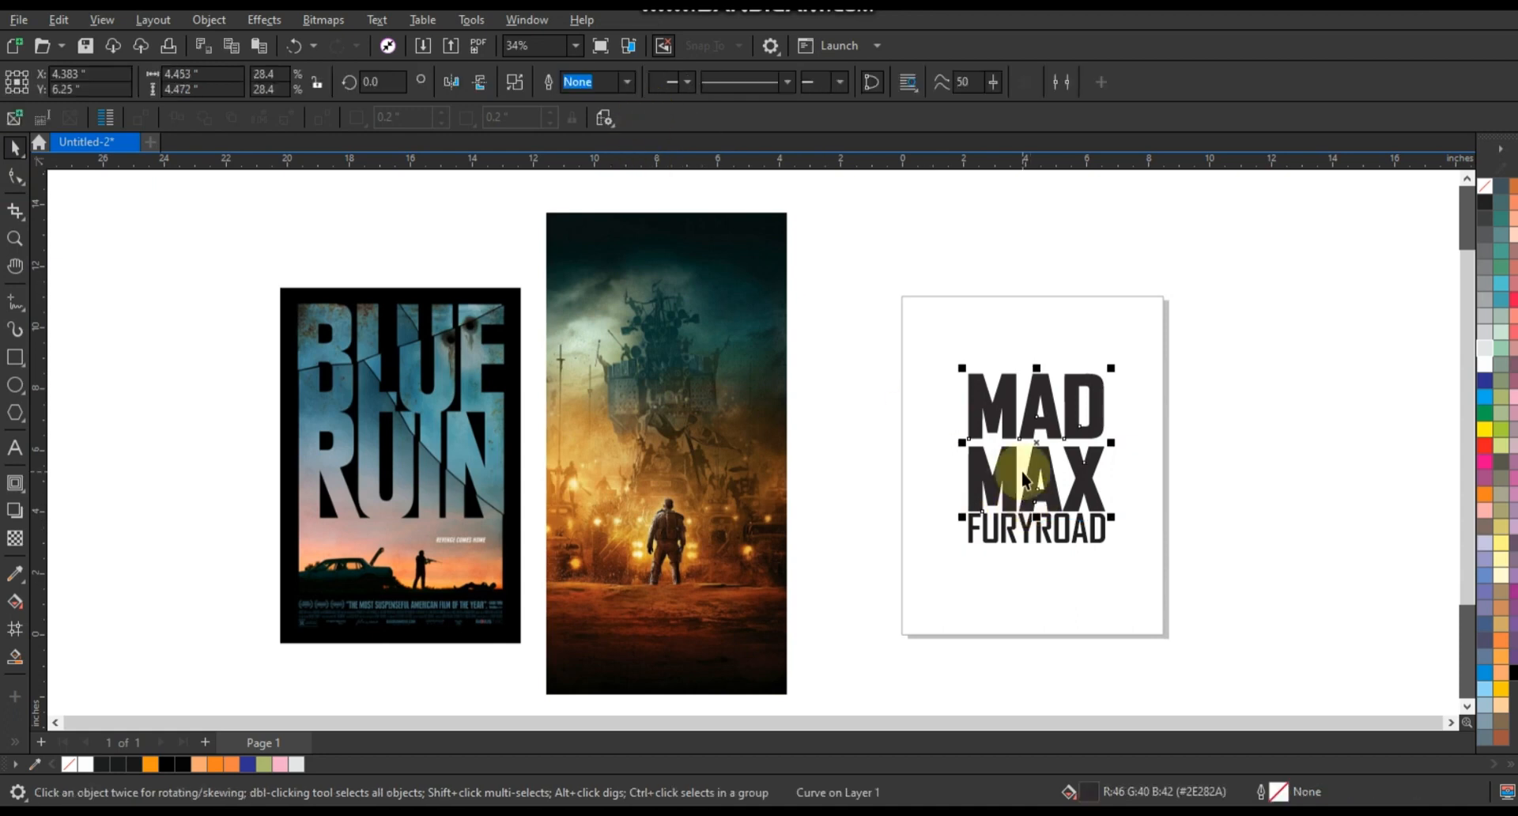
drag(1030, 473, 671, 422)
click(1483, 367)
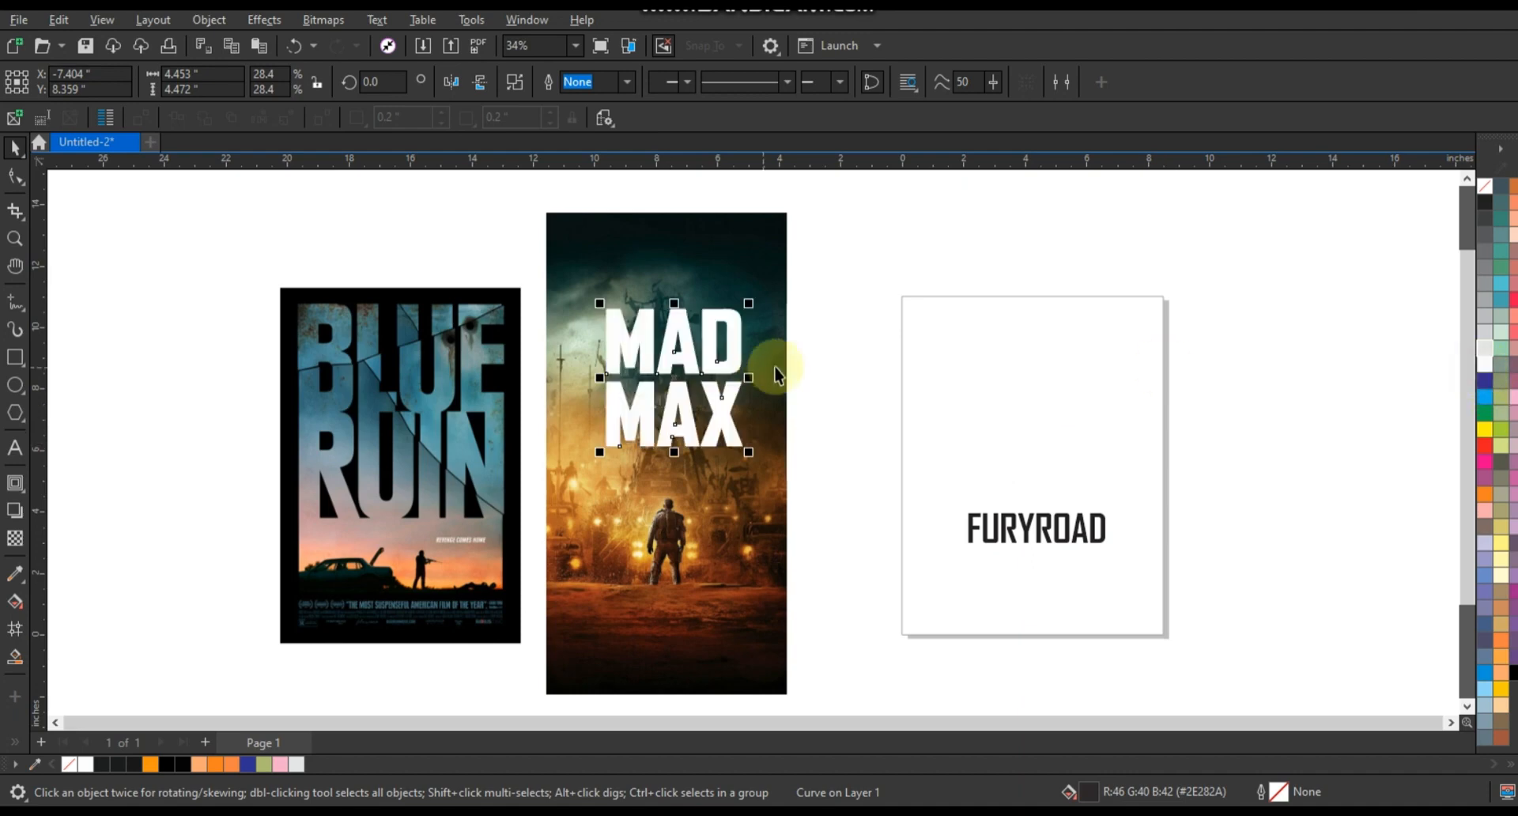
- Break apart the MAD MAX lettering into separate letter curves
click(14, 238)
drag(547, 280, 918, 501)
click(11, 148)
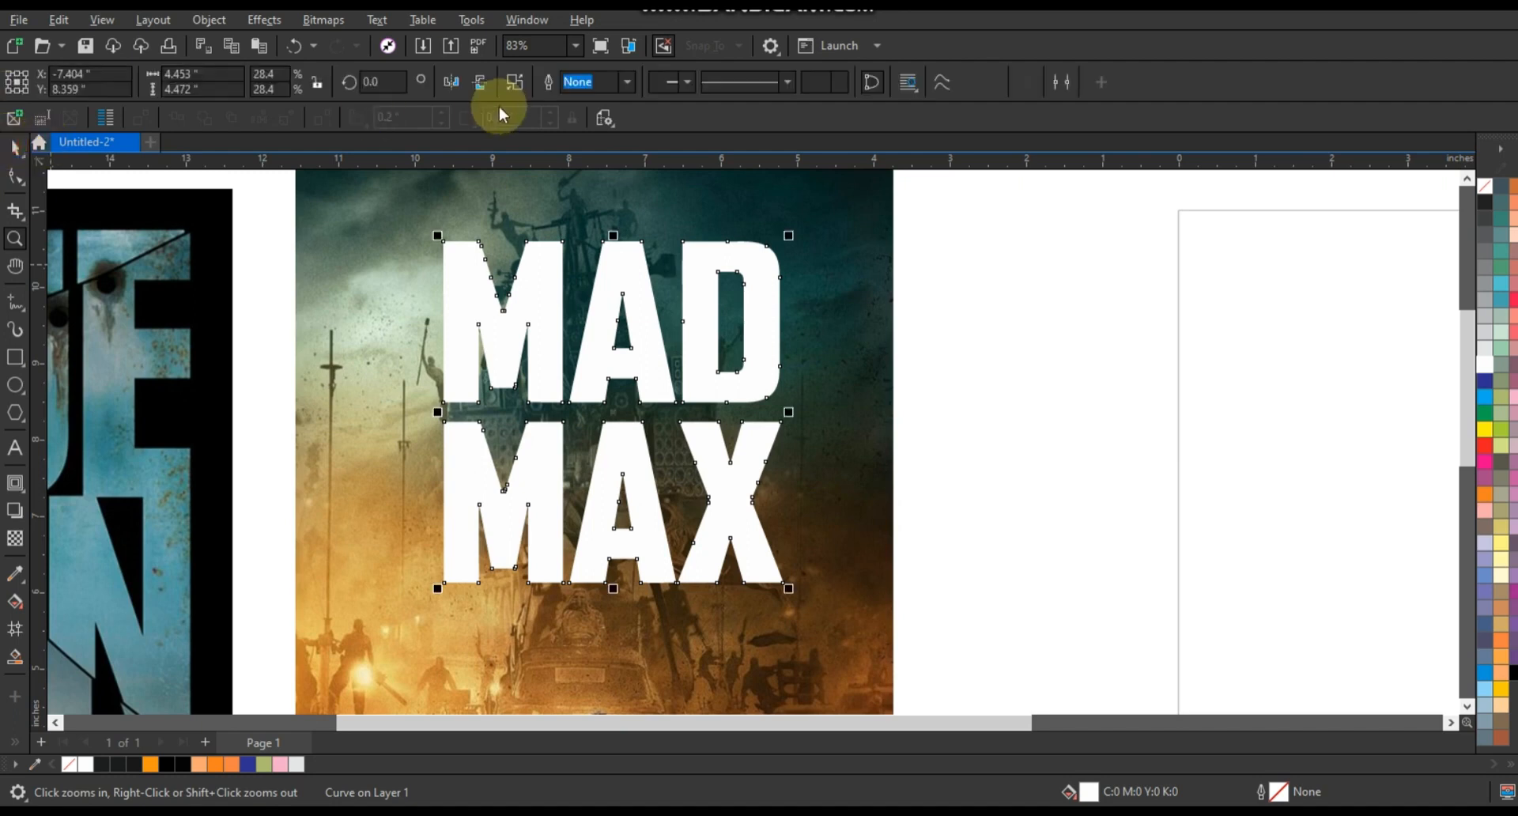
drag(1007, 224, 392, 413)
click(514, 81)
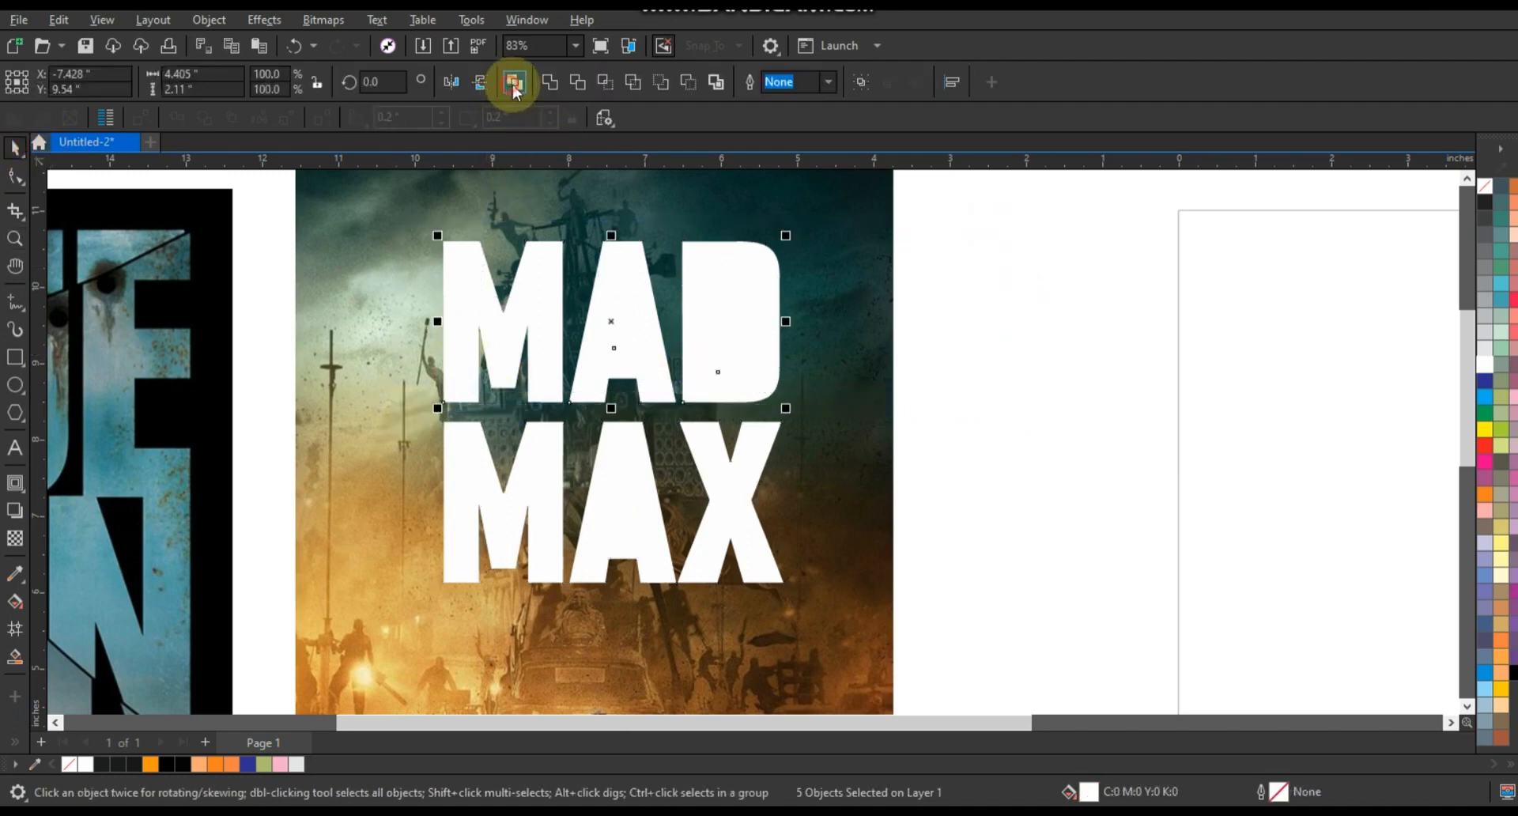
- Combine the MAX letters into one curve and nudge it upward until it meets the MAD letters
drag(414, 605, 400, 614)
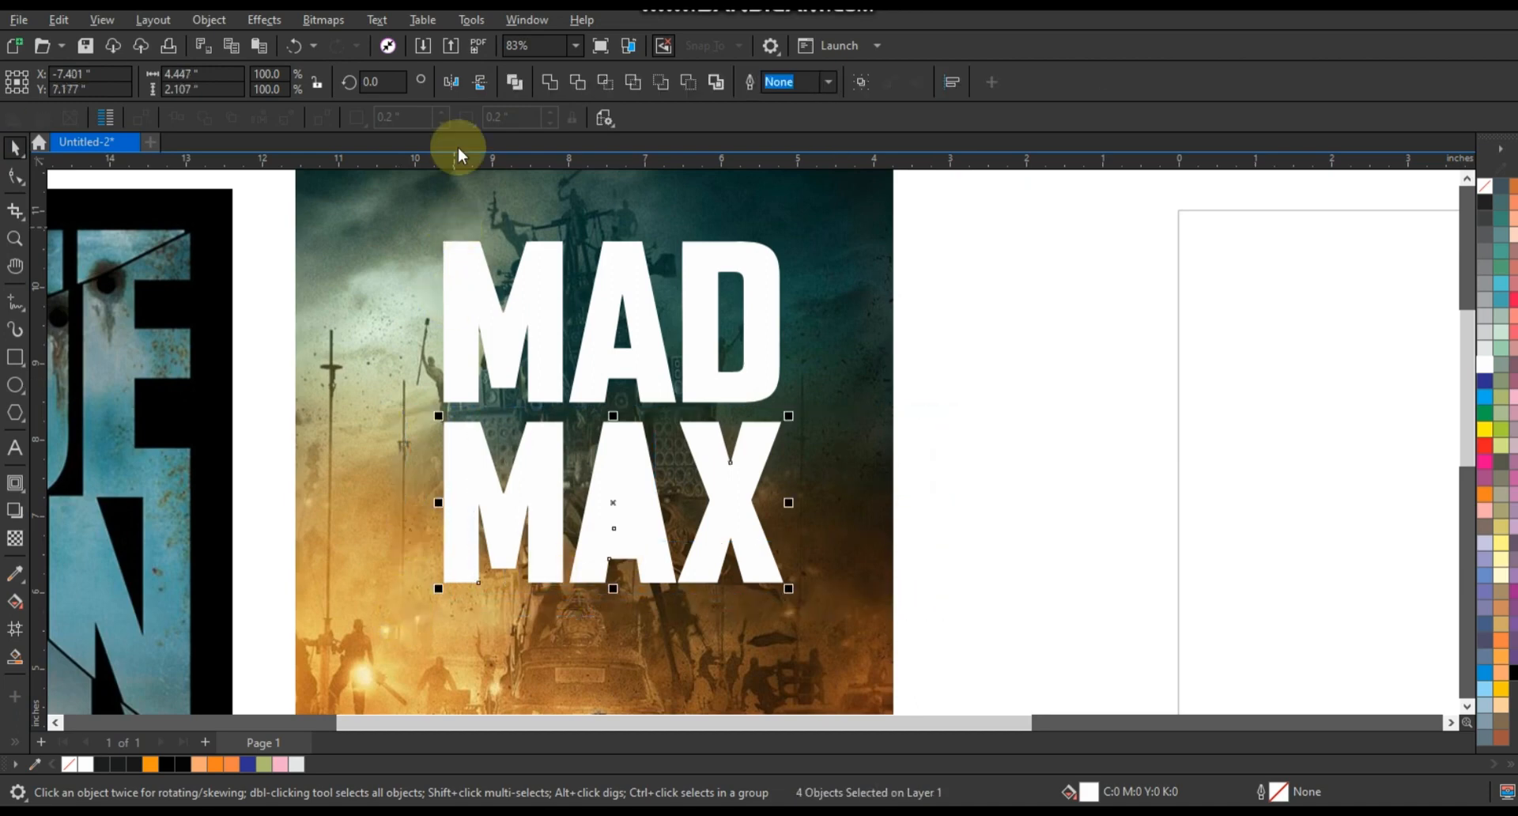
key(ctrl+l)
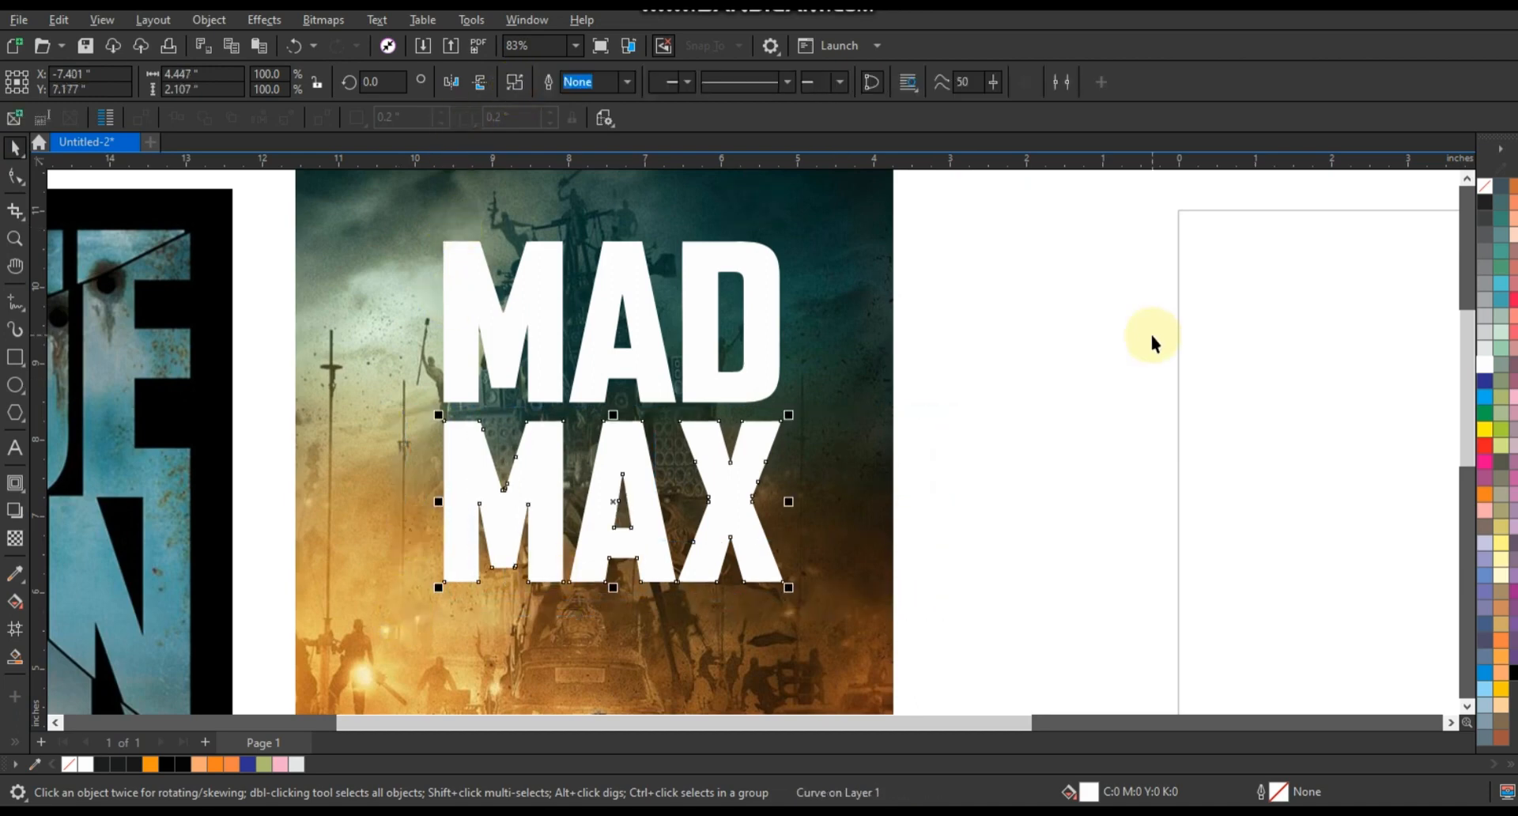
key(Up)
key(Up)
key(Up)
key(Up)
key(Up)
key(Up)
key(Up)
key(Up)
key(Up)
key(Up)
key(Up)
key(Up)
key(Up)
key(Up)
key(Up)
key(Up)
key(Up)
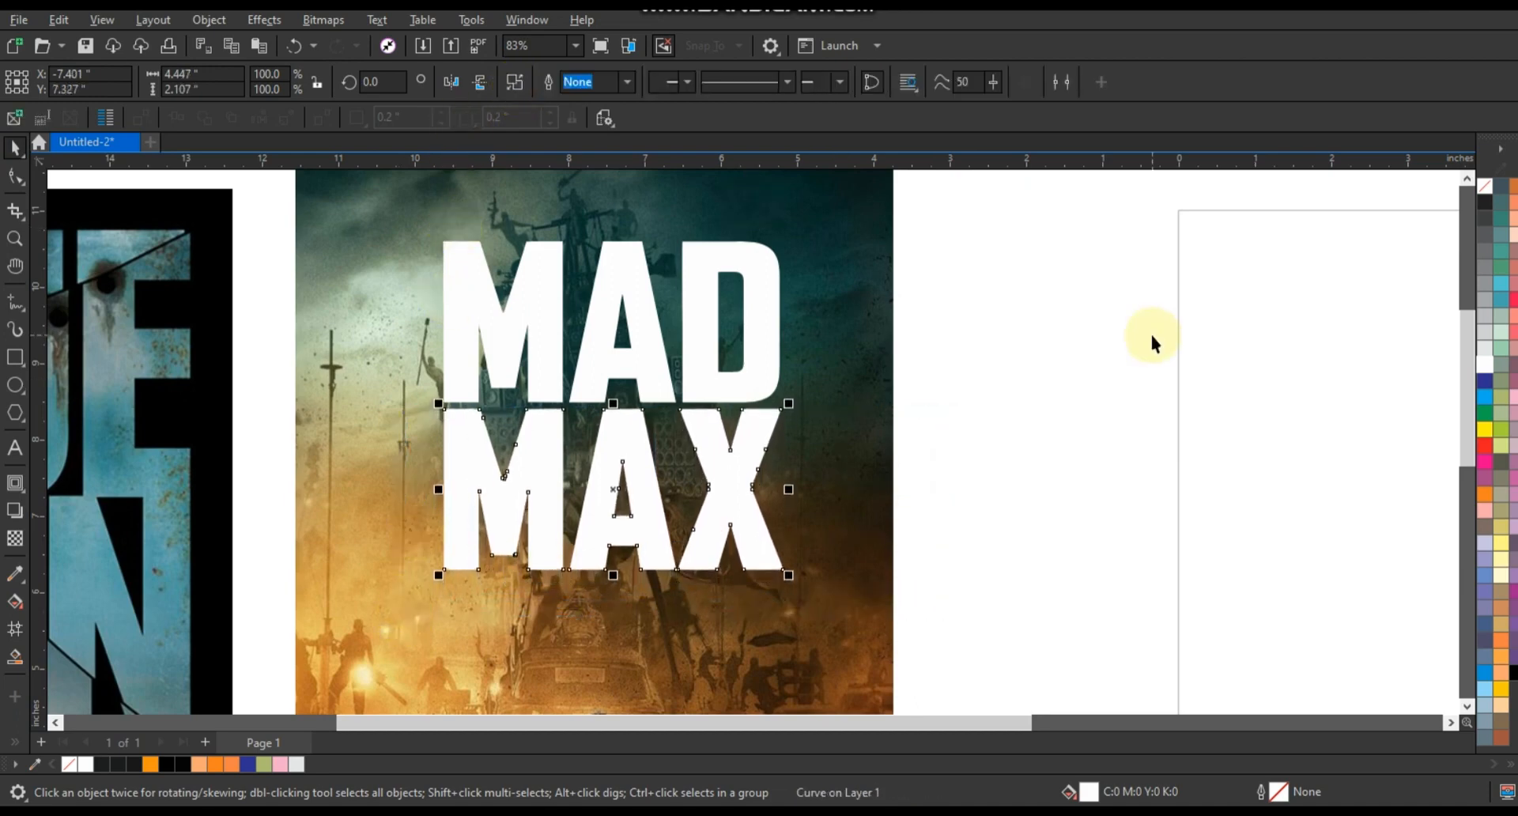
key(Up)
key(Up)
key(Up)
key(Up)
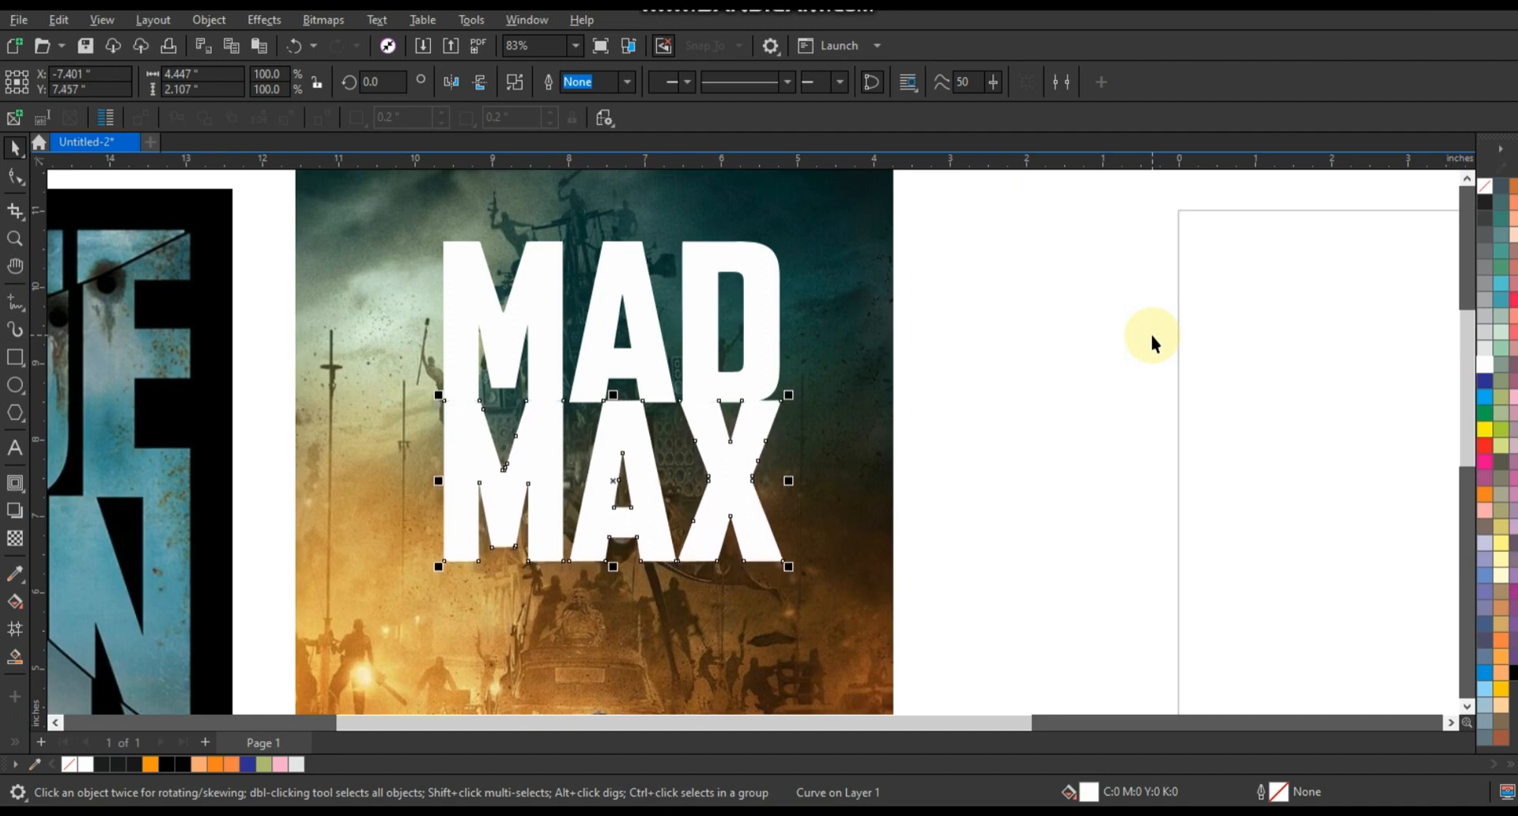
key(Up)
key(Right)
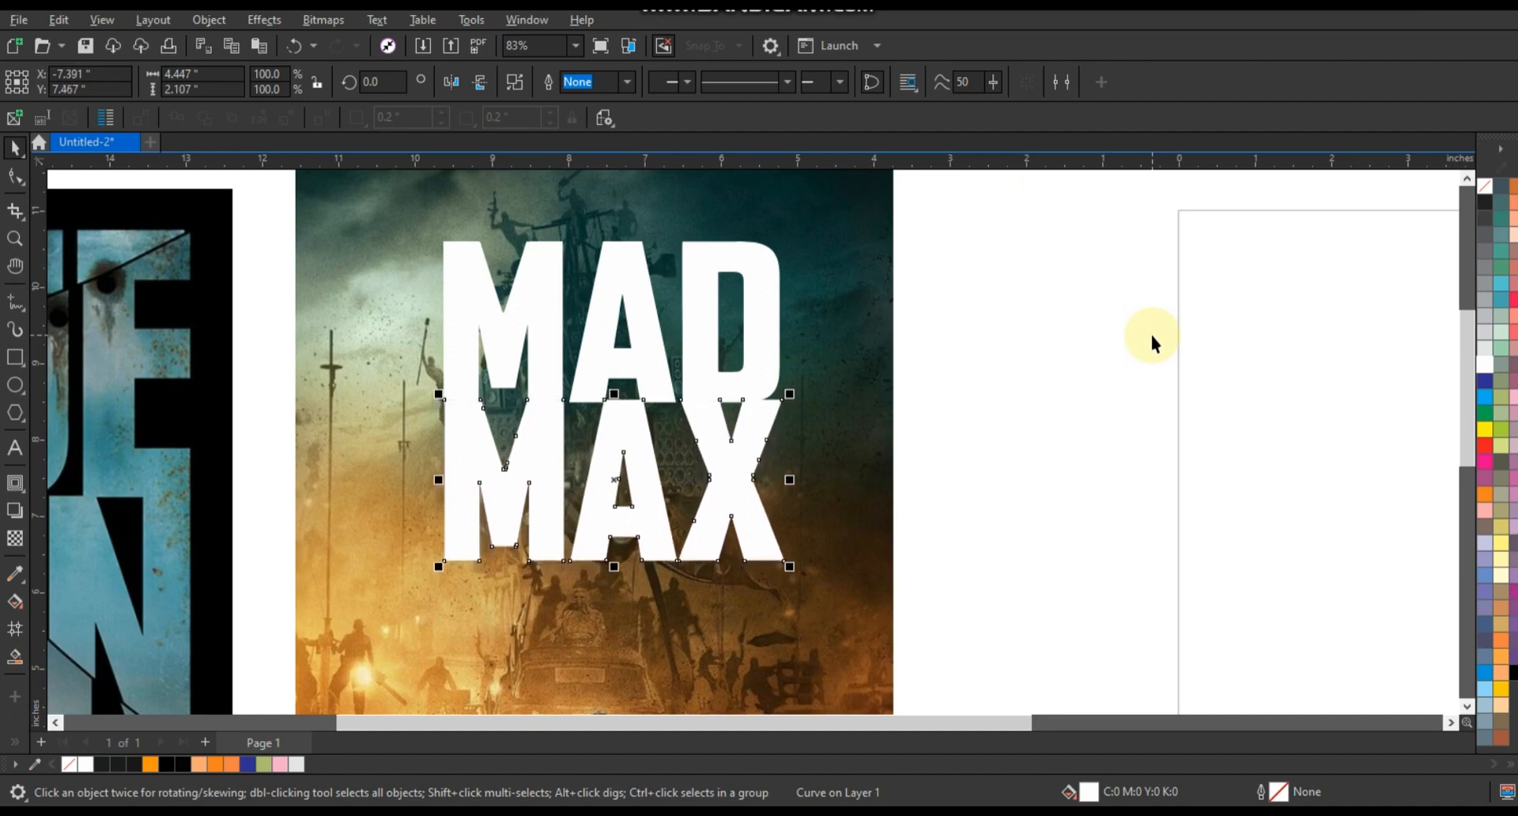
key(Left)
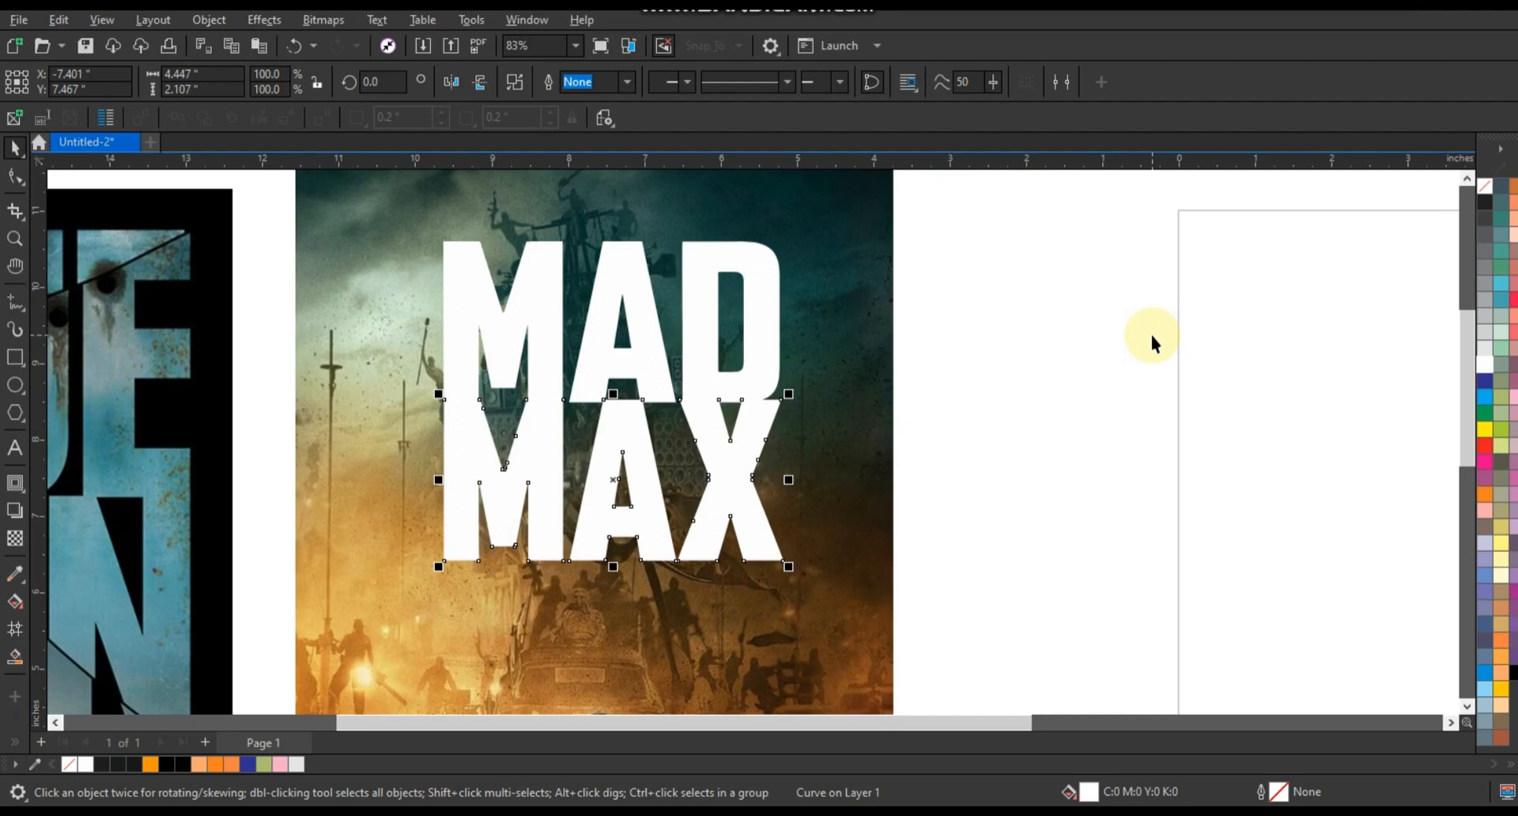
- Enlarge the MAD MAX lettering and reposition it across the upper part of the poster
shift+click(731, 250)
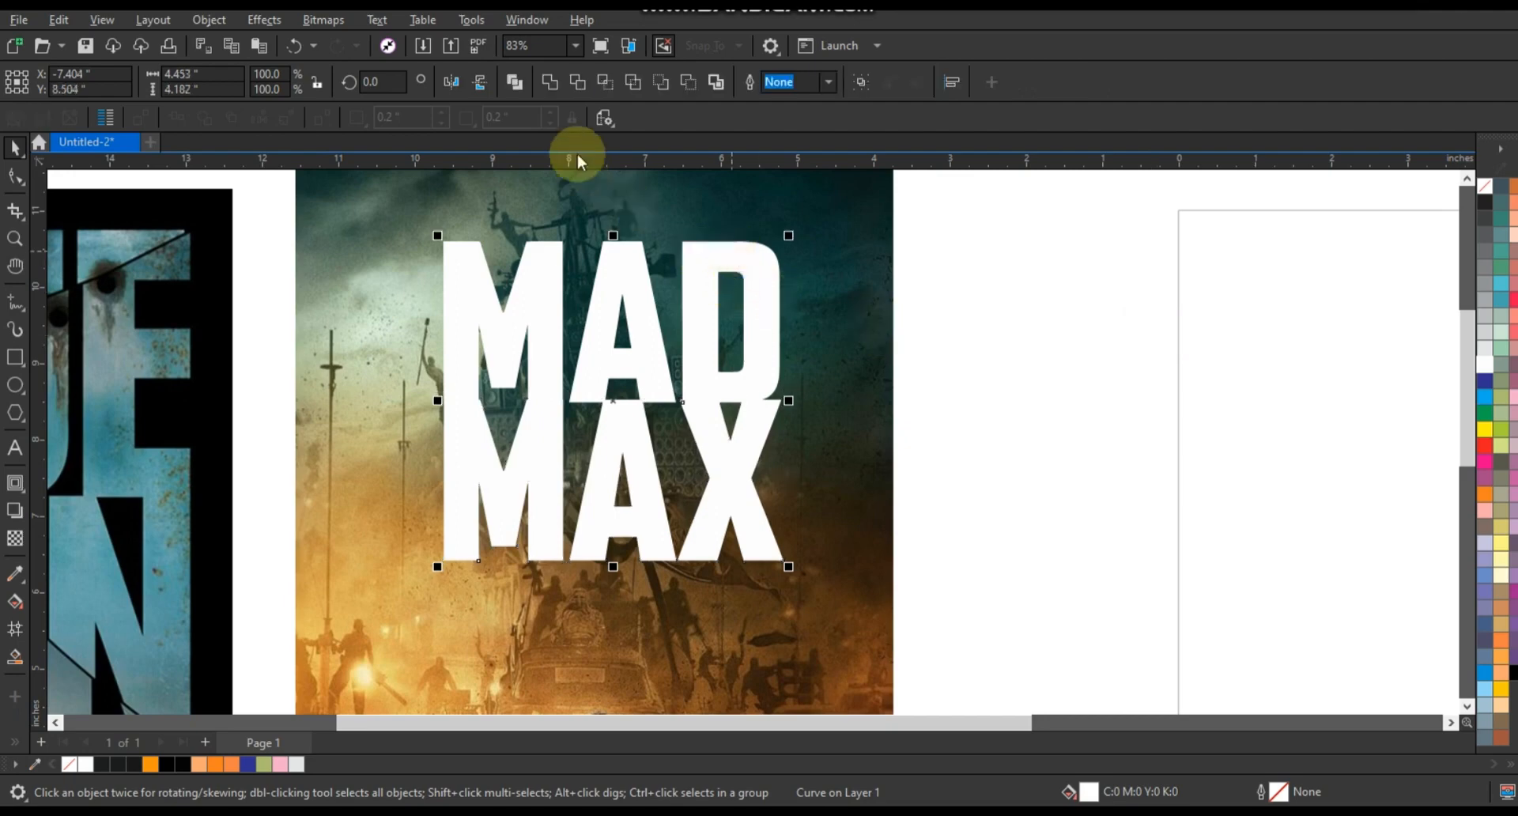
click(949, 366)
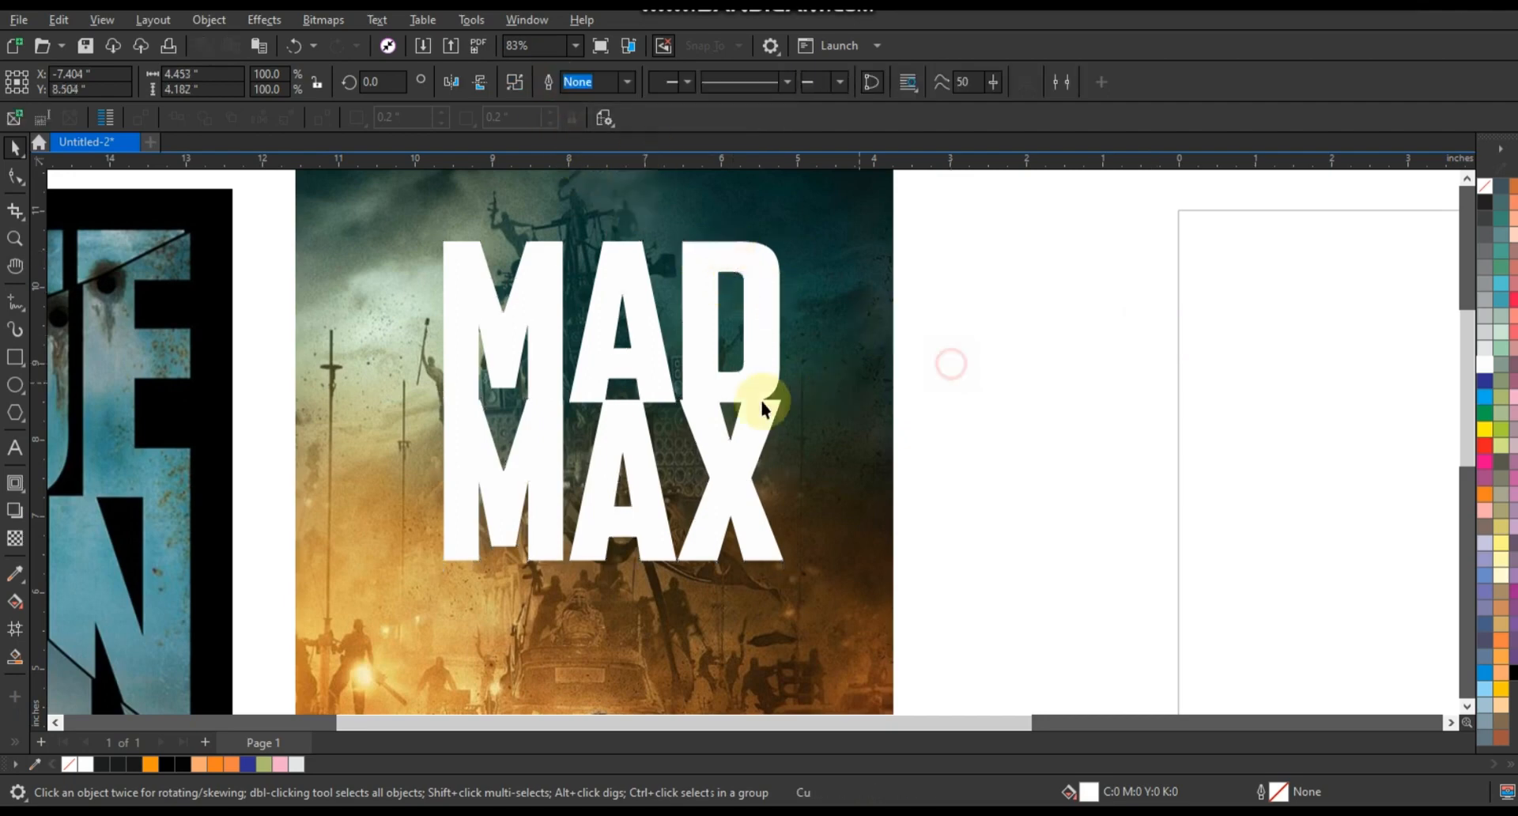
scroll(762, 401, down, 3)
click(744, 435)
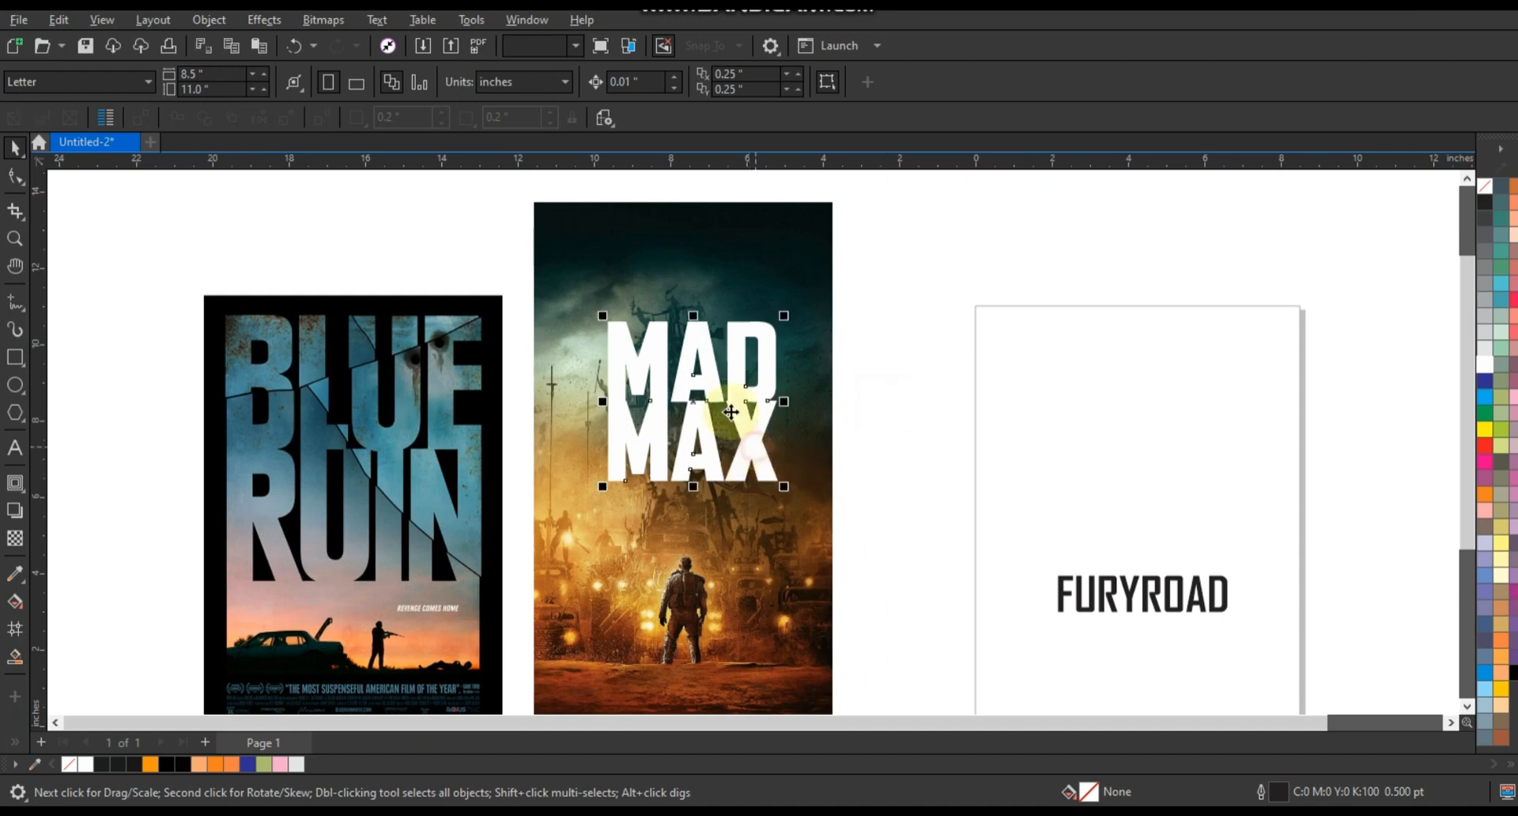
drag(604, 317, 560, 273)
drag(783, 488, 808, 512)
drag(560, 512, 553, 523)
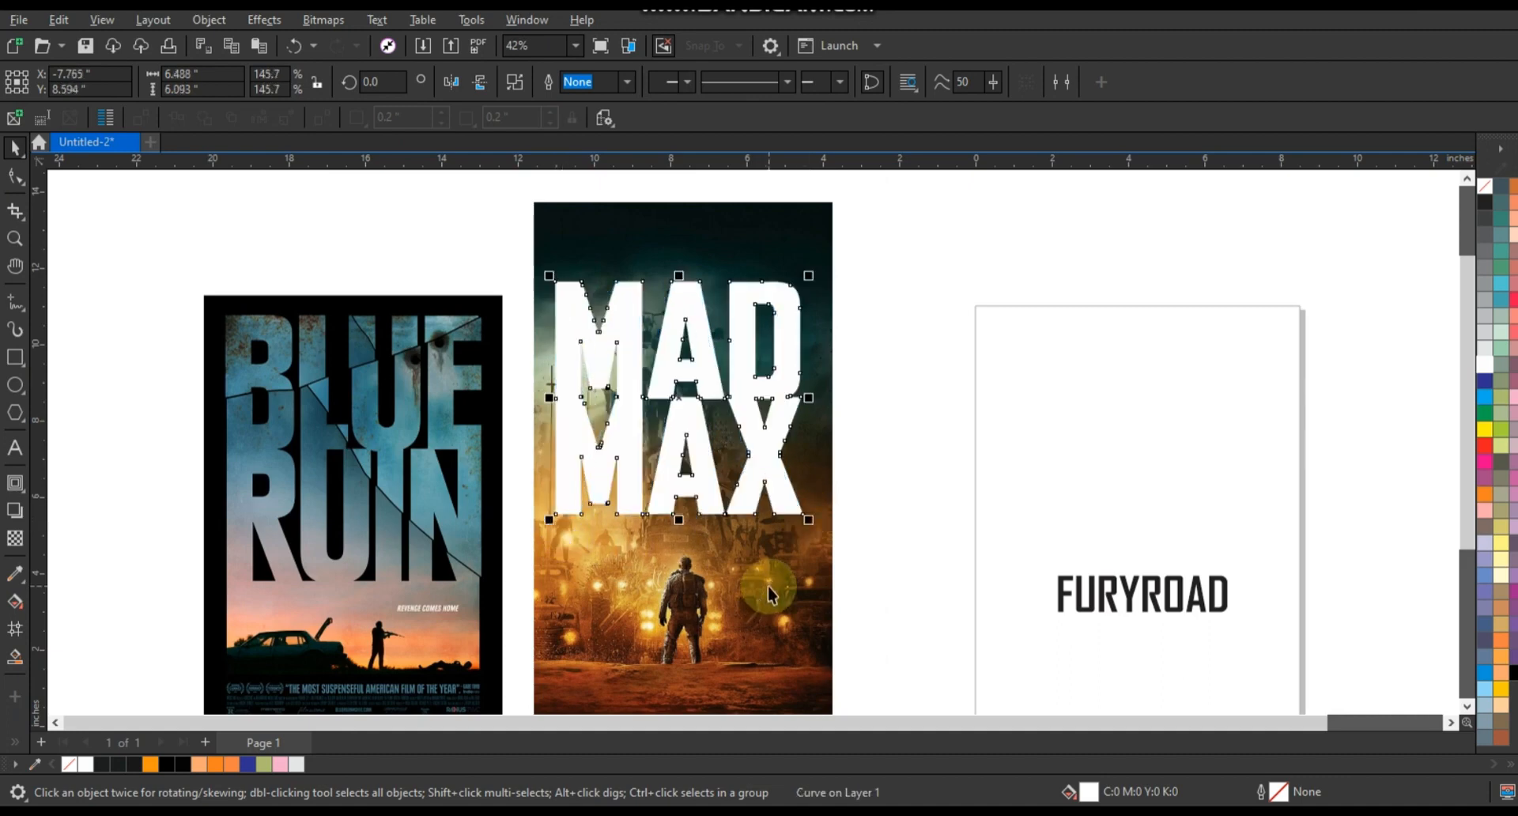
- Draw a thin rectangle about 6.5 in wide directly below the MAX letters
shift+click(767, 586)
click(932, 586)
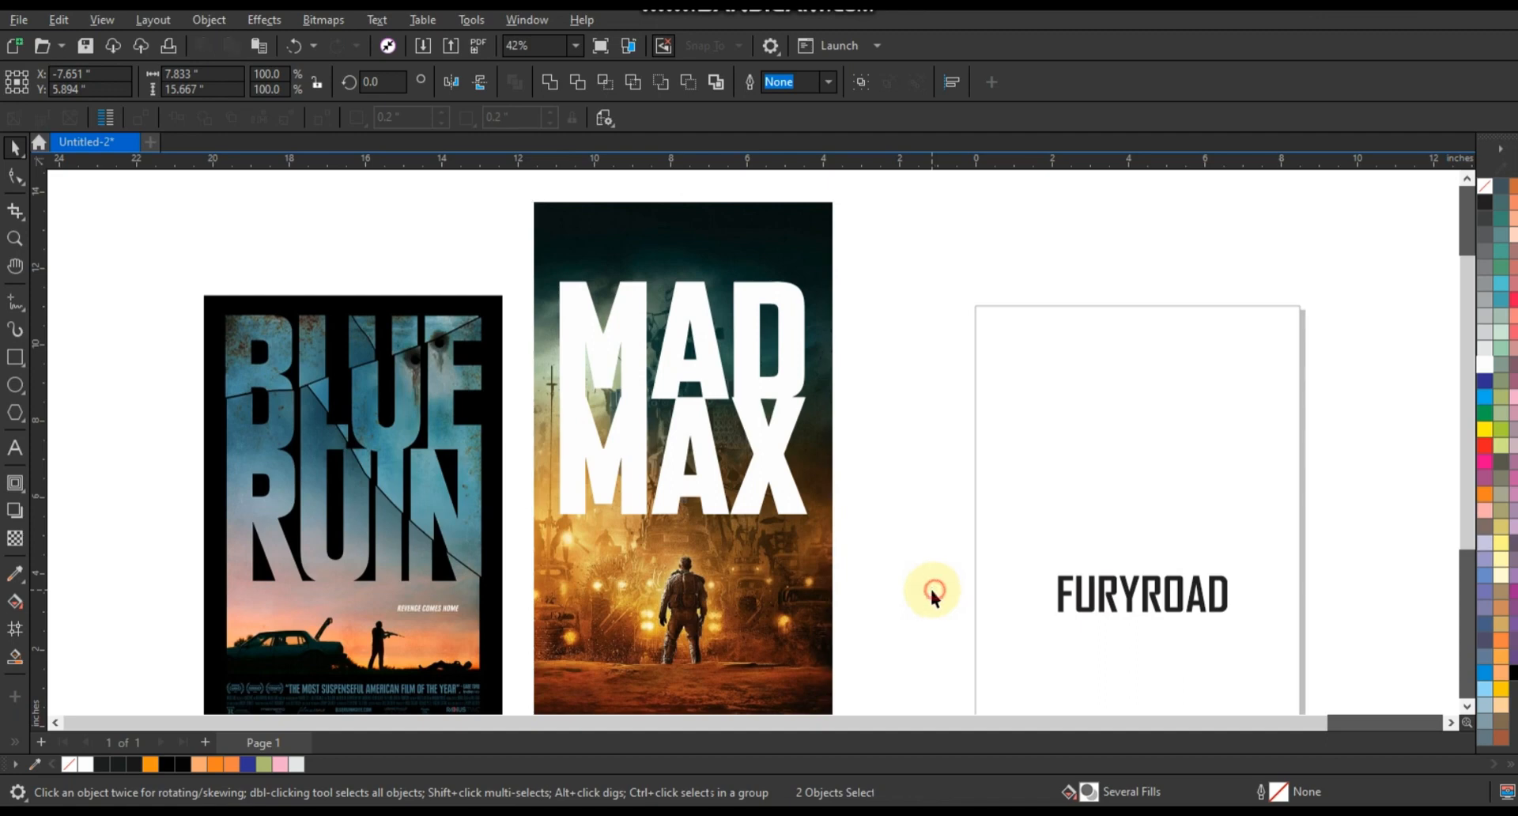
click(14, 238)
right_click(538, 412)
drag(516, 321, 868, 589)
drag(587, 403, 1072, 645)
click(14, 357)
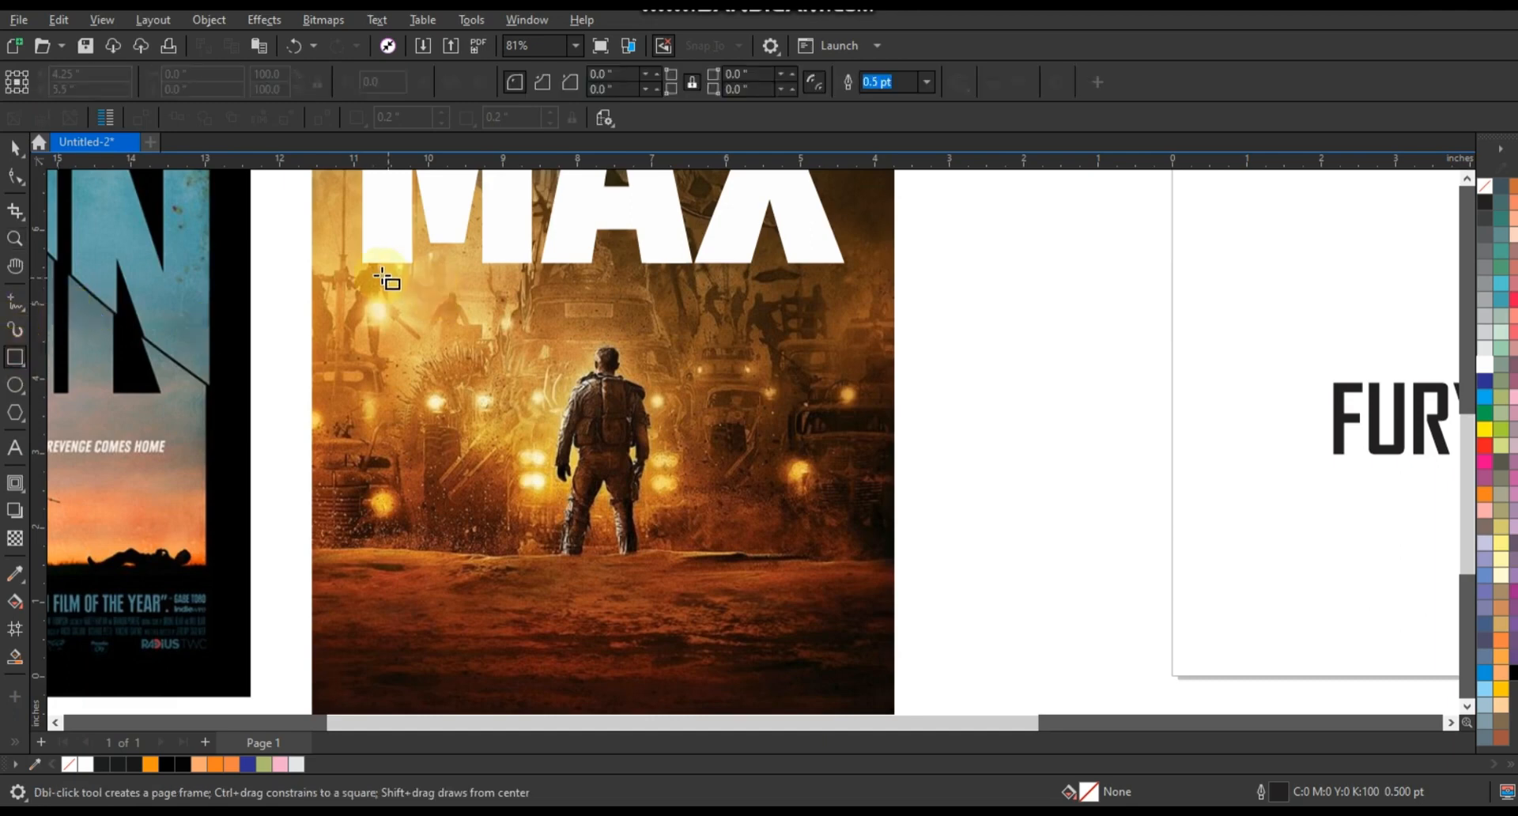
drag(364, 264, 840, 298)
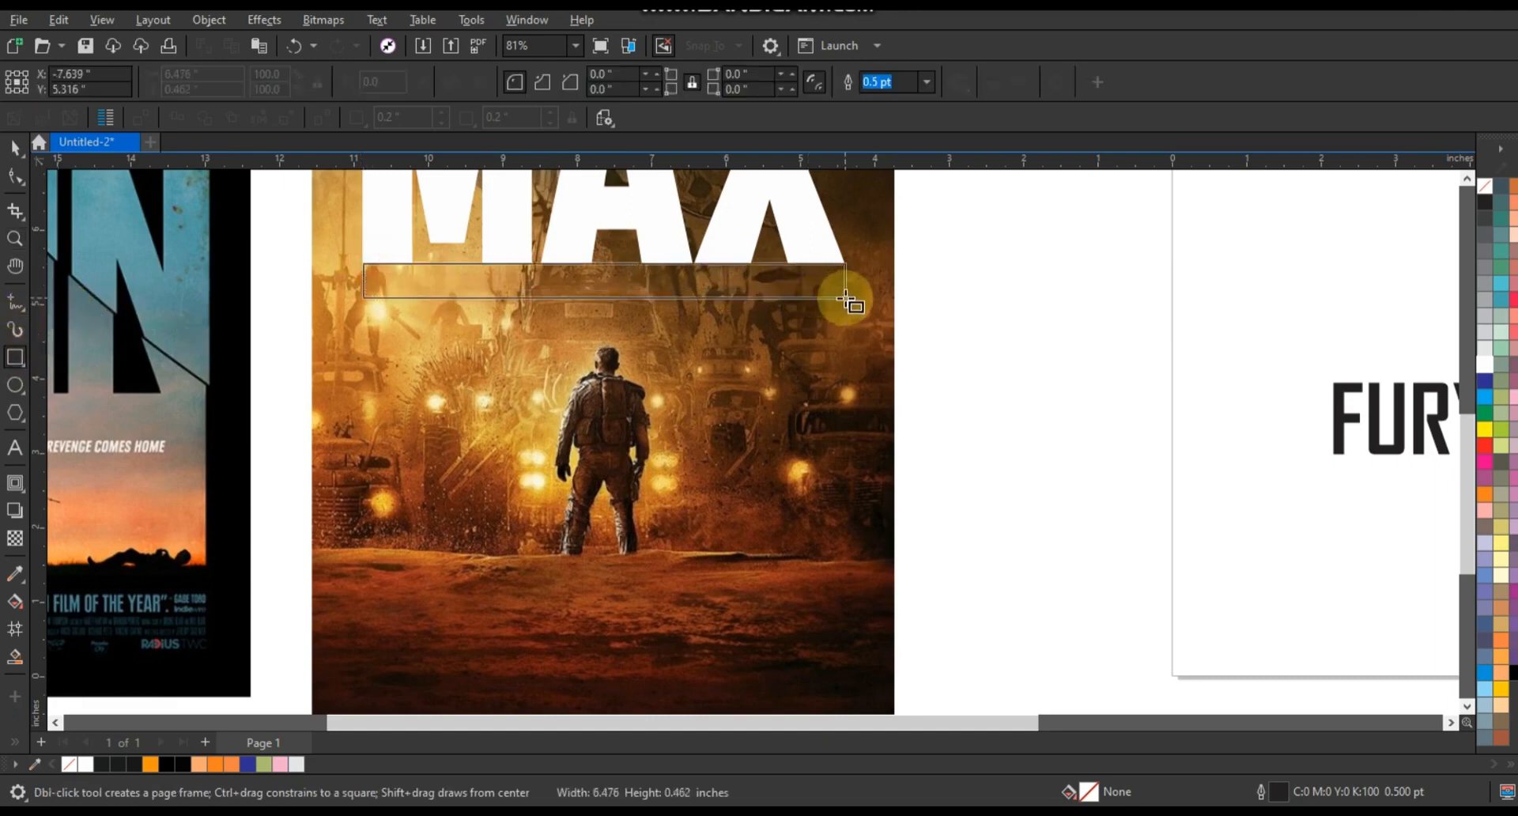
drag(844, 302, 842, 300)
key(space)
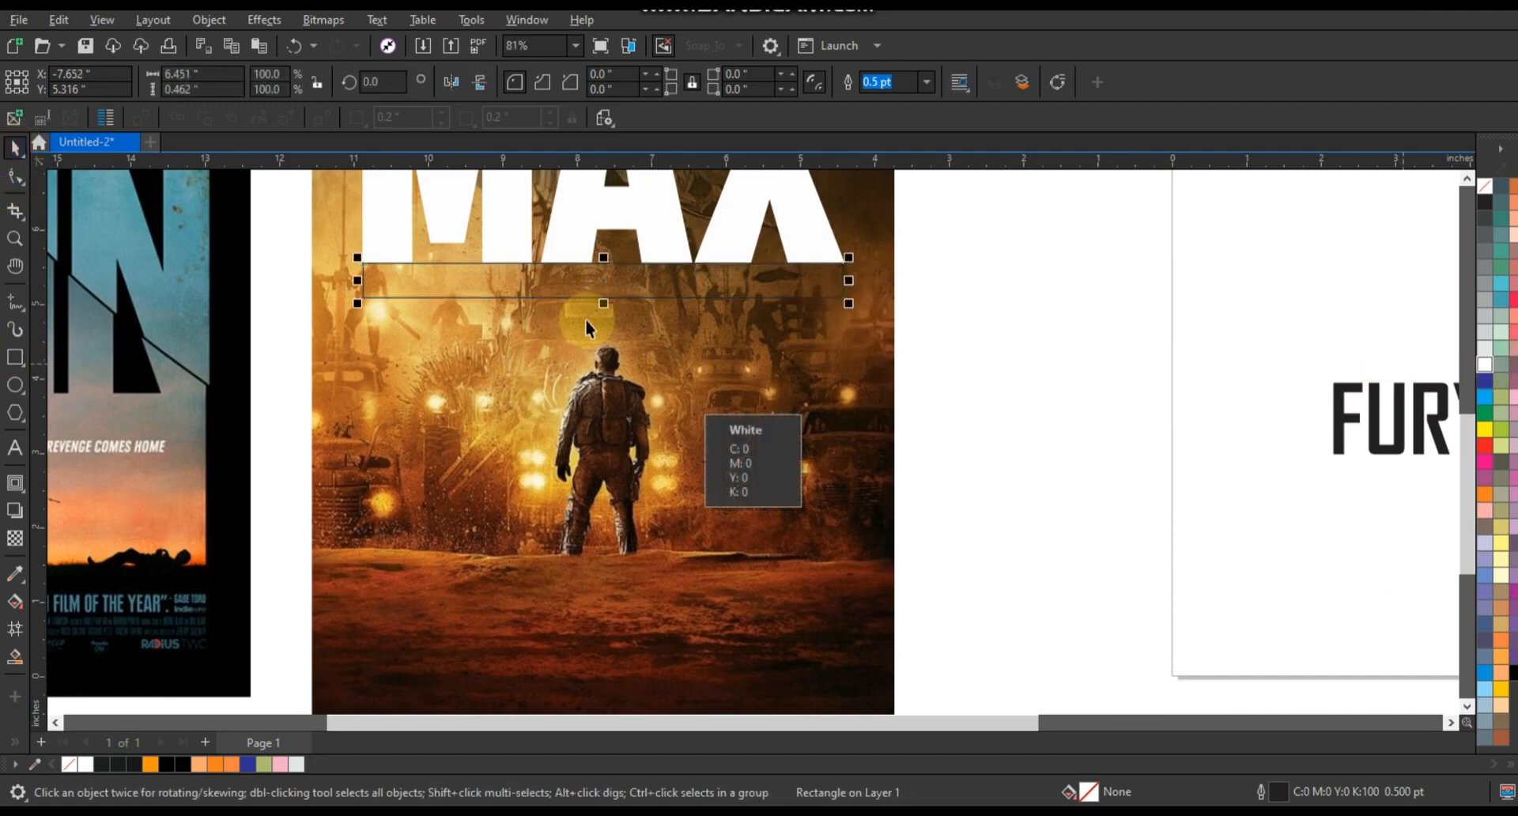
- Stretch the rectangle down to about 5.2 in tall and fill it white
drag(603, 303, 601, 657)
click(1485, 364)
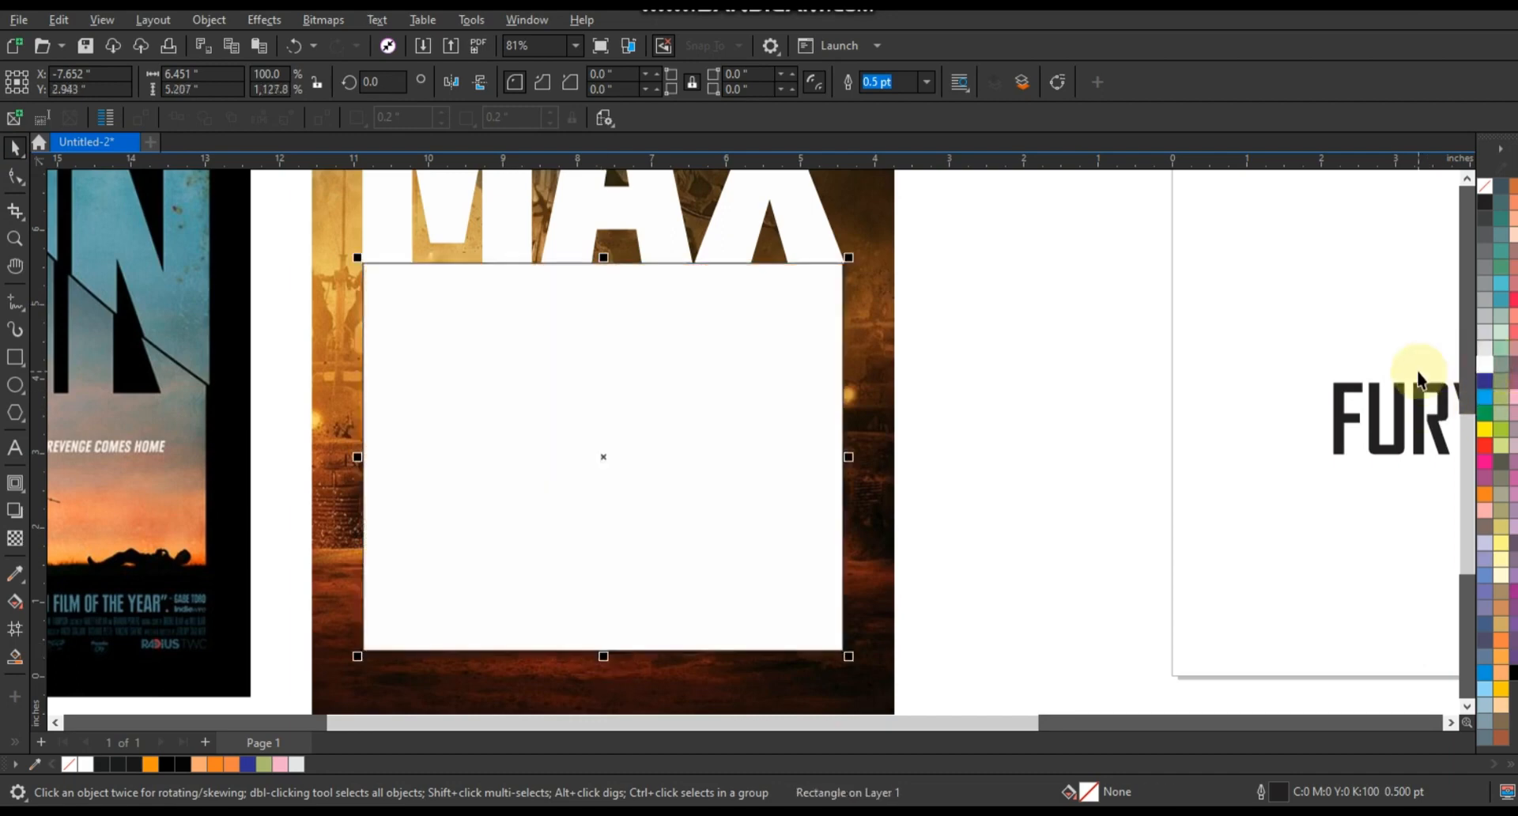
- Align the rectangle's top edge with the bottom of the MAX letters
click(14, 238)
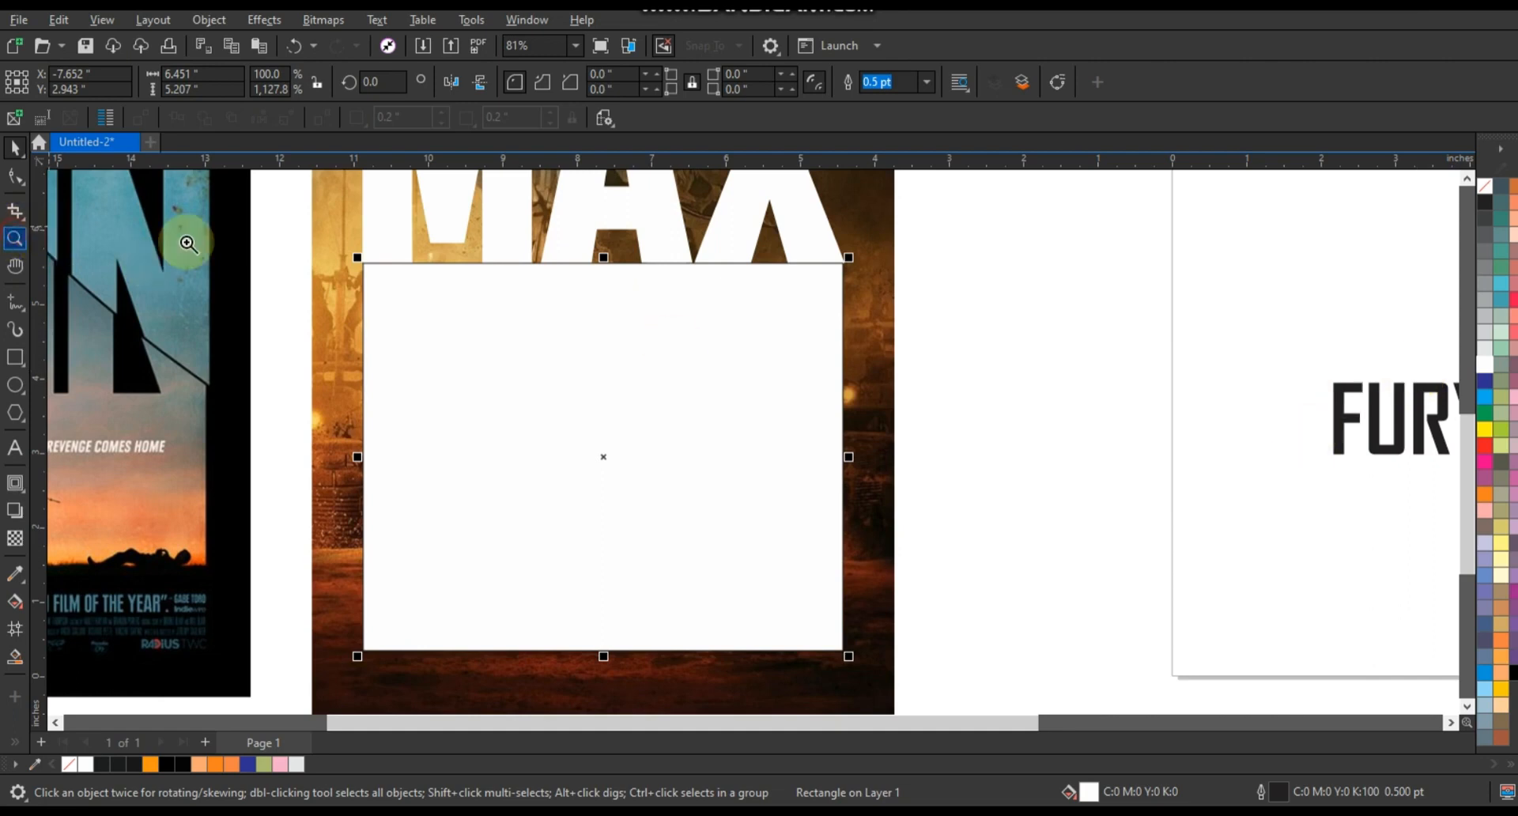
click(648, 291)
click(14, 152)
click(660, 372)
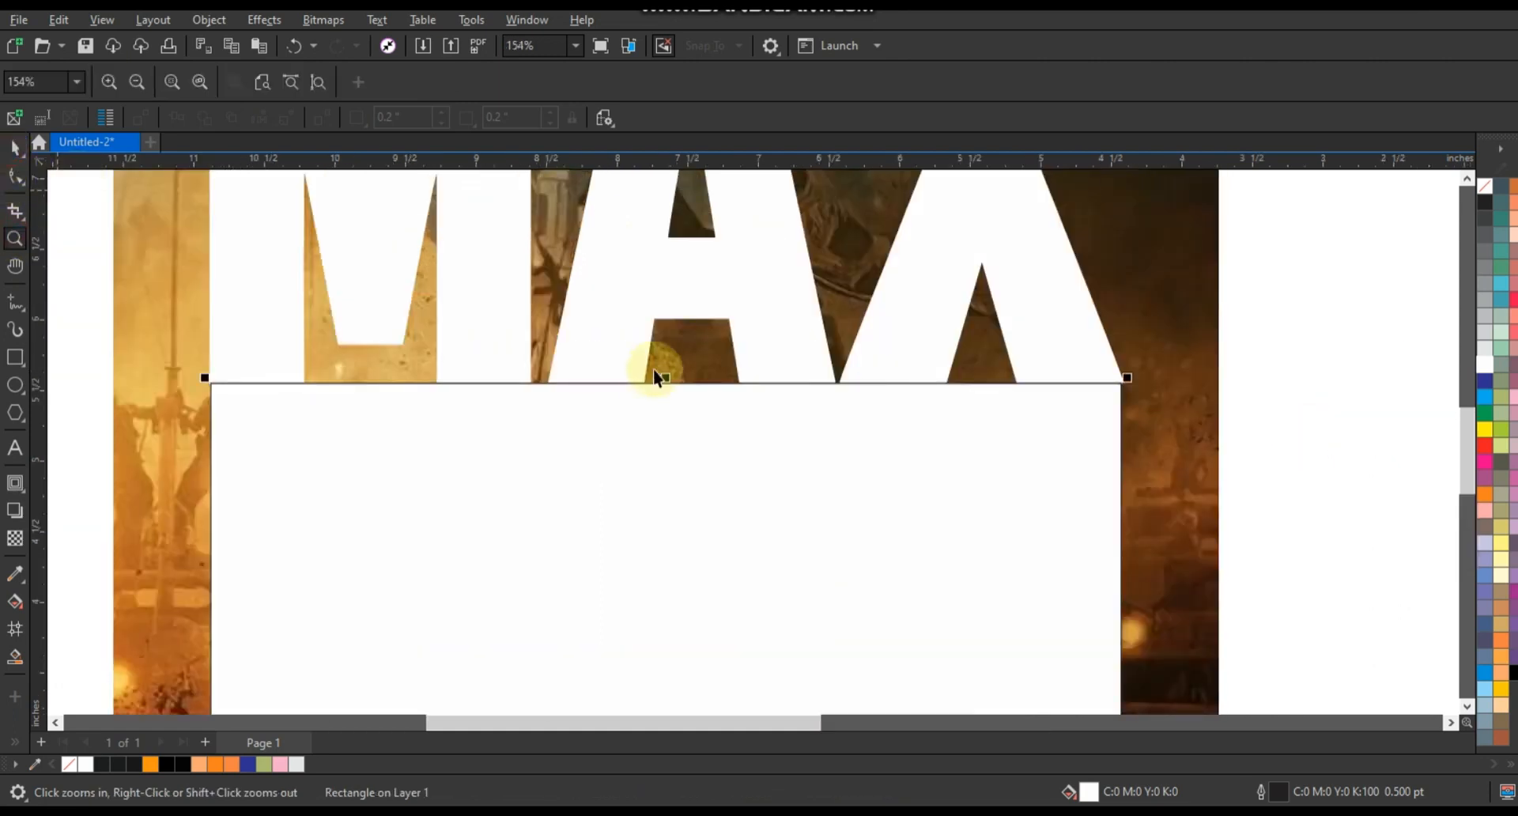
drag(666, 376, 667, 372)
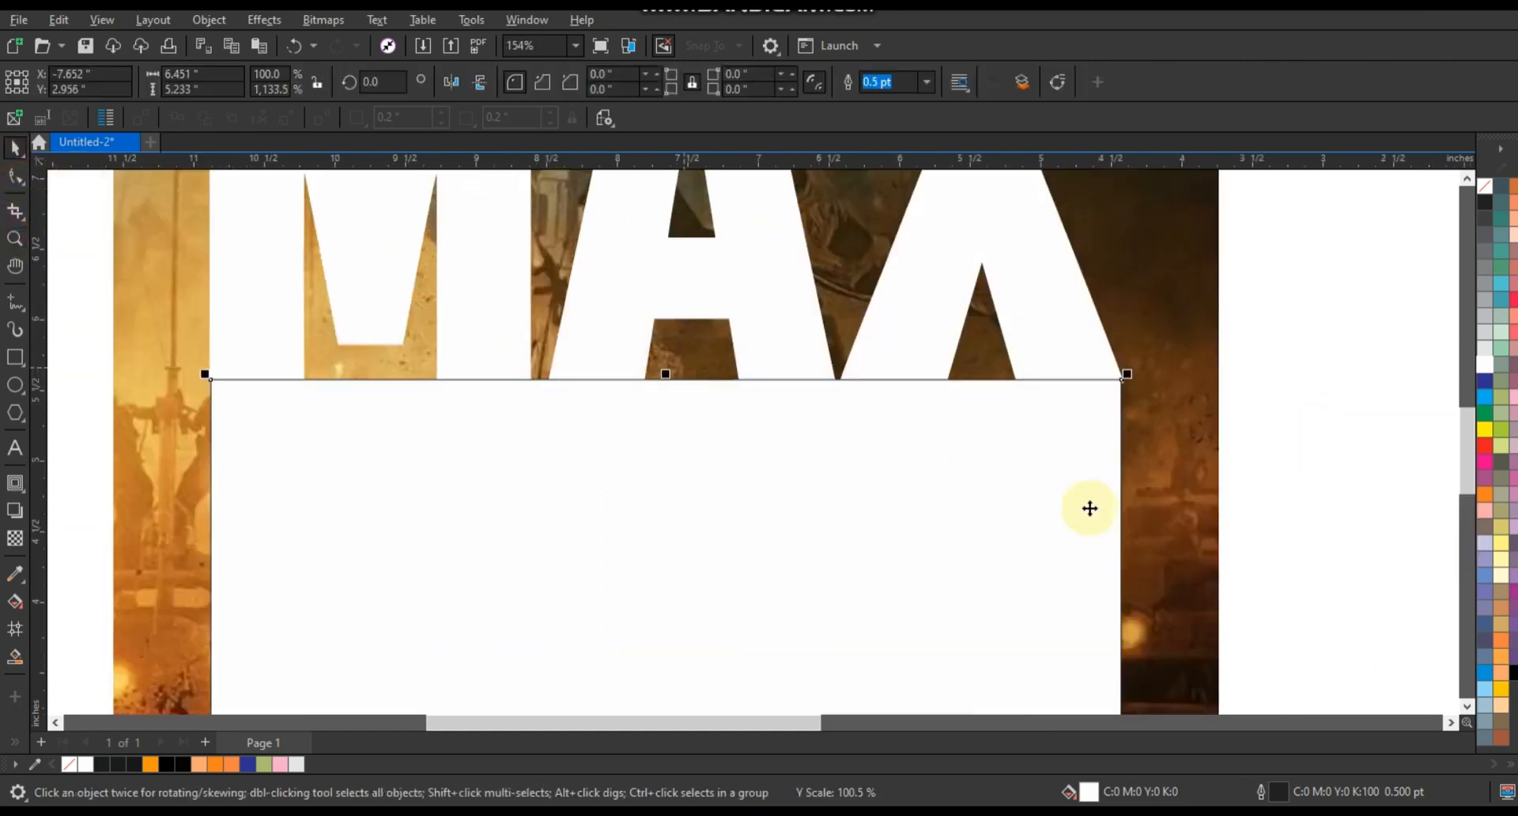
scroll(964, 417, down, 4)
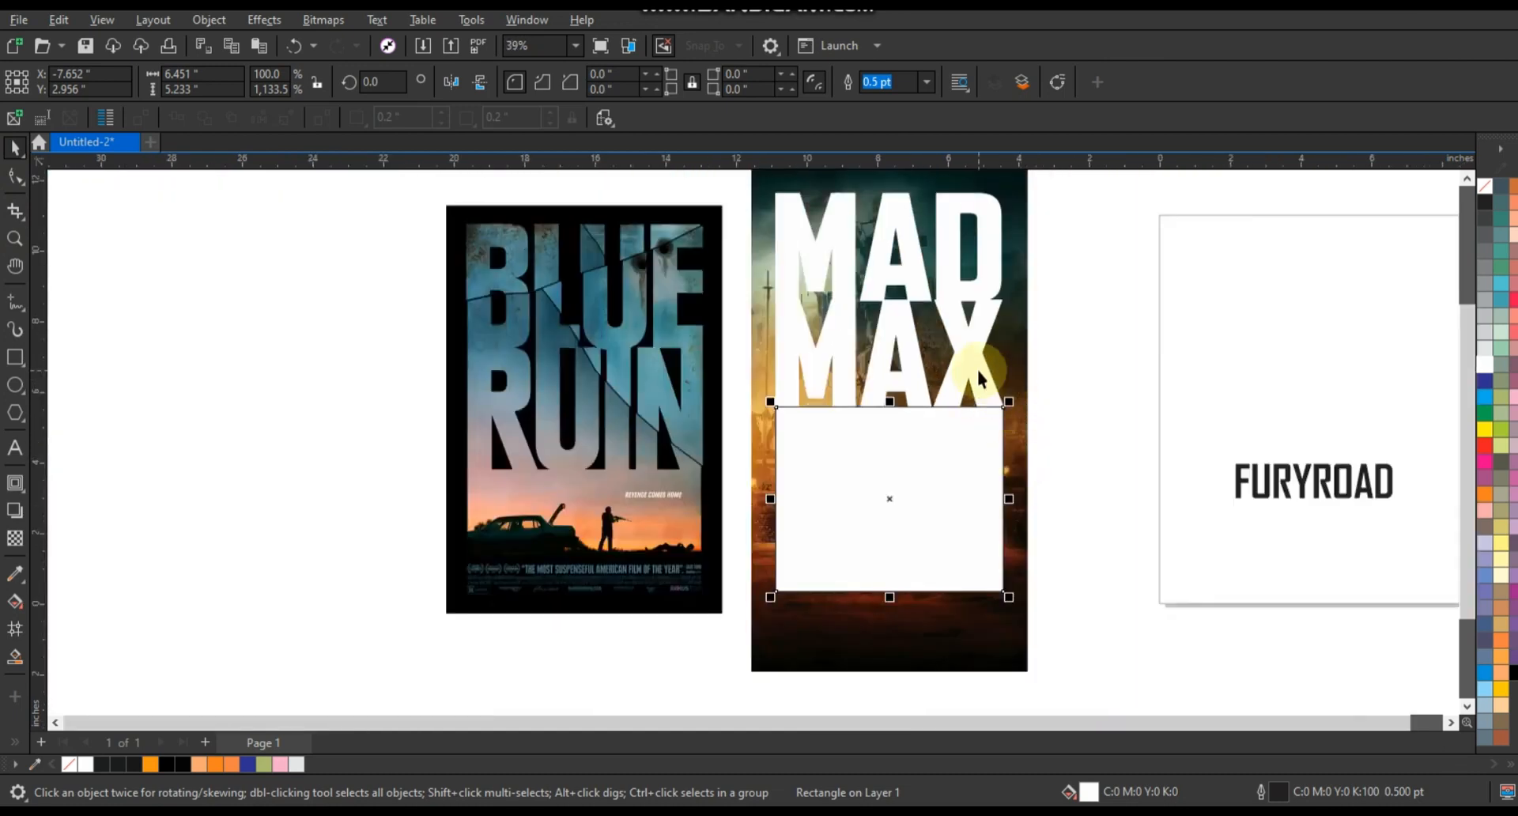
- Weld the MAD MAX lettering and the white rectangle into a single shape
shift+click(823, 241)
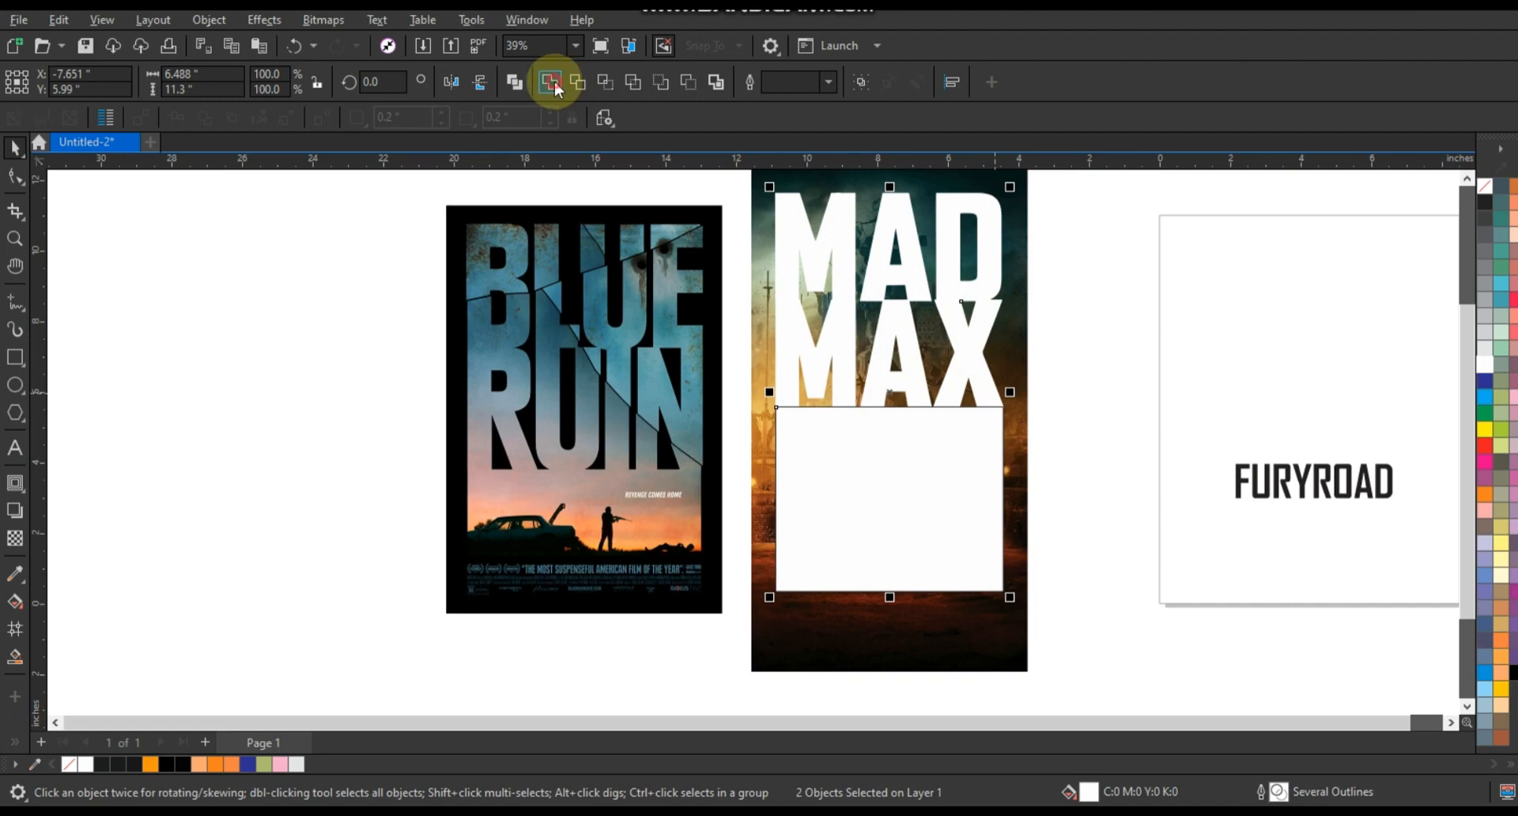
click(552, 82)
click(1040, 563)
- Stretch the welded shape slightly wider to about 104.5% width
click(890, 544)
scroll(890, 544, down, 2)
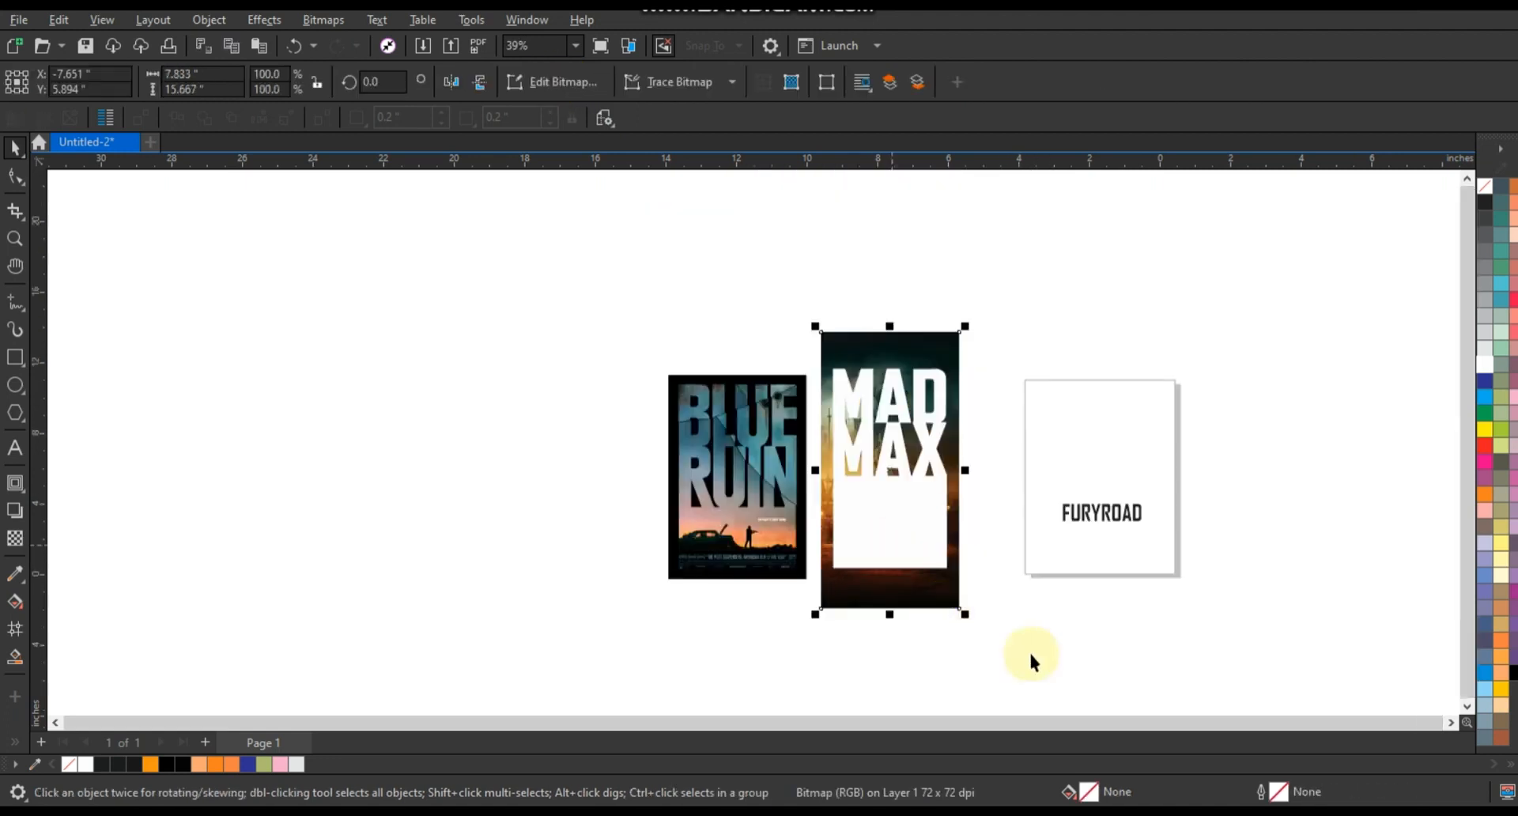
drag(1010, 644, 567, 261)
key(shift+F2)
key(Escape)
click(869, 514)
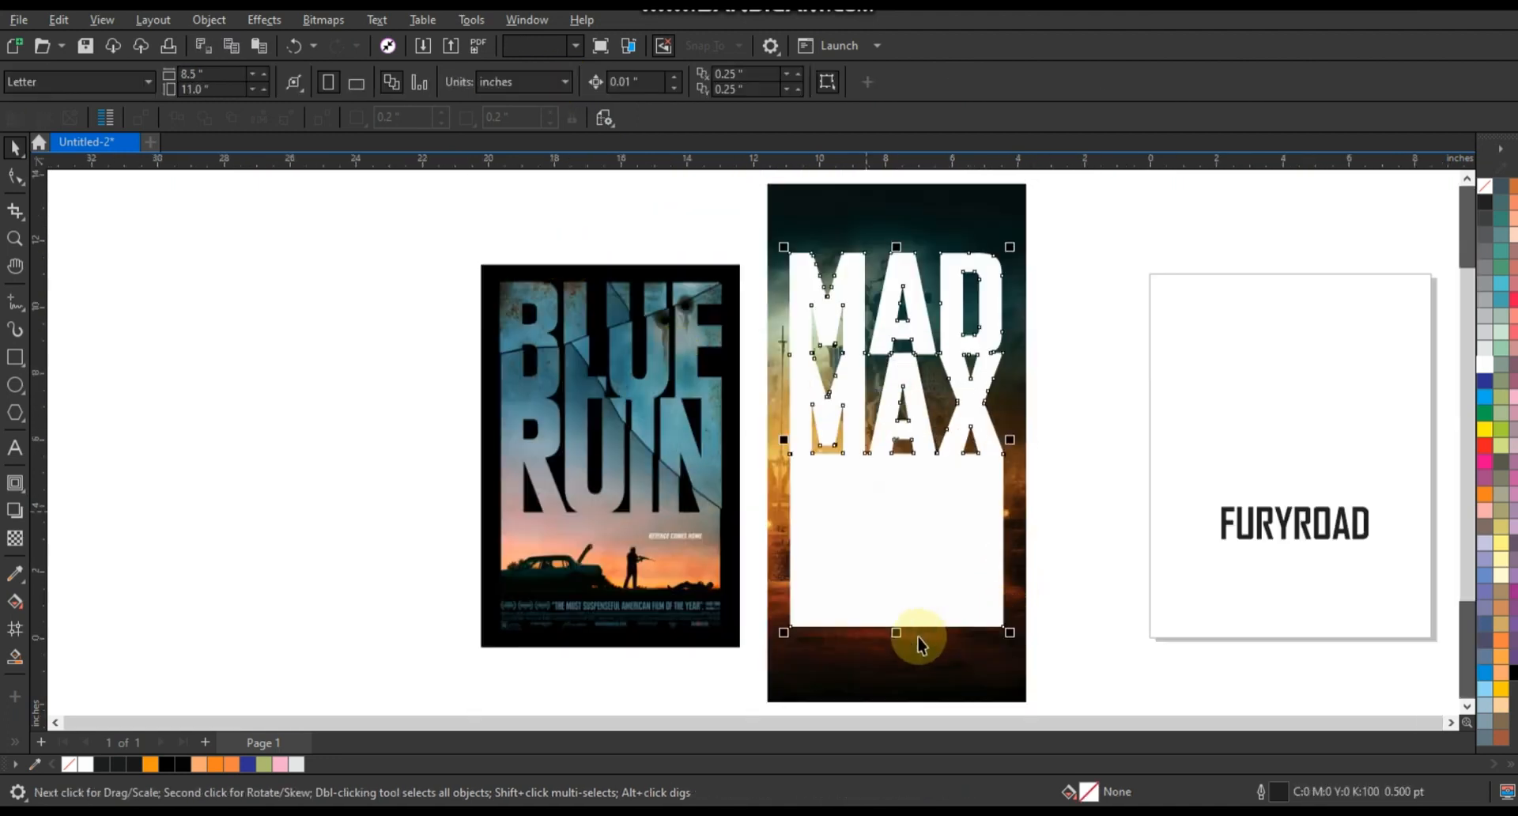
drag(1012, 439, 1020, 445)
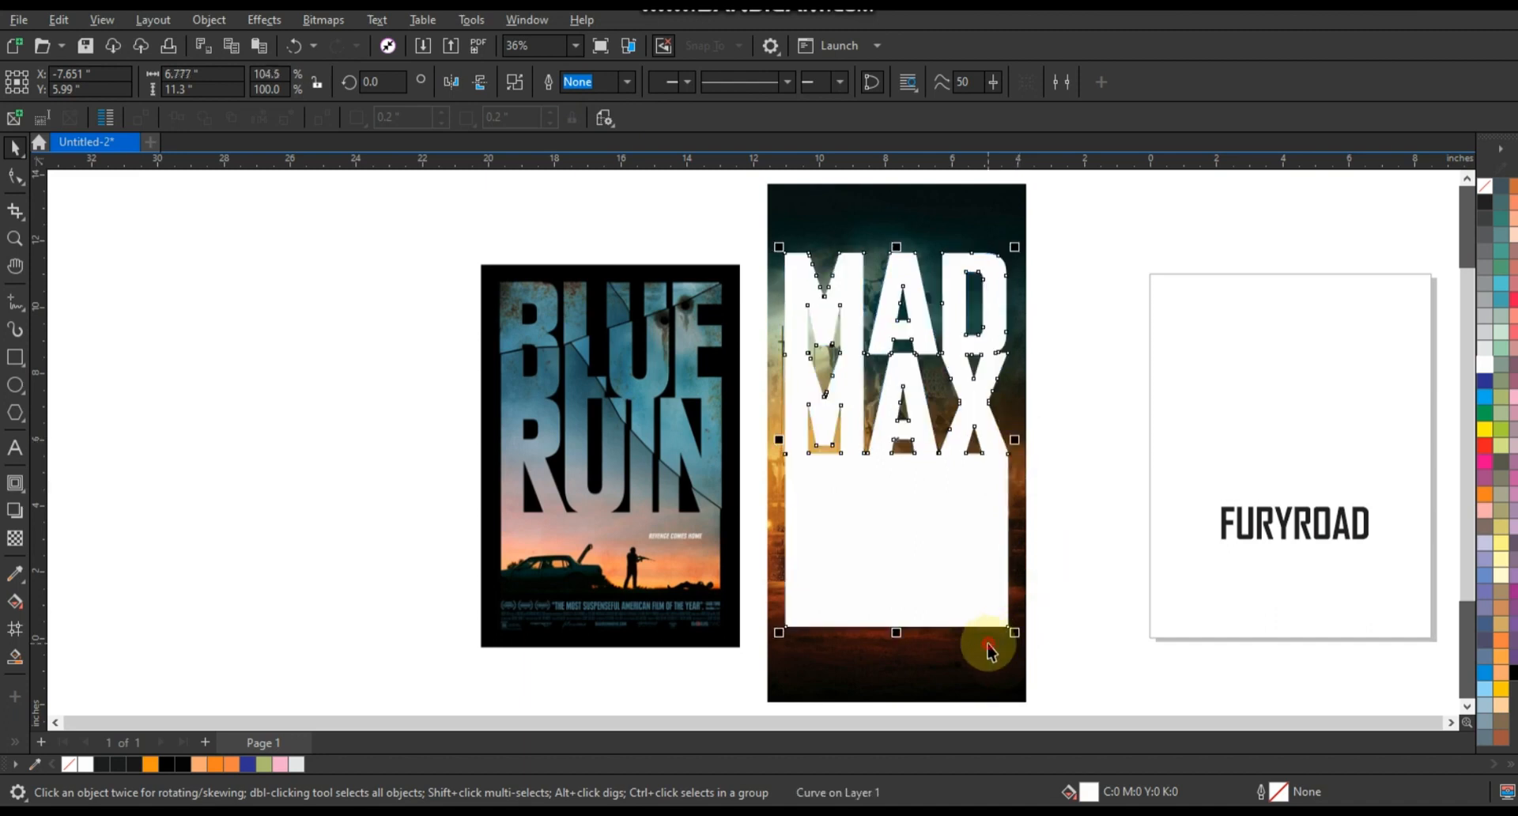
- PowerClip the Mad Max poster image inside the welded lettering shape
click(988, 646)
click(1100, 548)
click(14, 240)
drag(606, 217, 1133, 674)
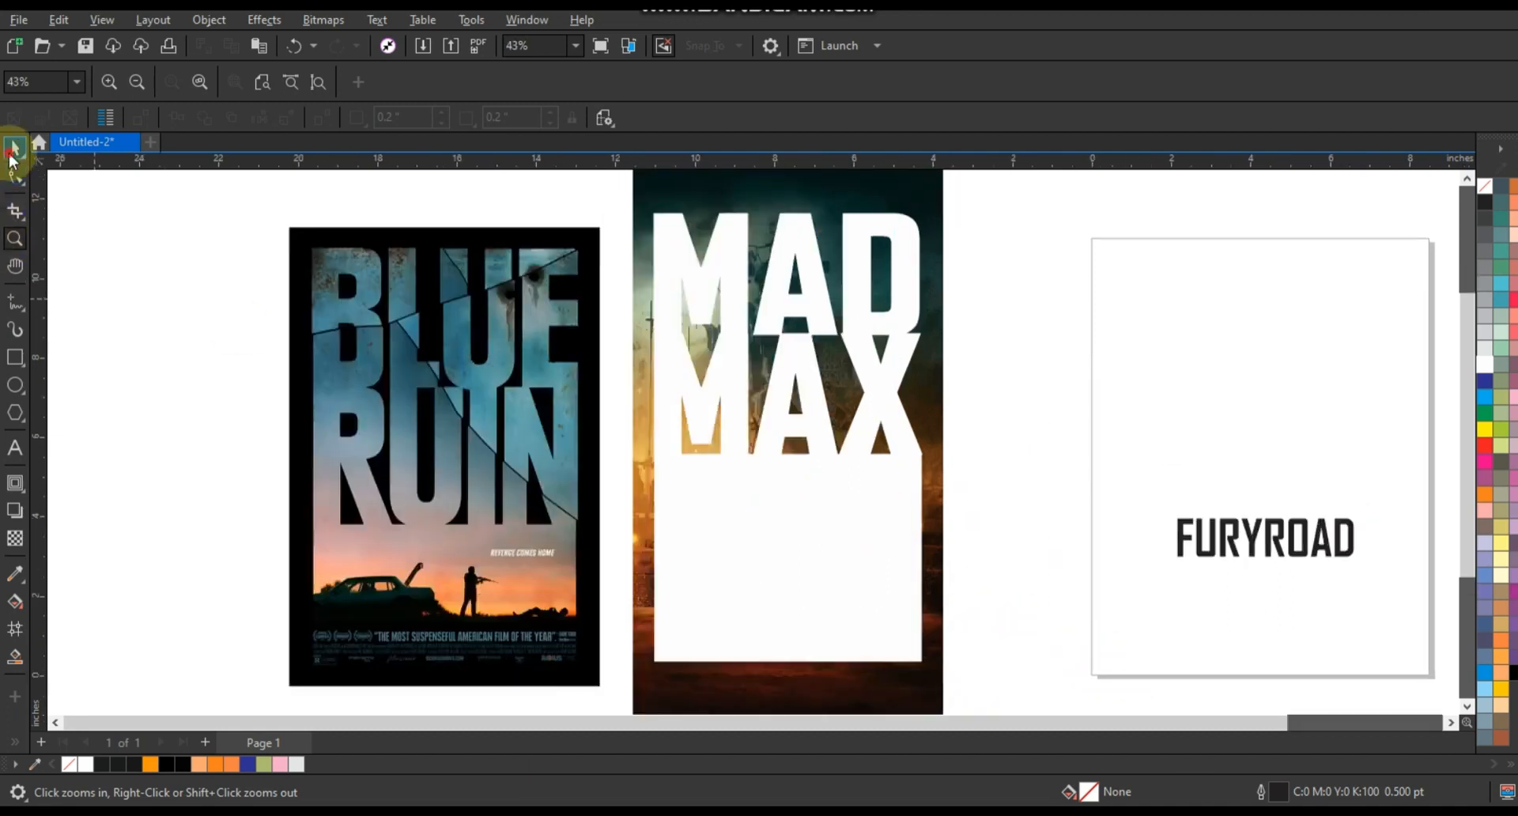
click(14, 148)
click(942, 343)
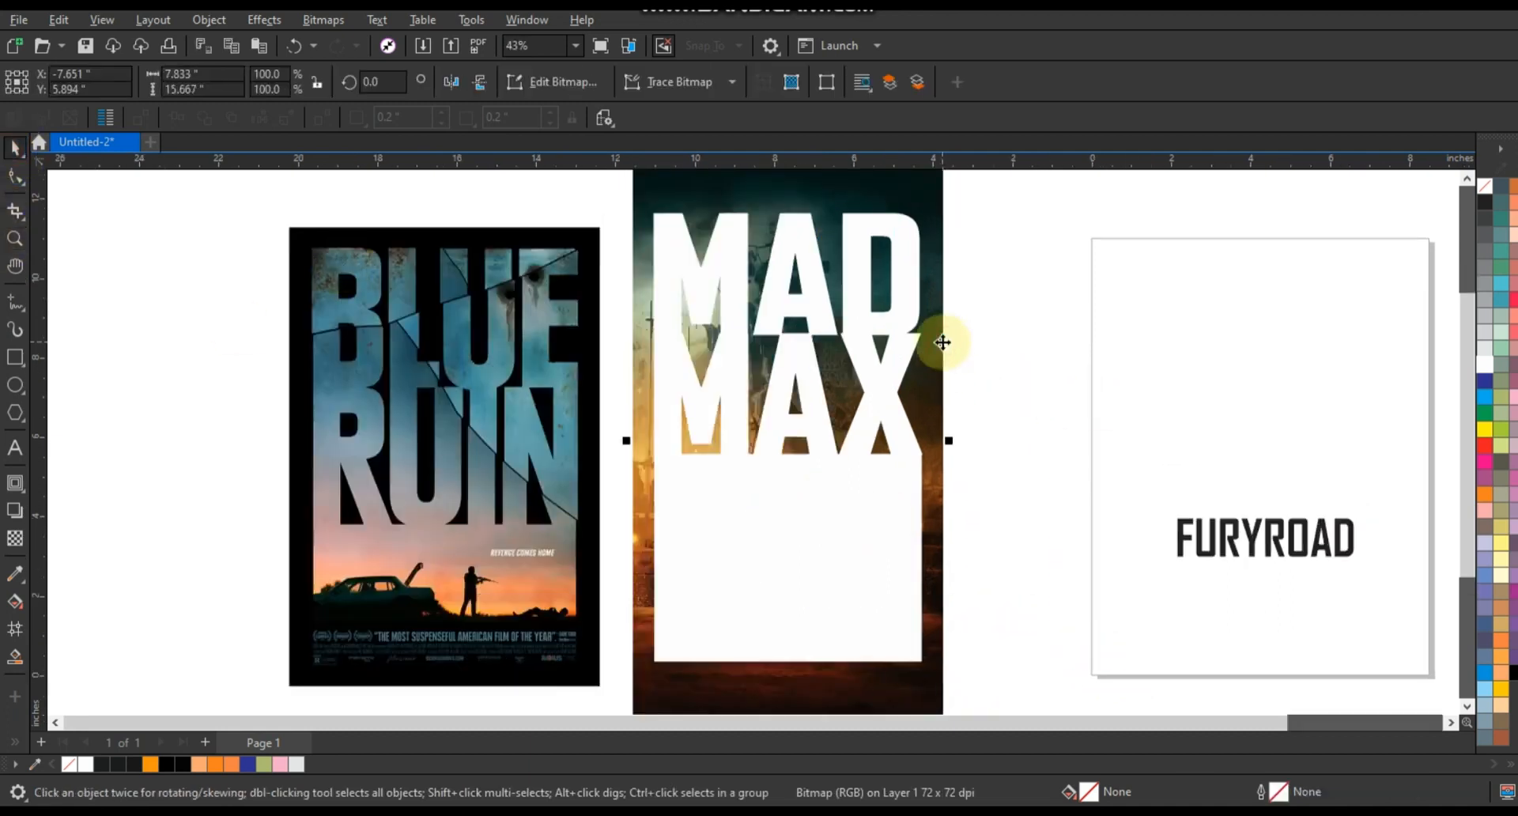
right_click(942, 343)
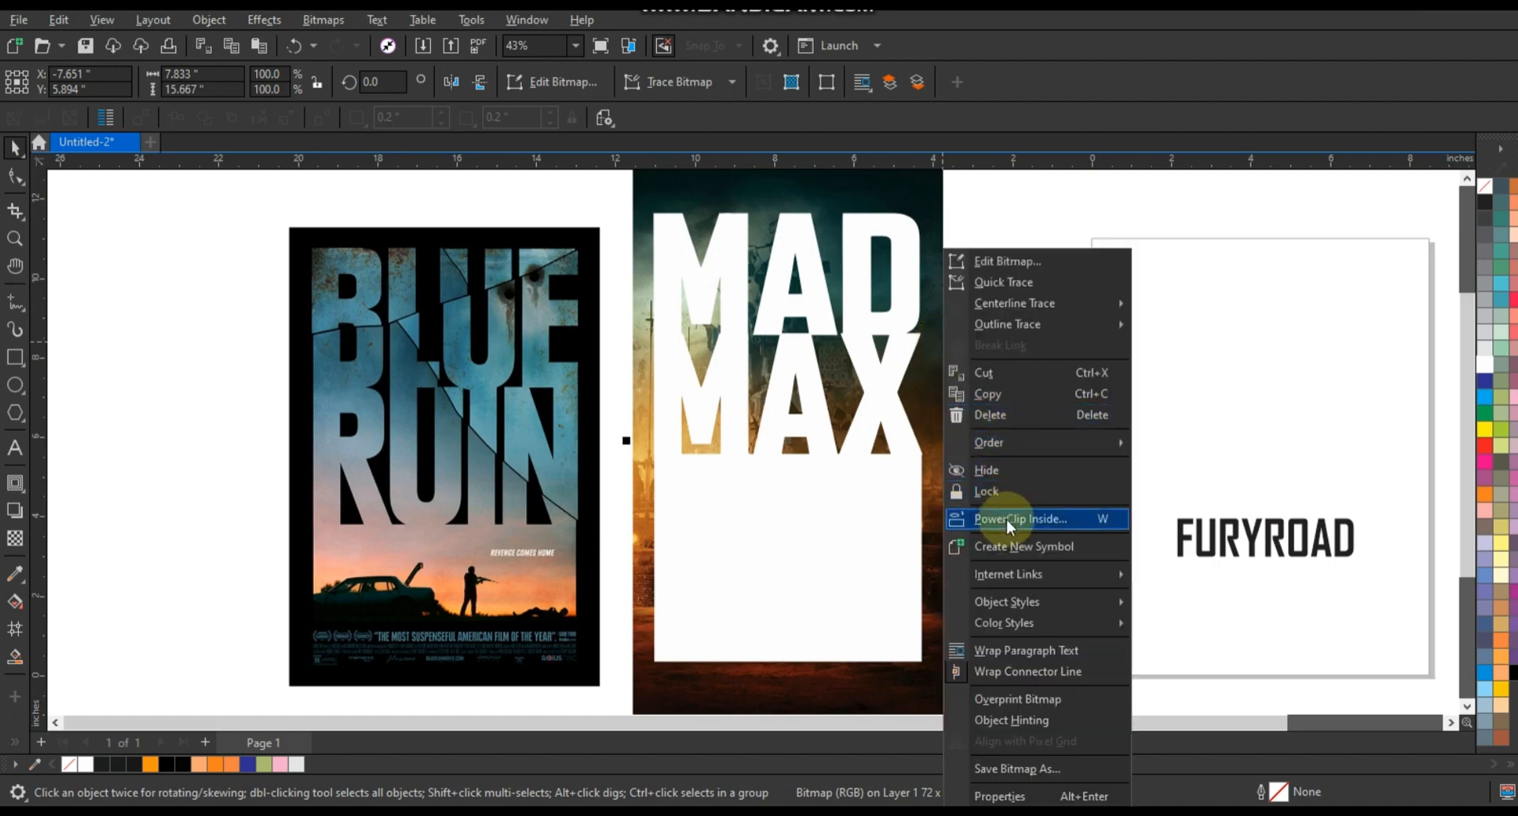
click(1007, 520)
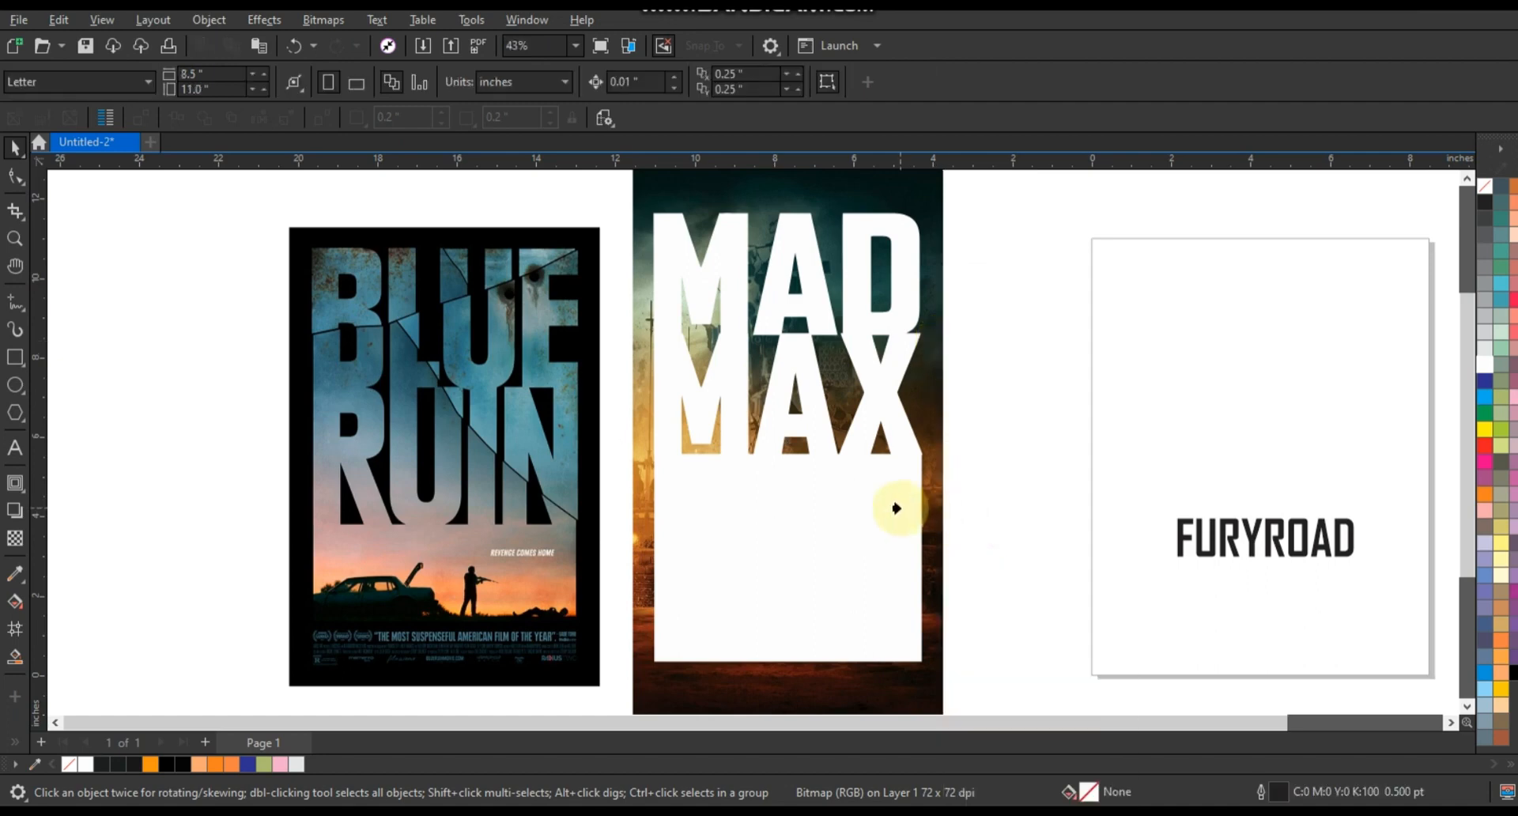
click(896, 508)
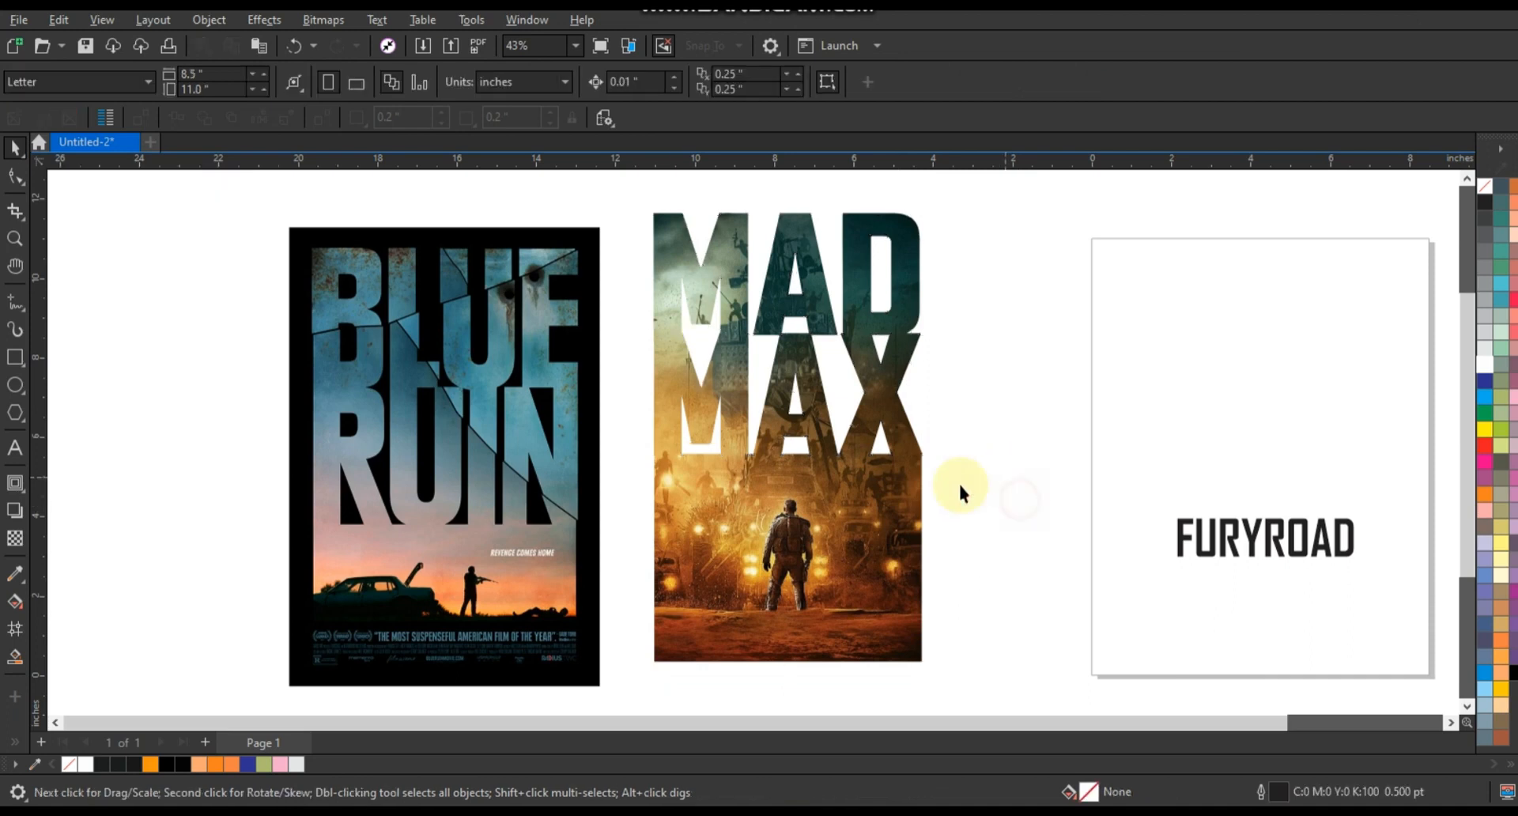
- Draw a black rectangle around the MAD MAX poster and send it behind the poster
click(14, 357)
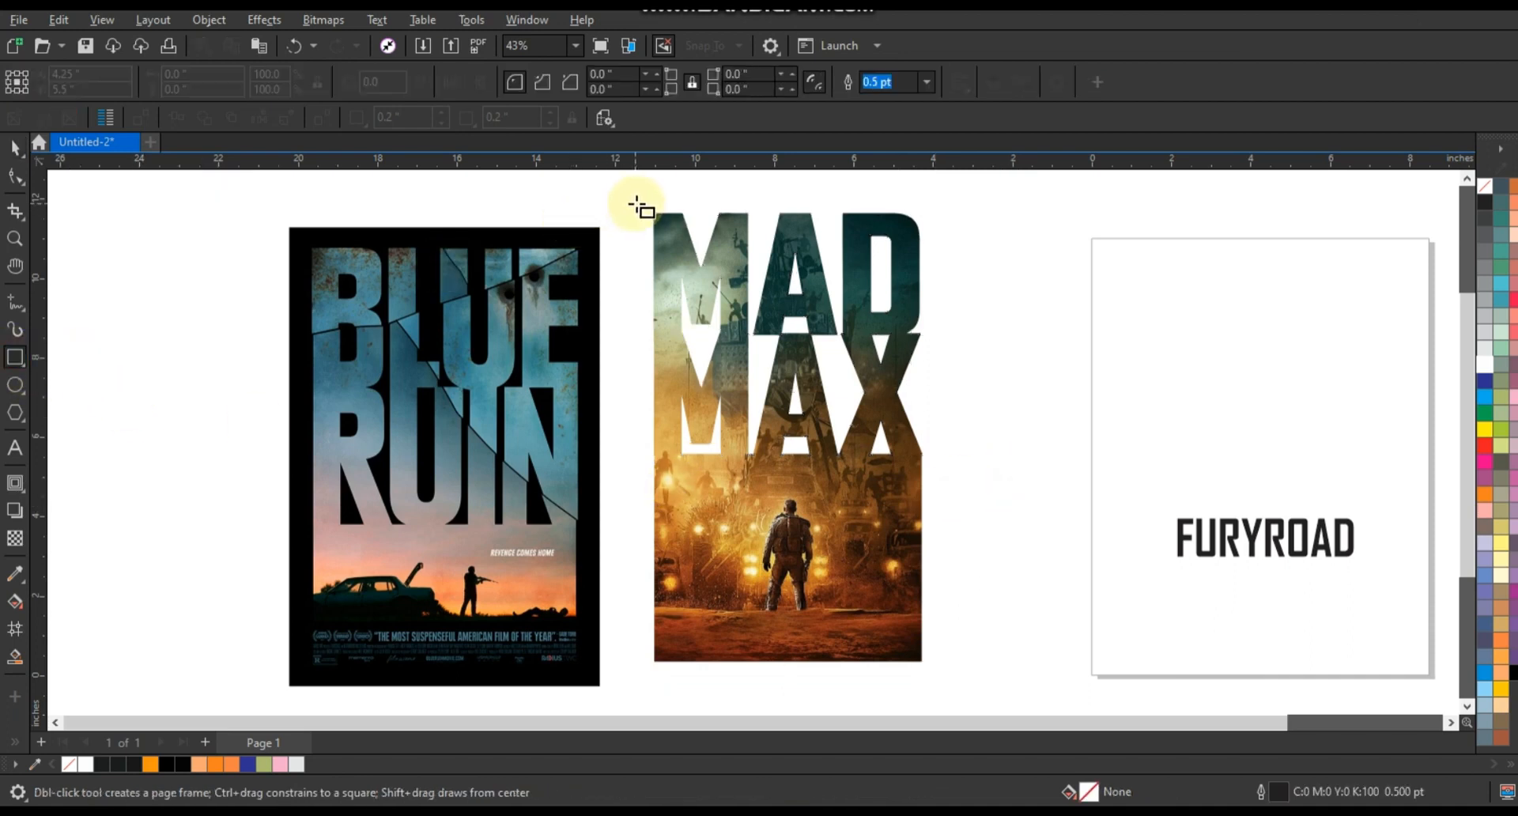
drag(641, 201, 946, 679)
click(13, 150)
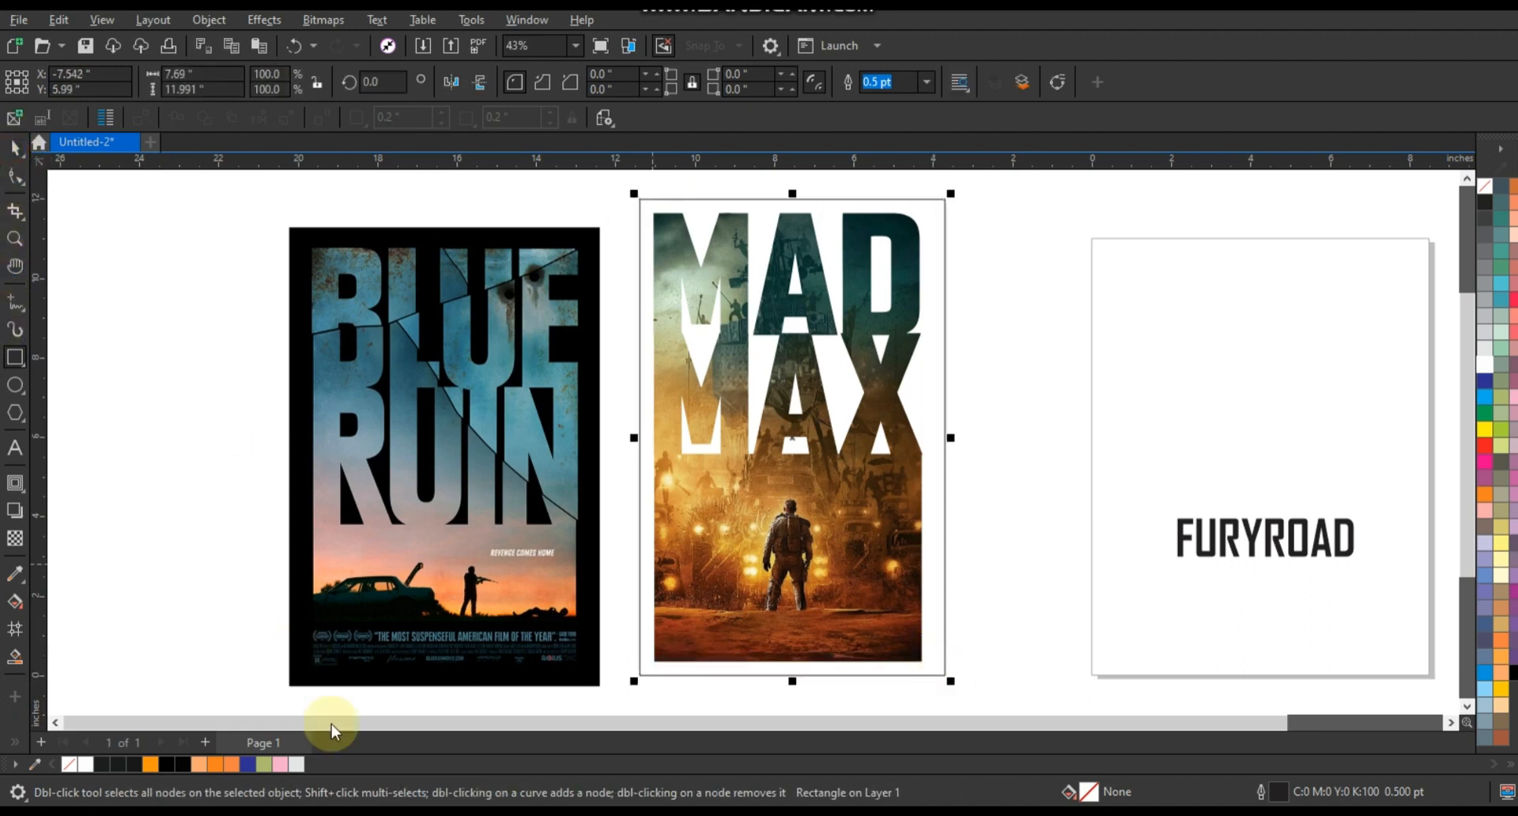
click(183, 764)
key(ctrl+Page_Down)
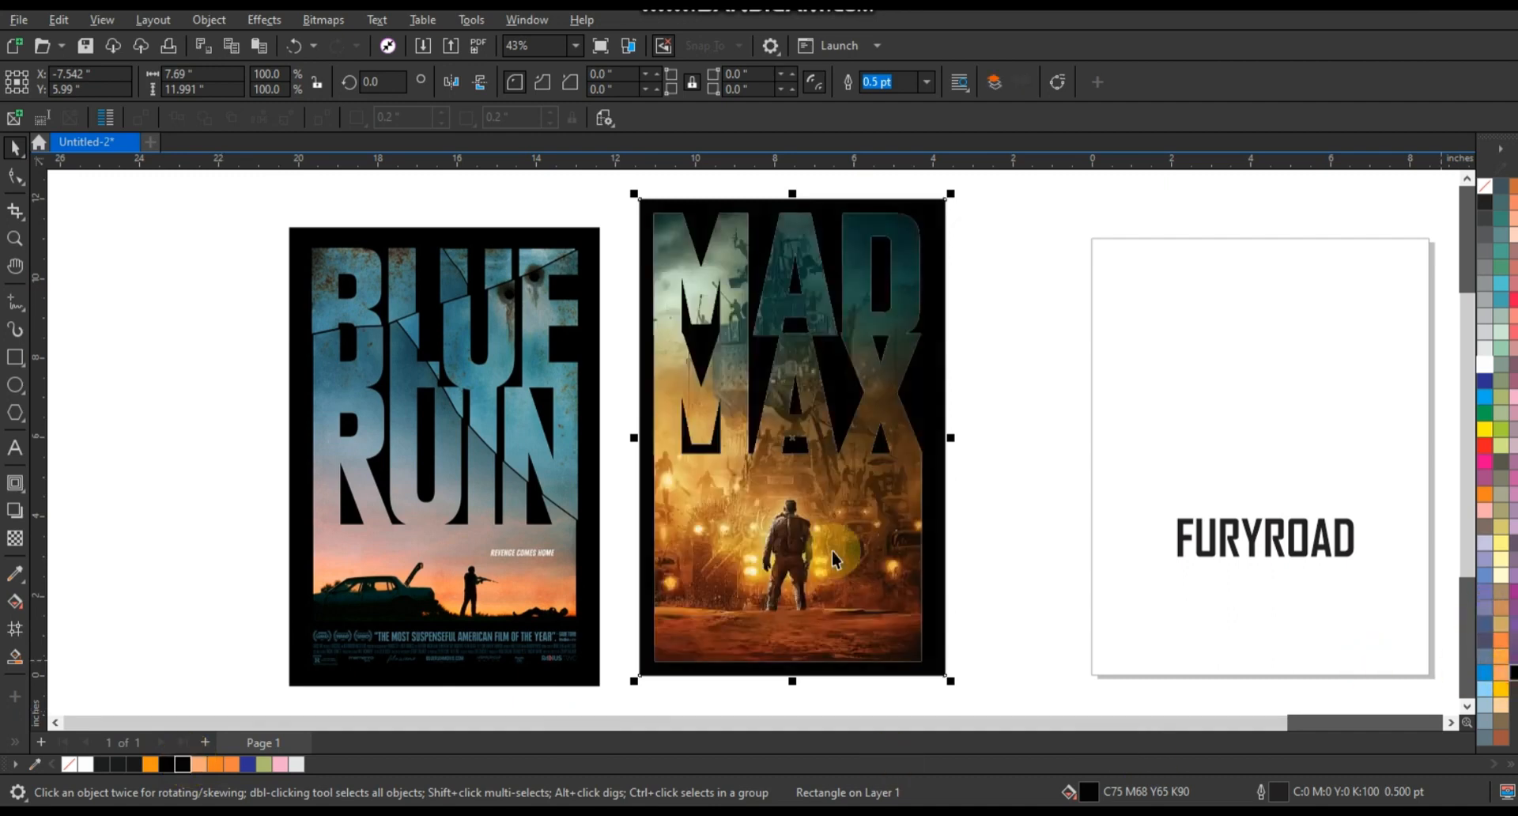
- Remove the outlines from the black rectangle and the clipped lettering
shift+click(864, 535)
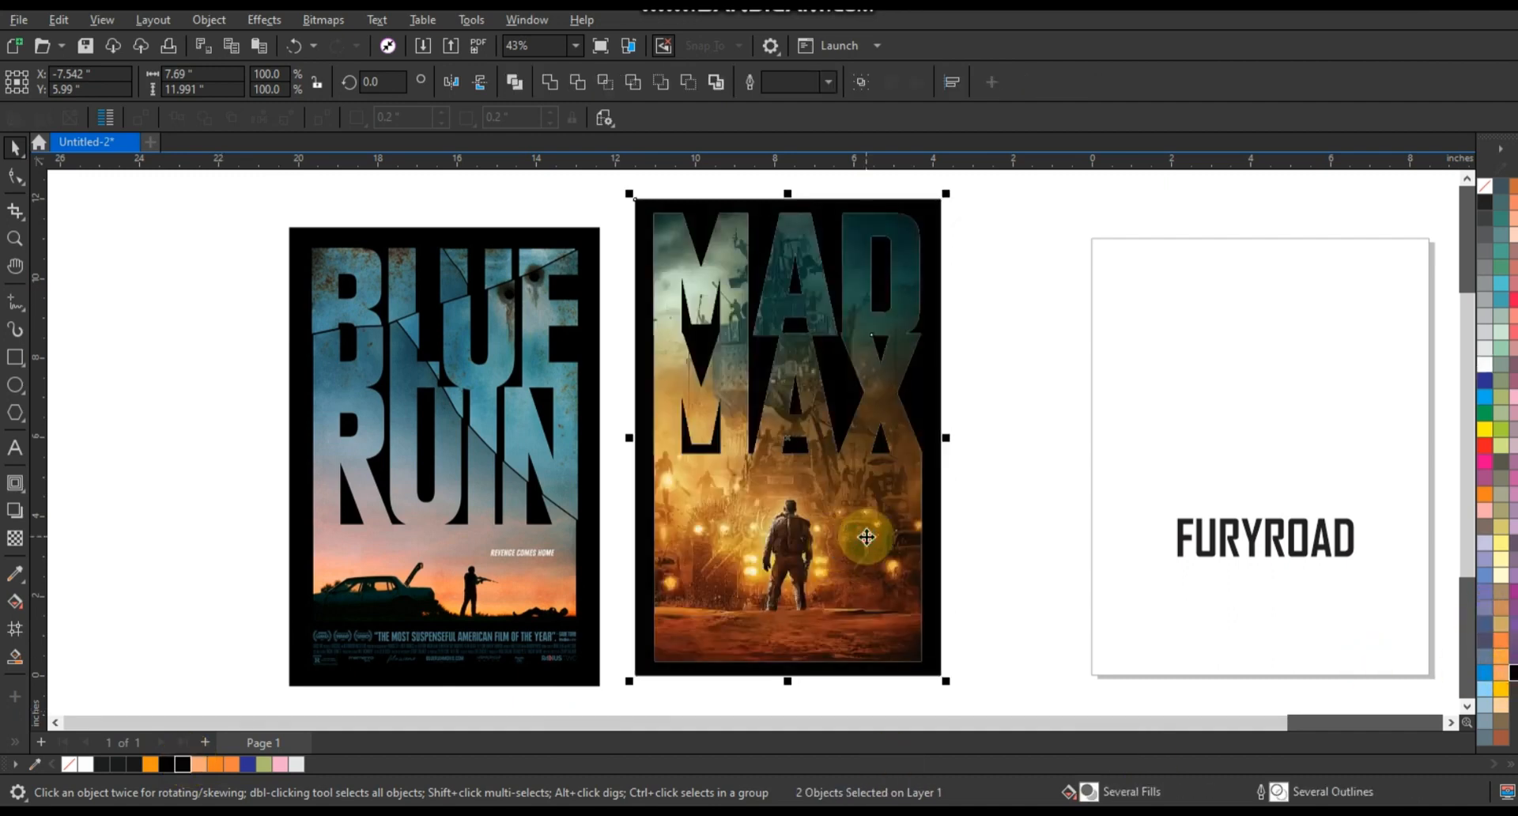
right_click(1485, 189)
click(1446, 204)
click(973, 258)
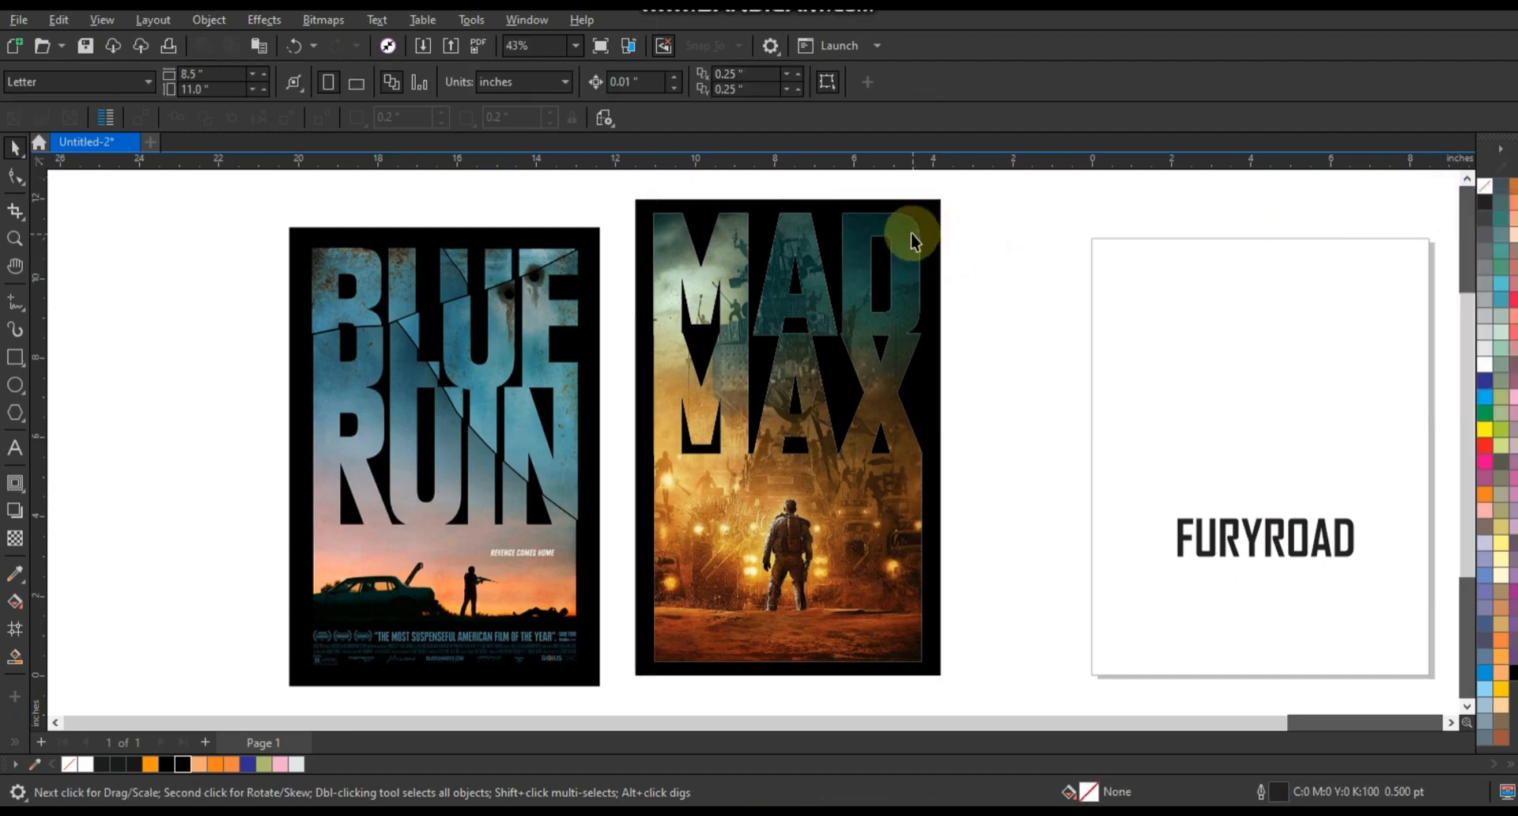
click(915, 239)
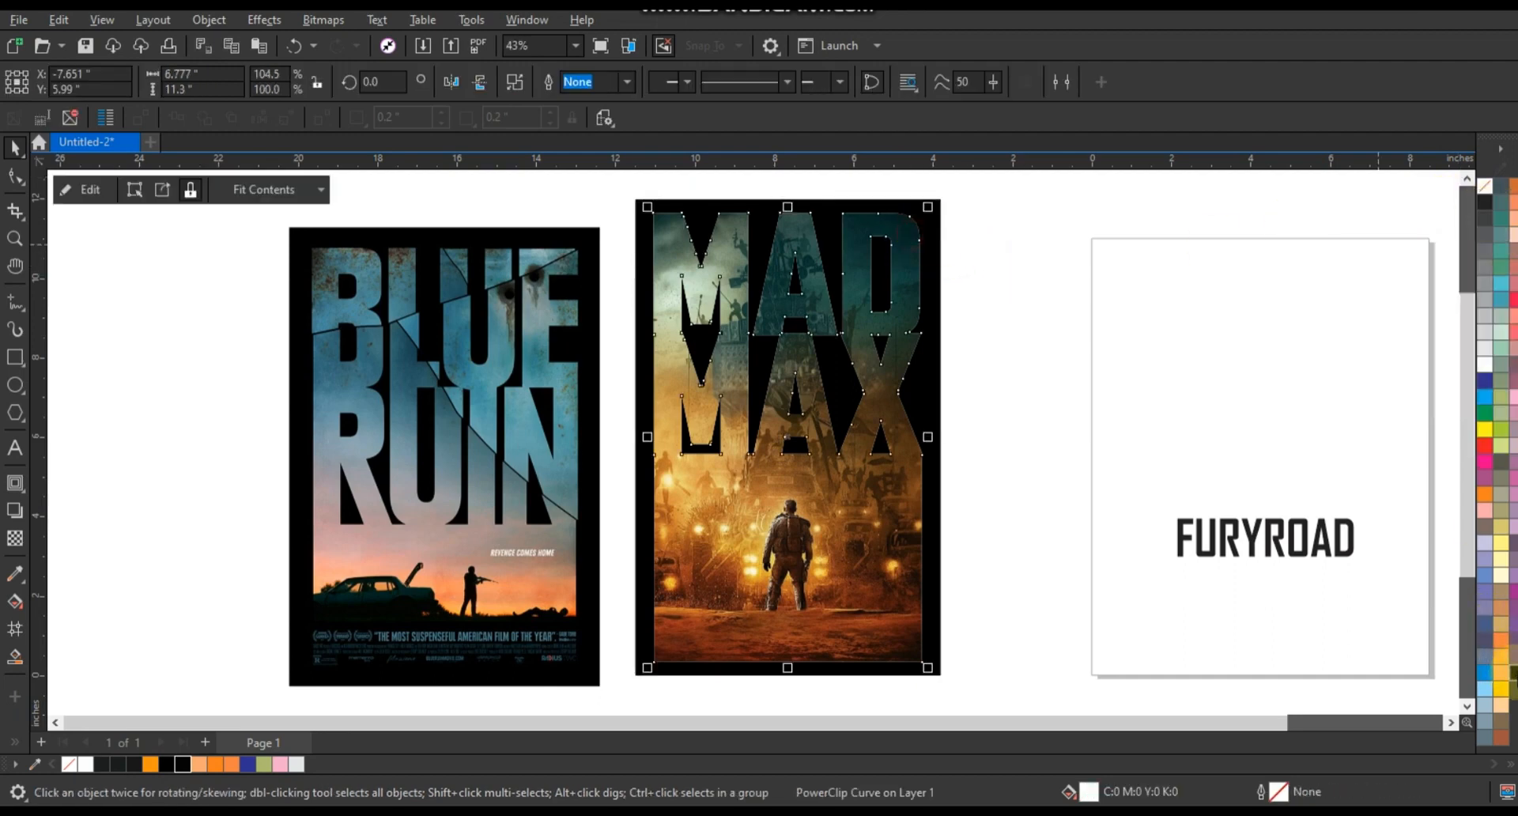
click(1028, 450)
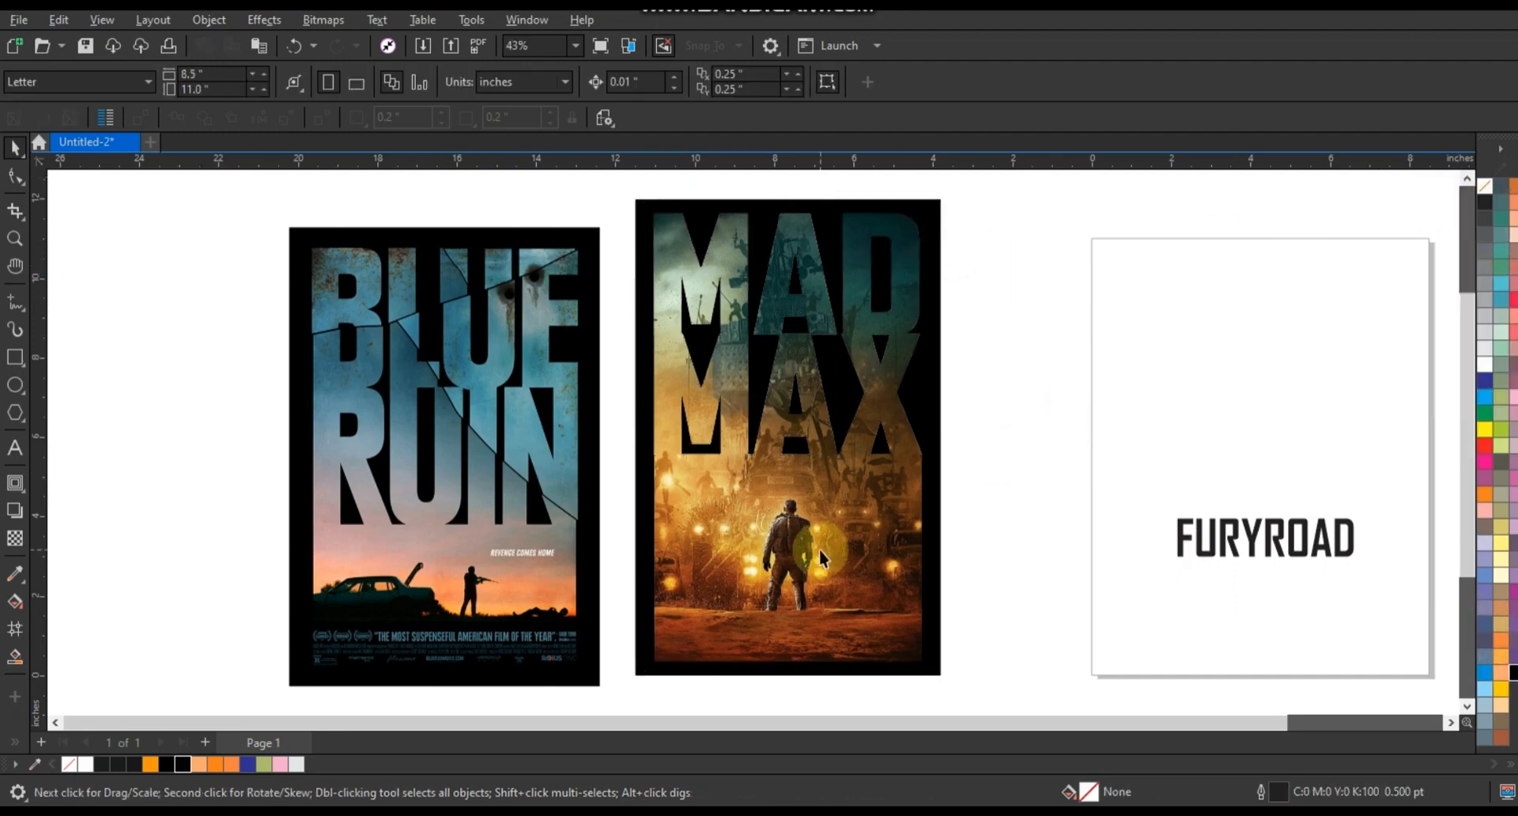
- Move the MAD MAX poster together with its black background down slightly
click(821, 550)
shift+click(938, 551)
drag(938, 451, 941, 484)
click(1020, 478)
- Fill the FURYROAD text white and move it onto the poster just below the MAX lettering
click(1285, 547)
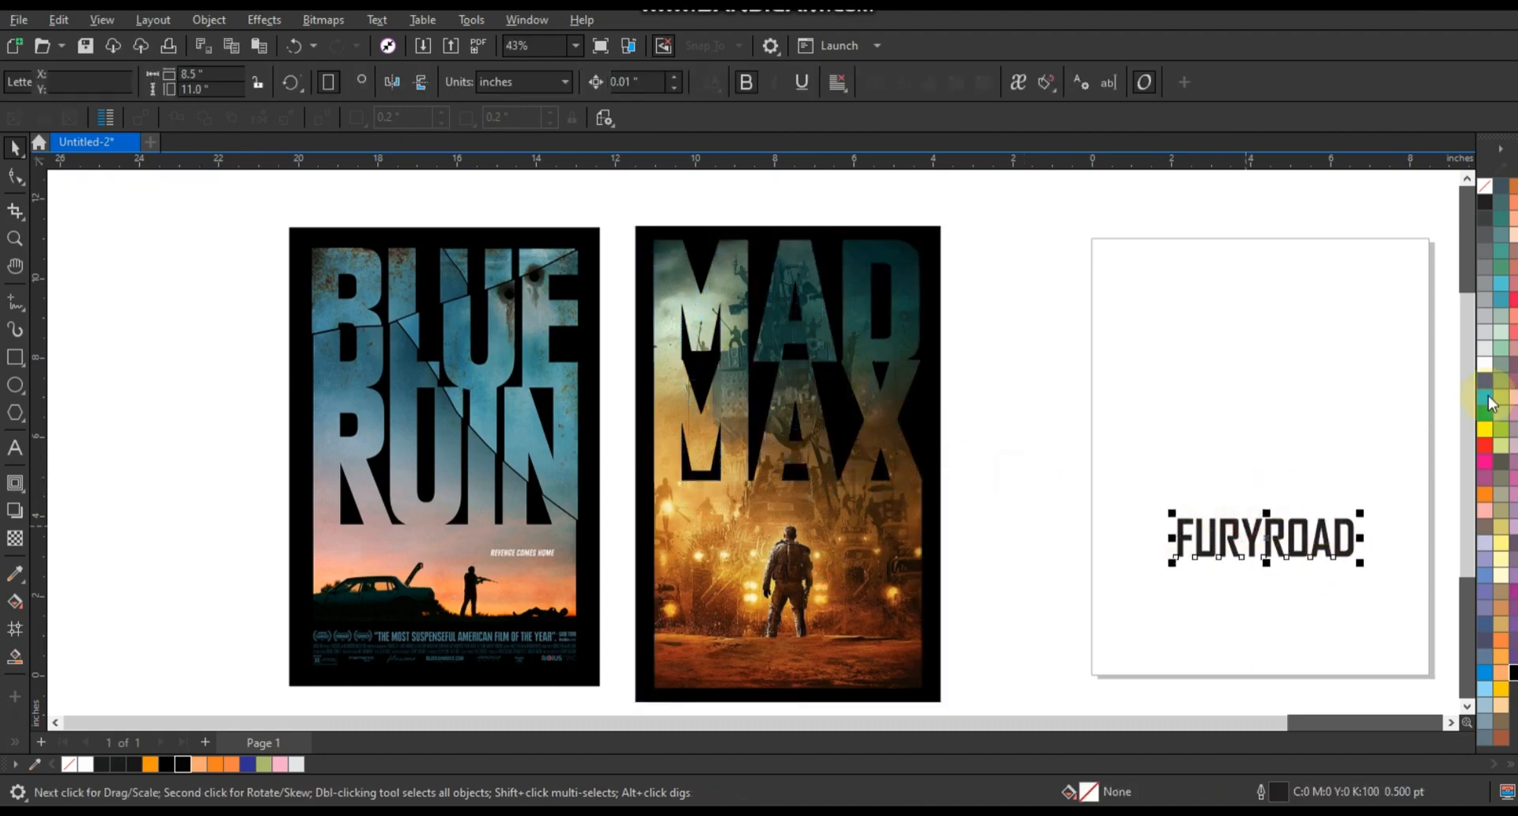
click(1488, 365)
drag(1292, 538, 802, 526)
click(1074, 512)
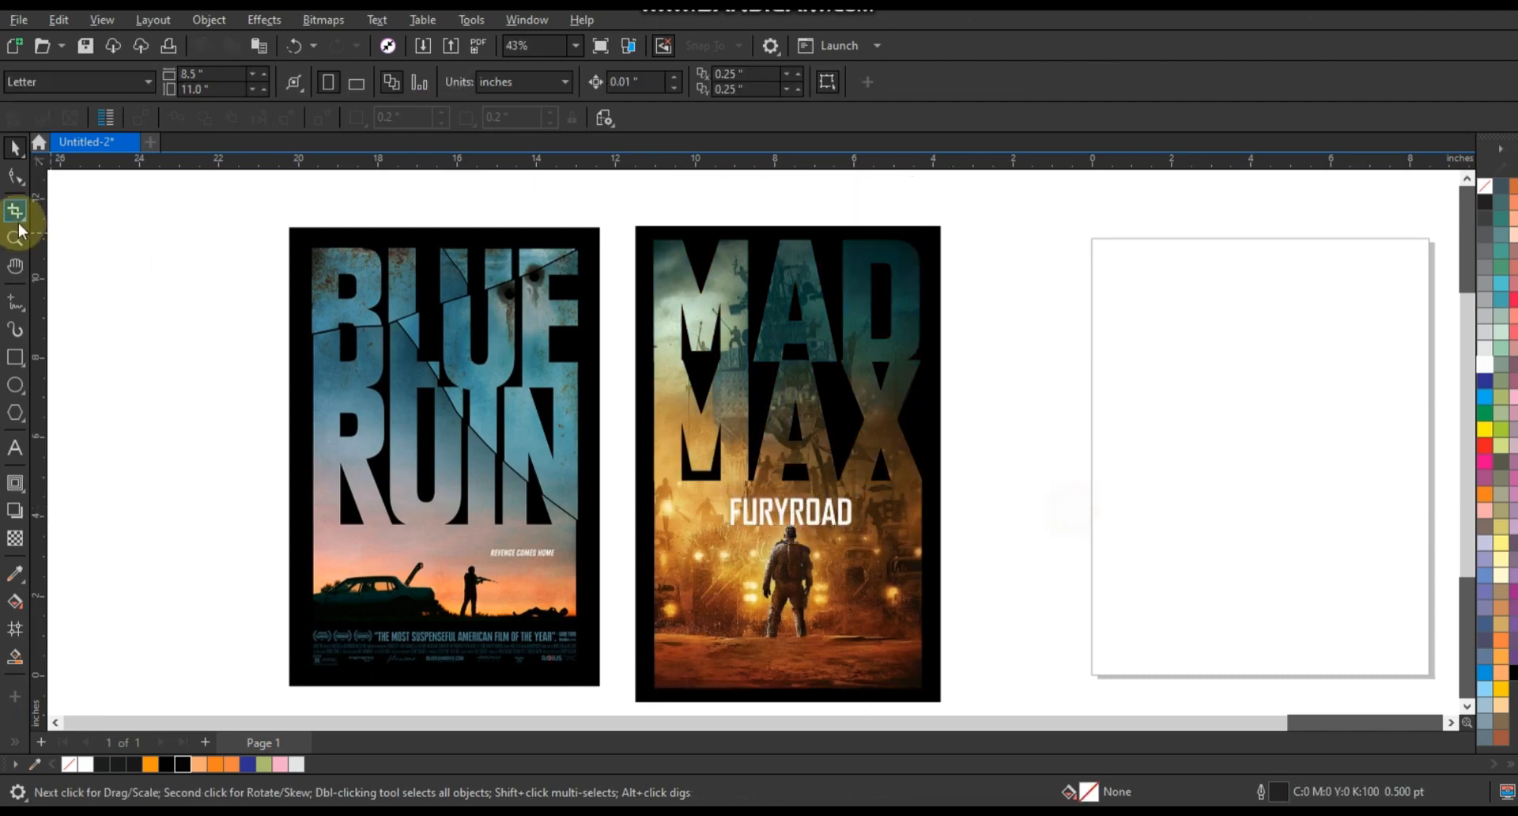
- Zoom in on the posters and set the Freehand tool's outline width to 7 pt
click(14, 241)
drag(326, 220, 1069, 566)
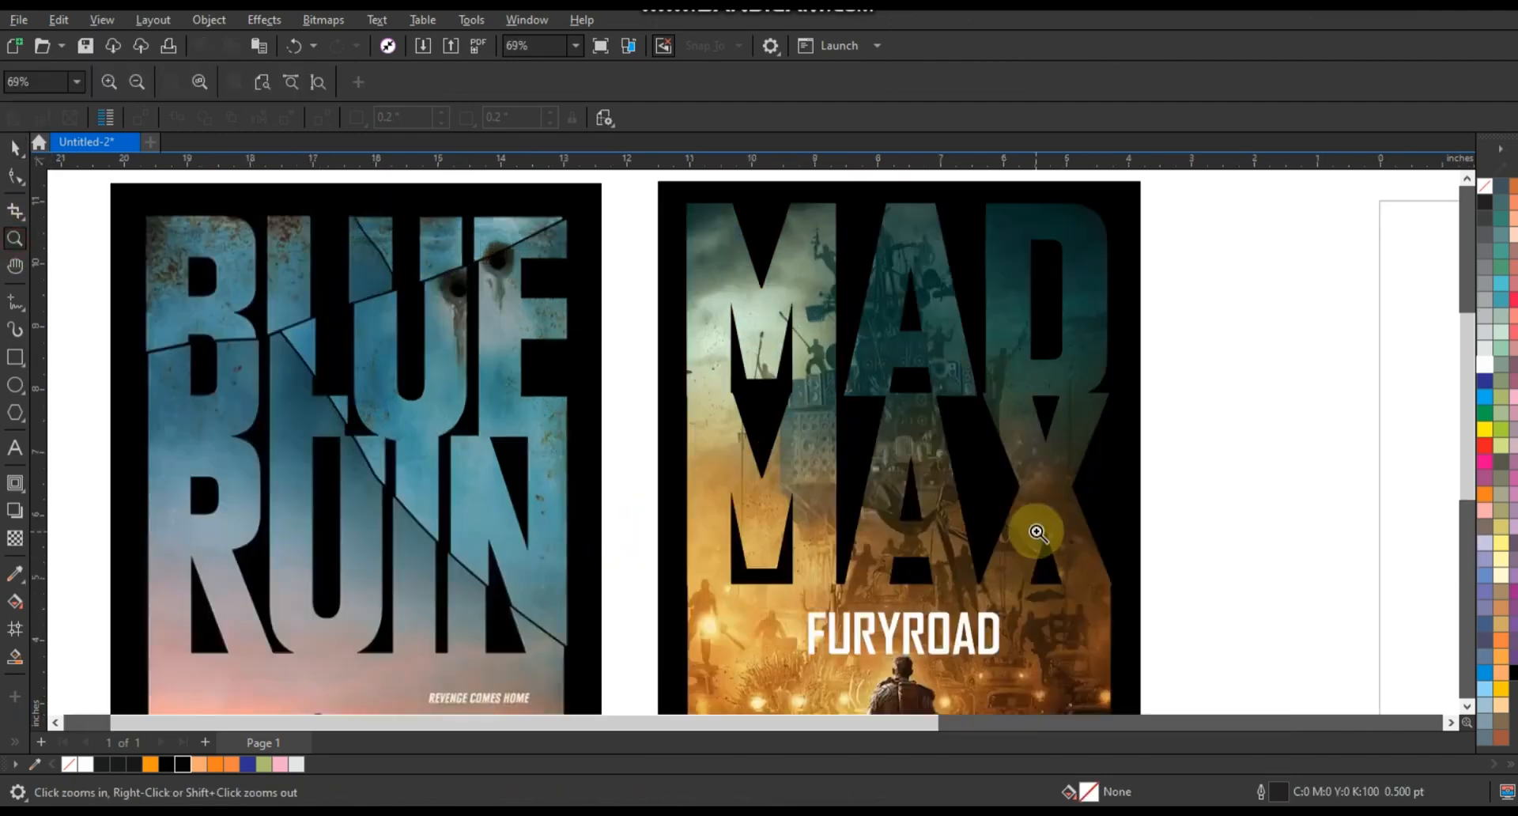
click(16, 303)
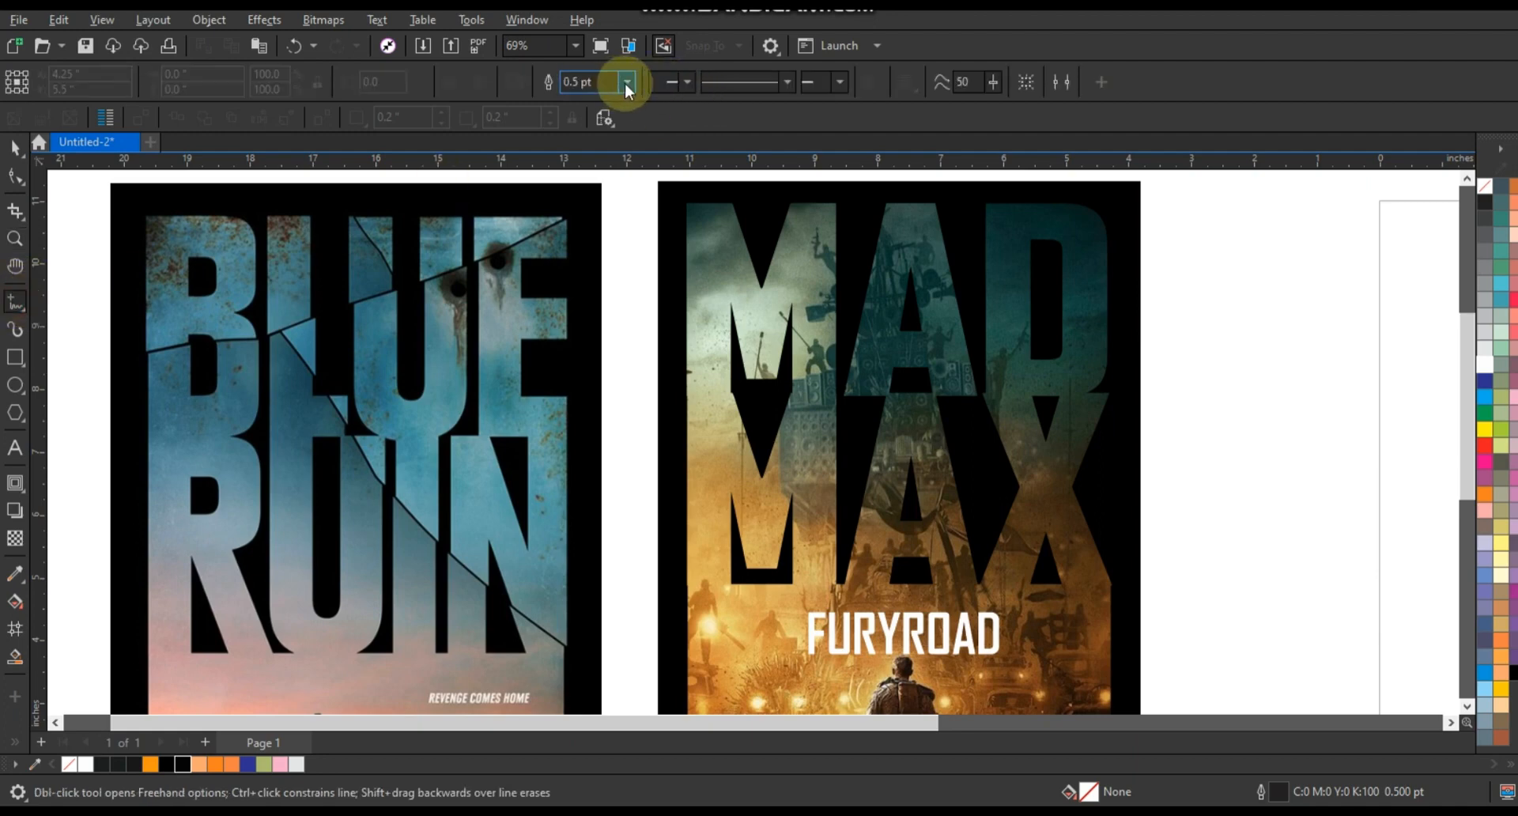
click(626, 81)
click(585, 217)
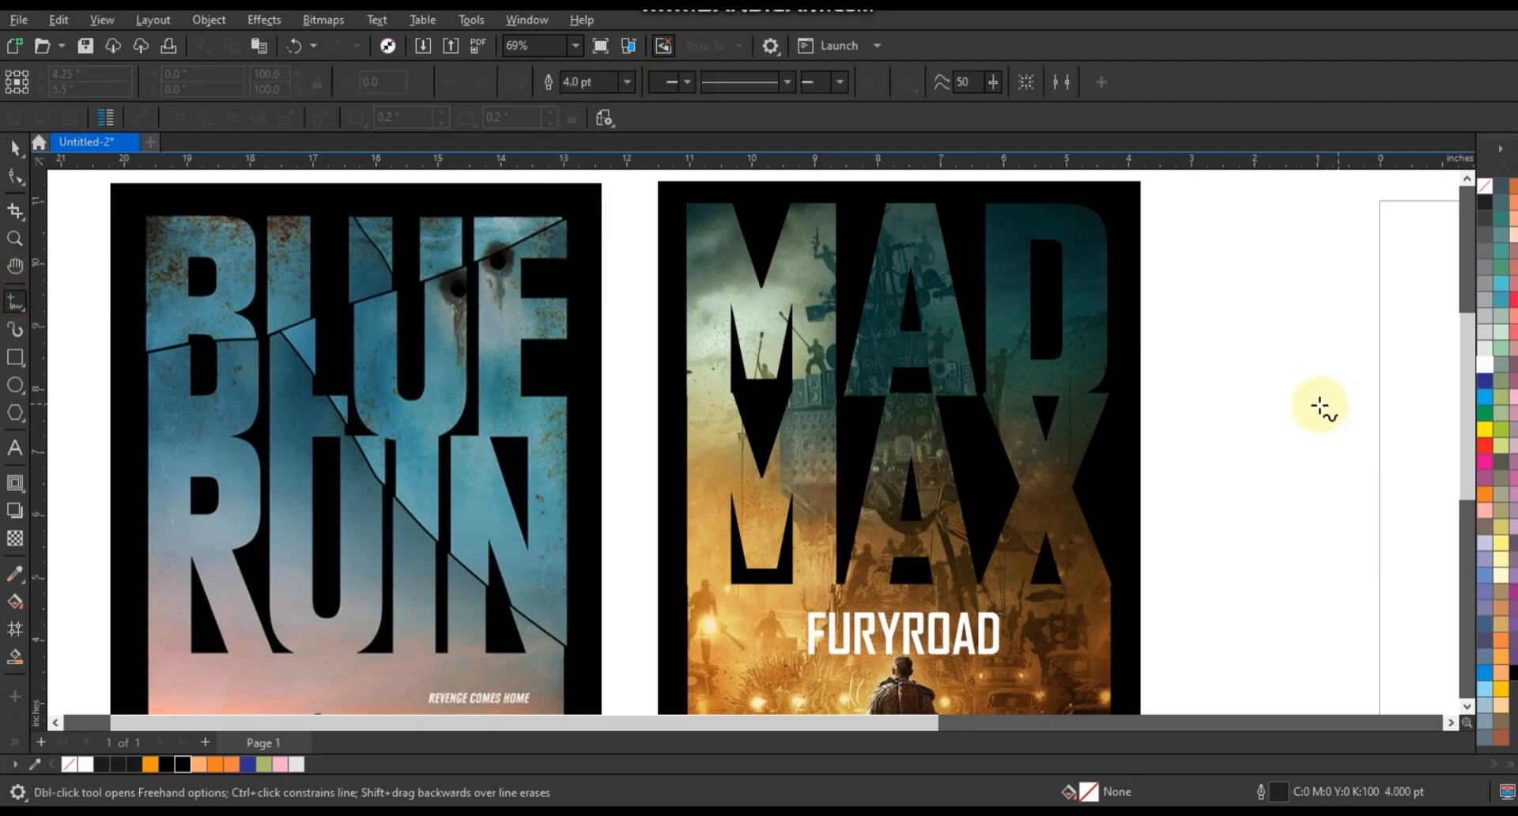
click(1265, 493)
key(ctrl+z)
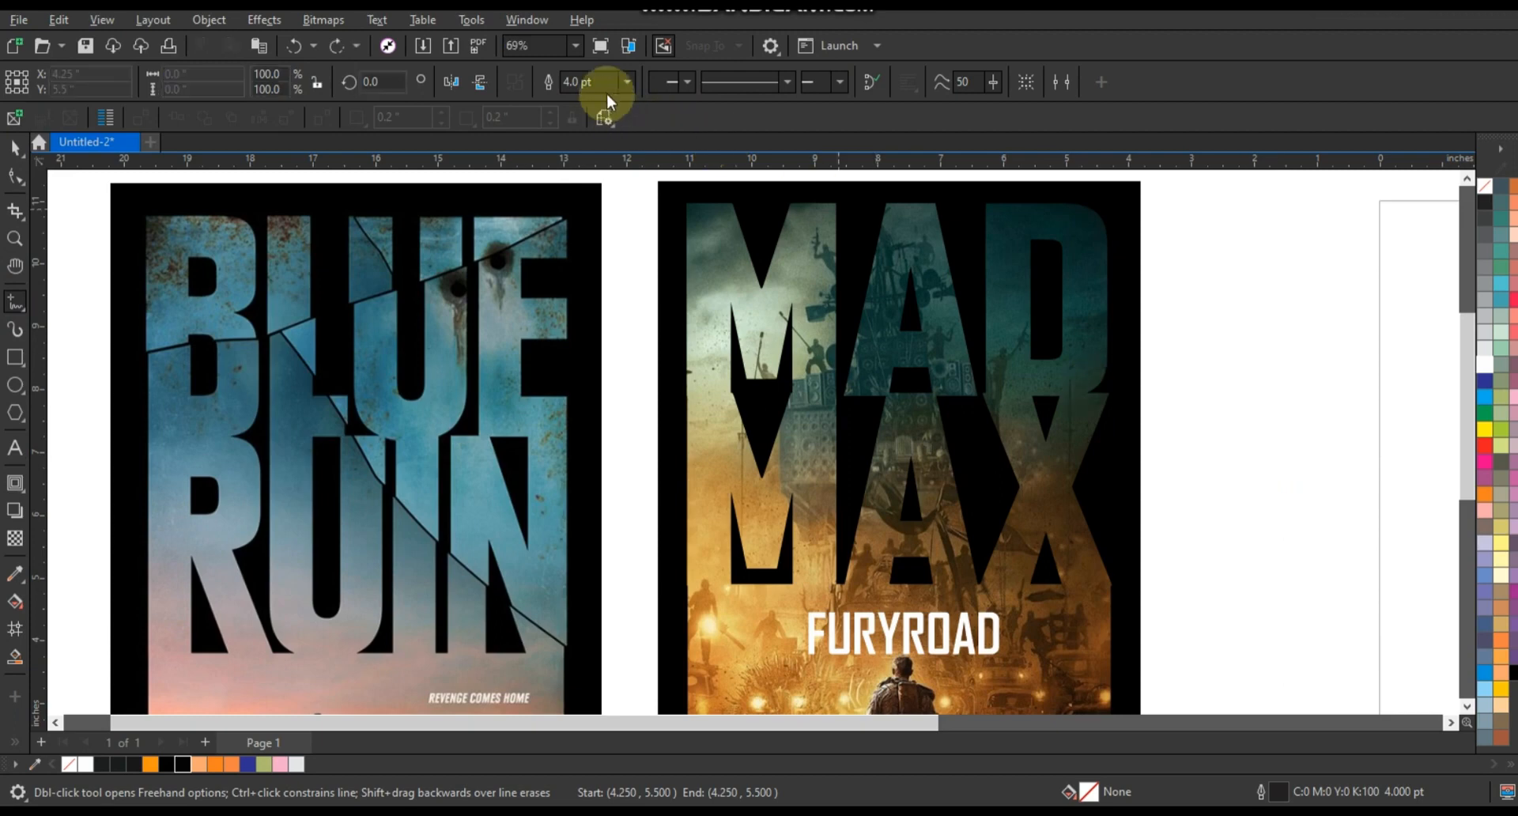
drag(602, 82, 544, 82)
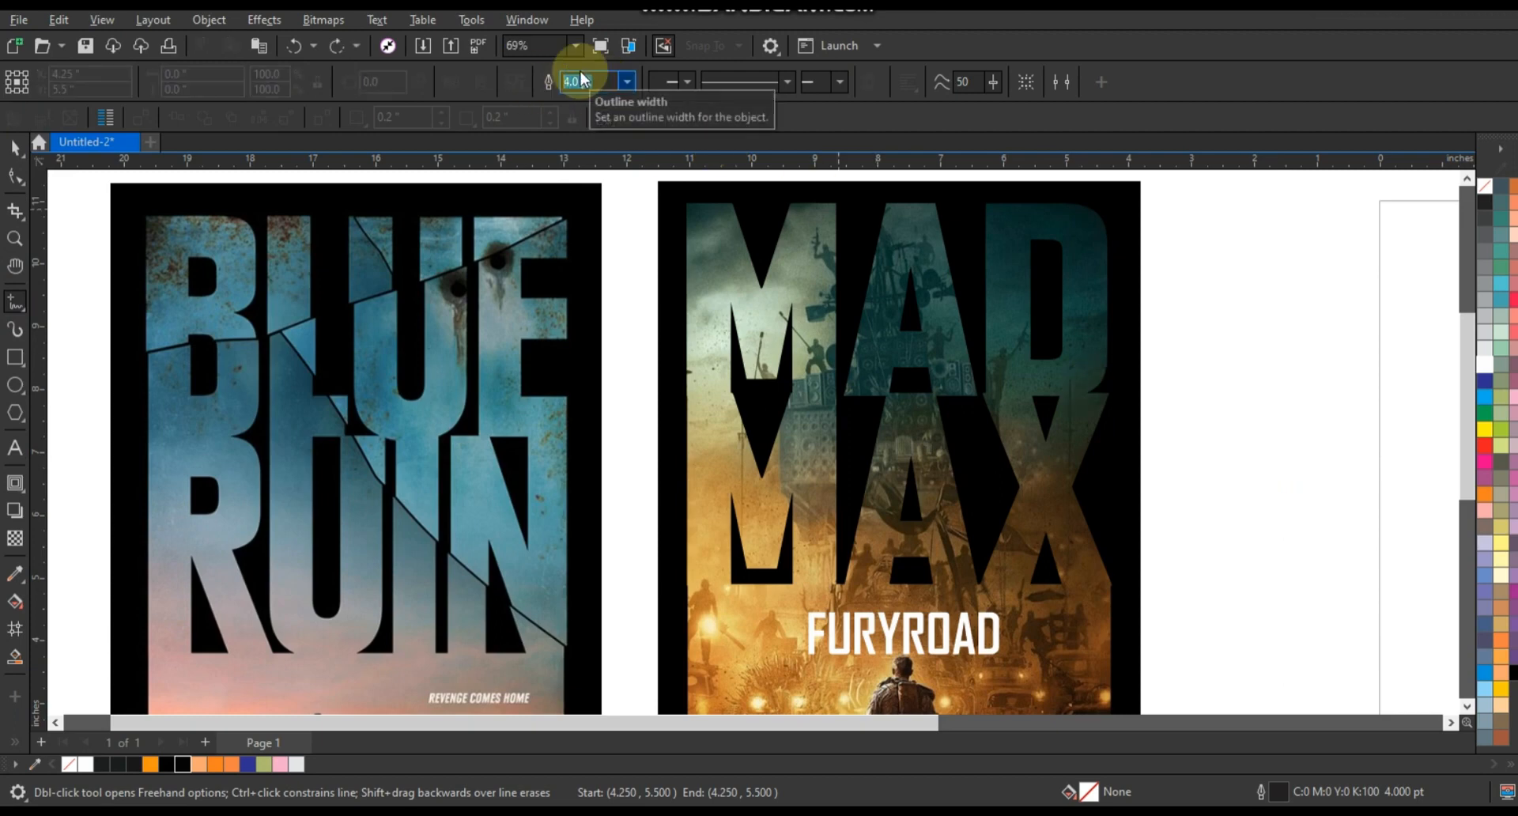
key(Return)
click(1301, 342)
click(1259, 506)
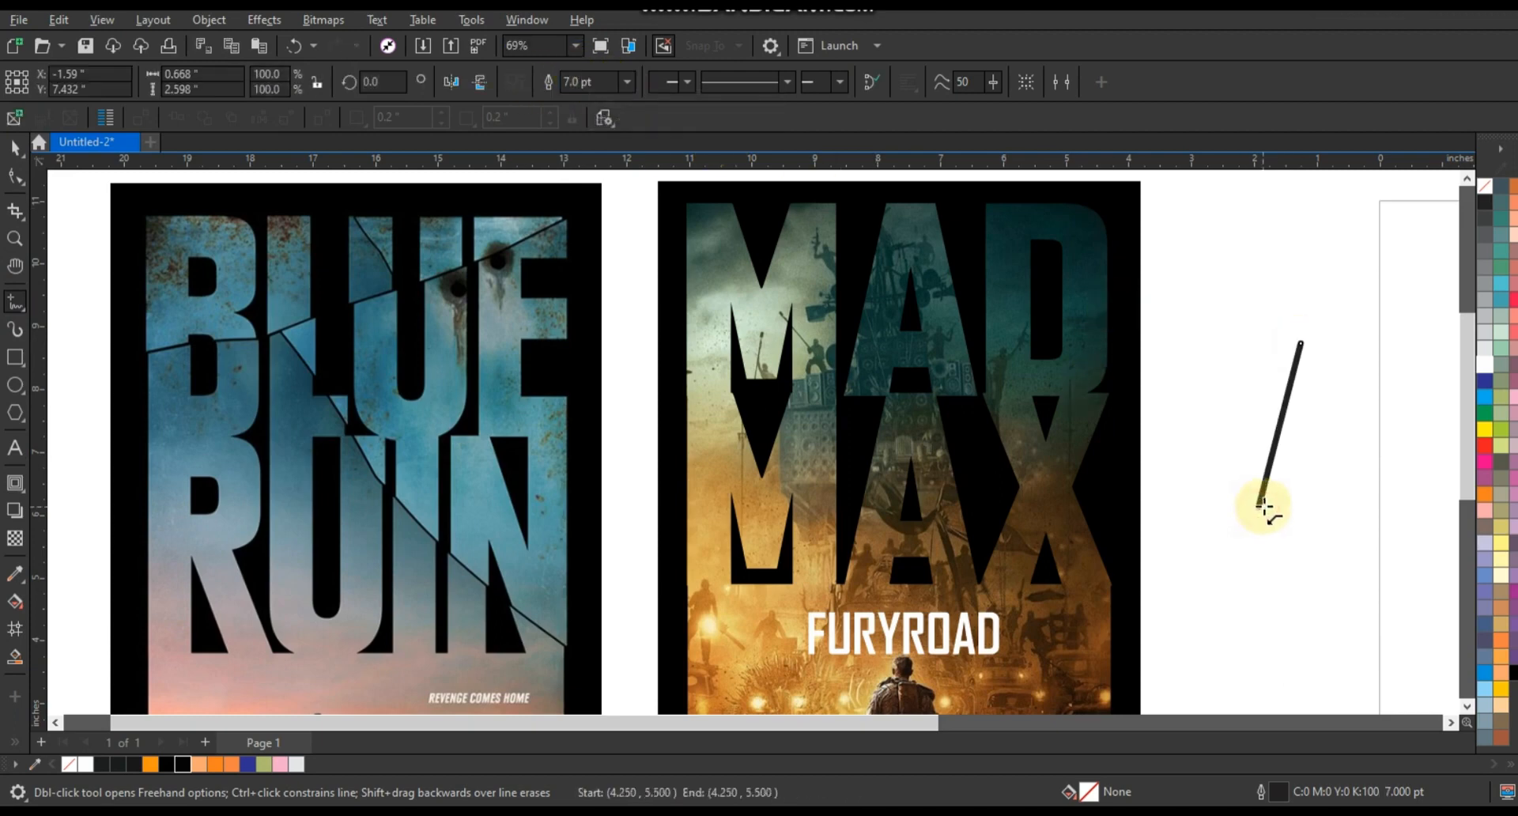
key(ctrl+z)
- Draw a three-segment crack line with the Freehand tool diagonally across the MAD letters
click(1467, 179)
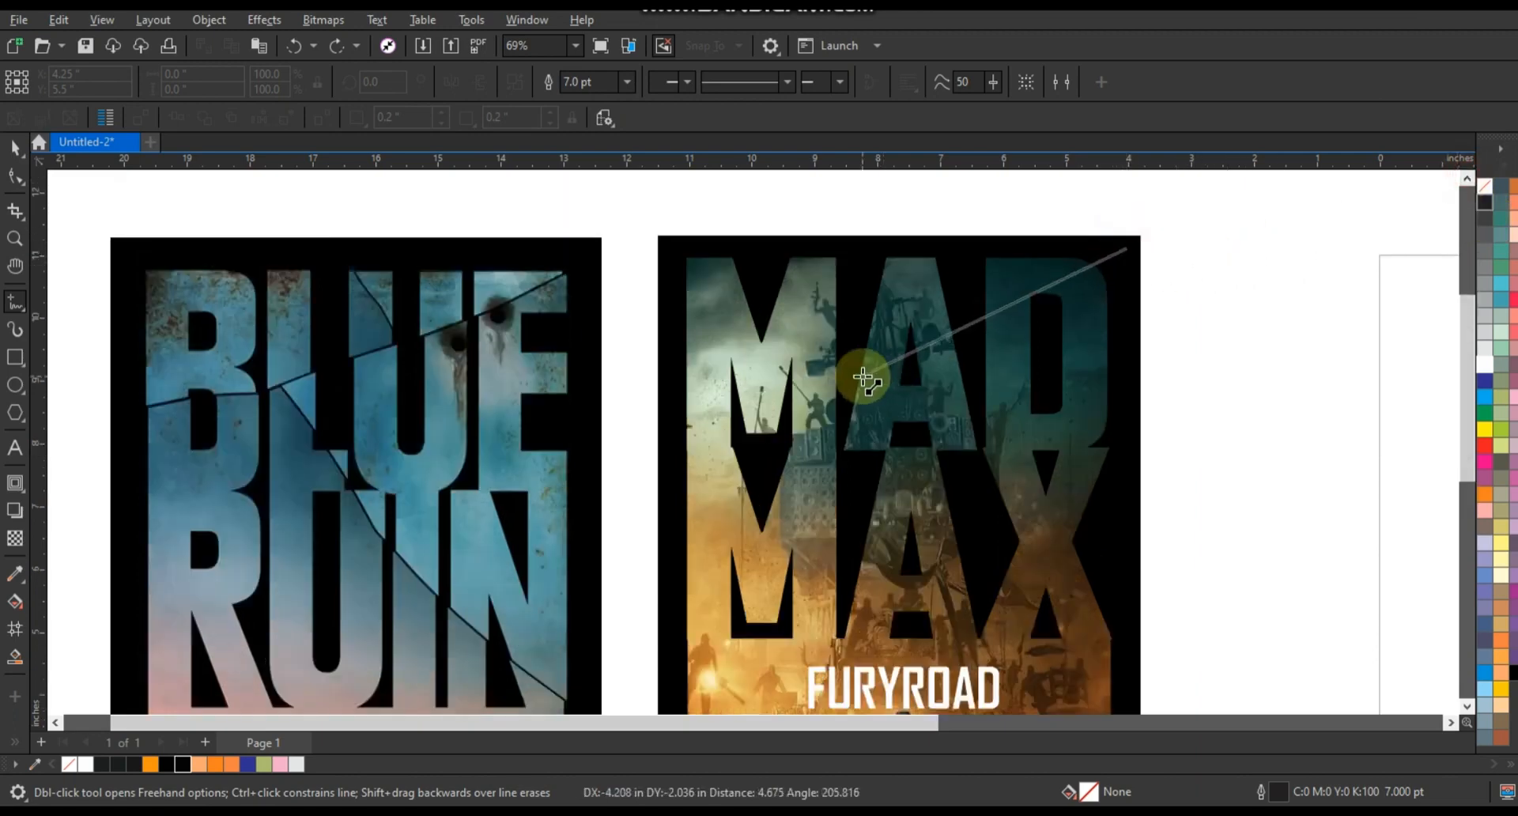
click(848, 373)
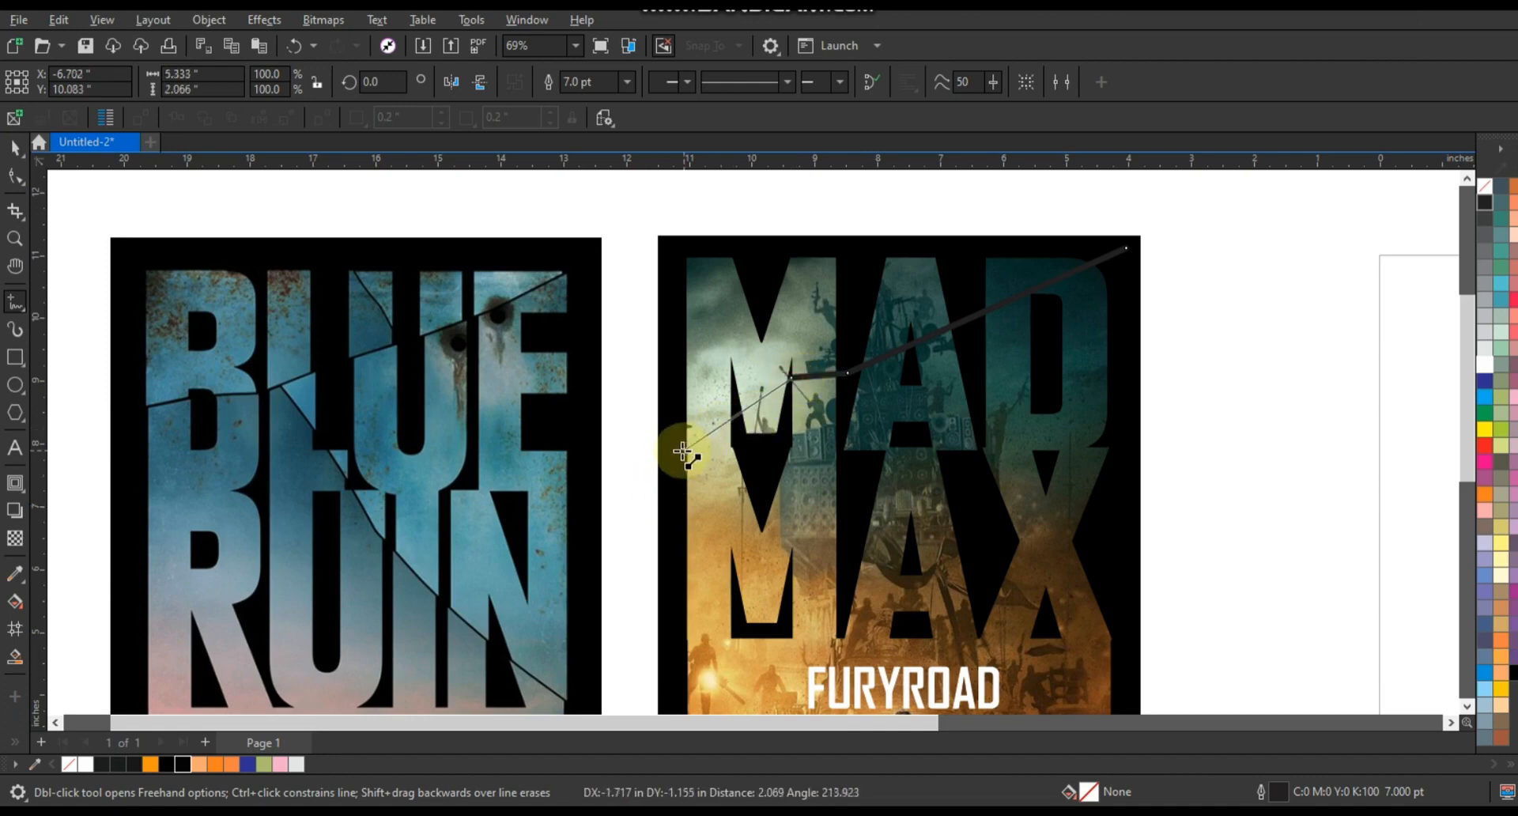
double_click(675, 453)
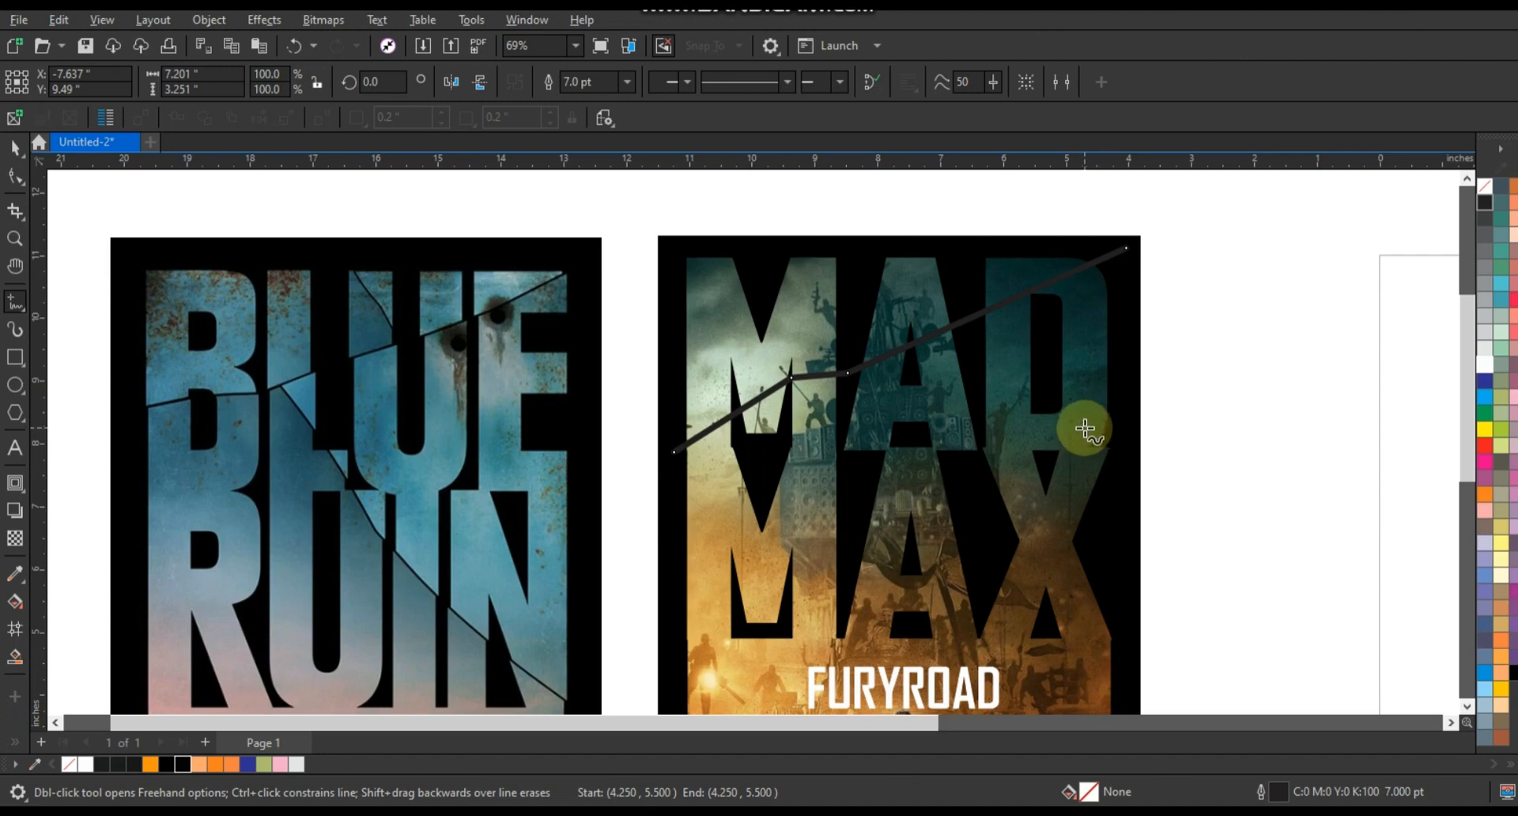
- Set the crack line's outline colour to white
click(15, 147)
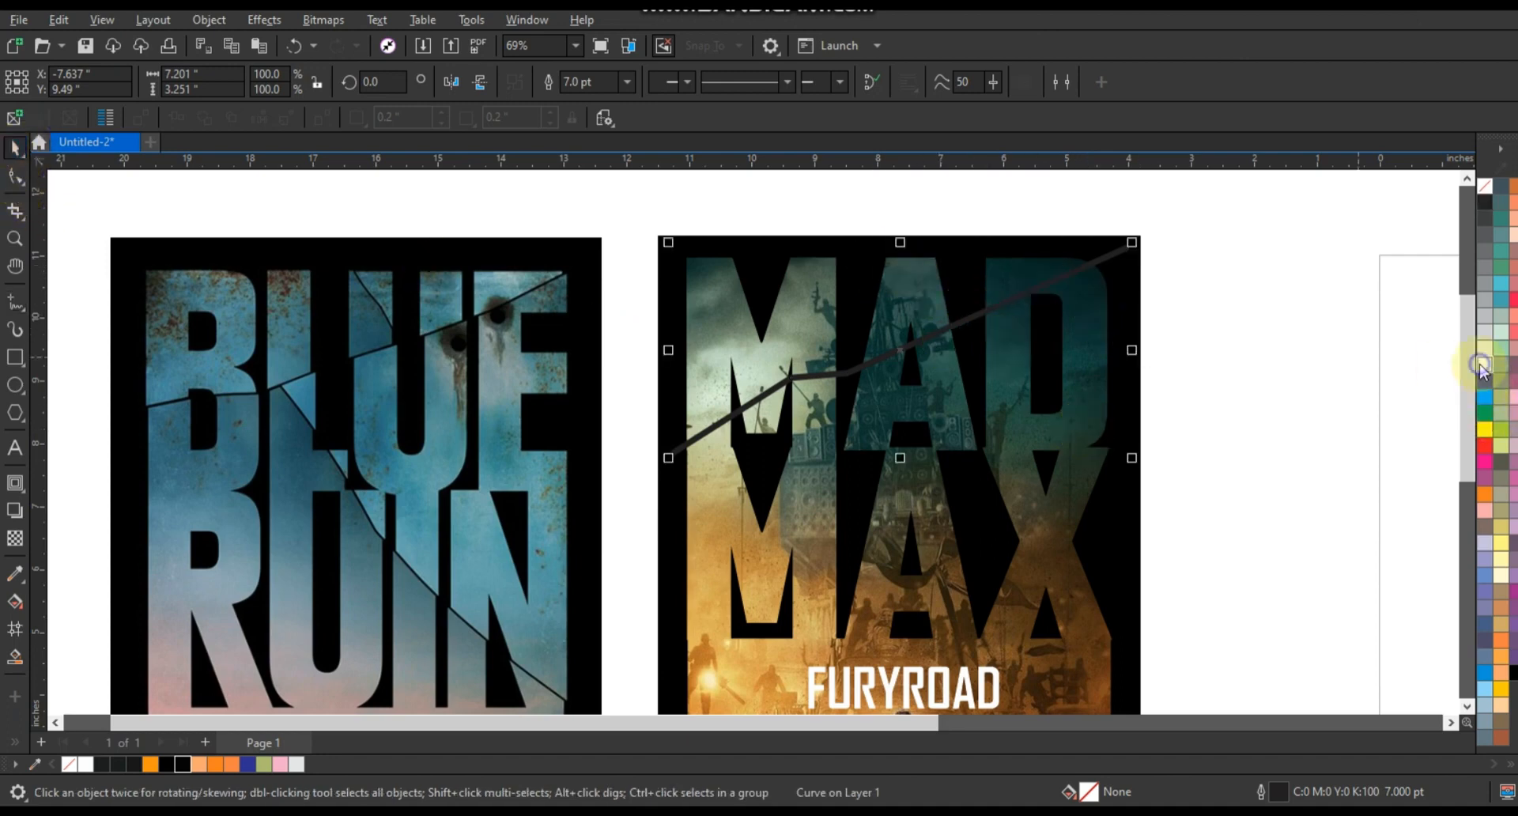
right_click(1480, 365)
click(1368, 380)
click(1210, 407)
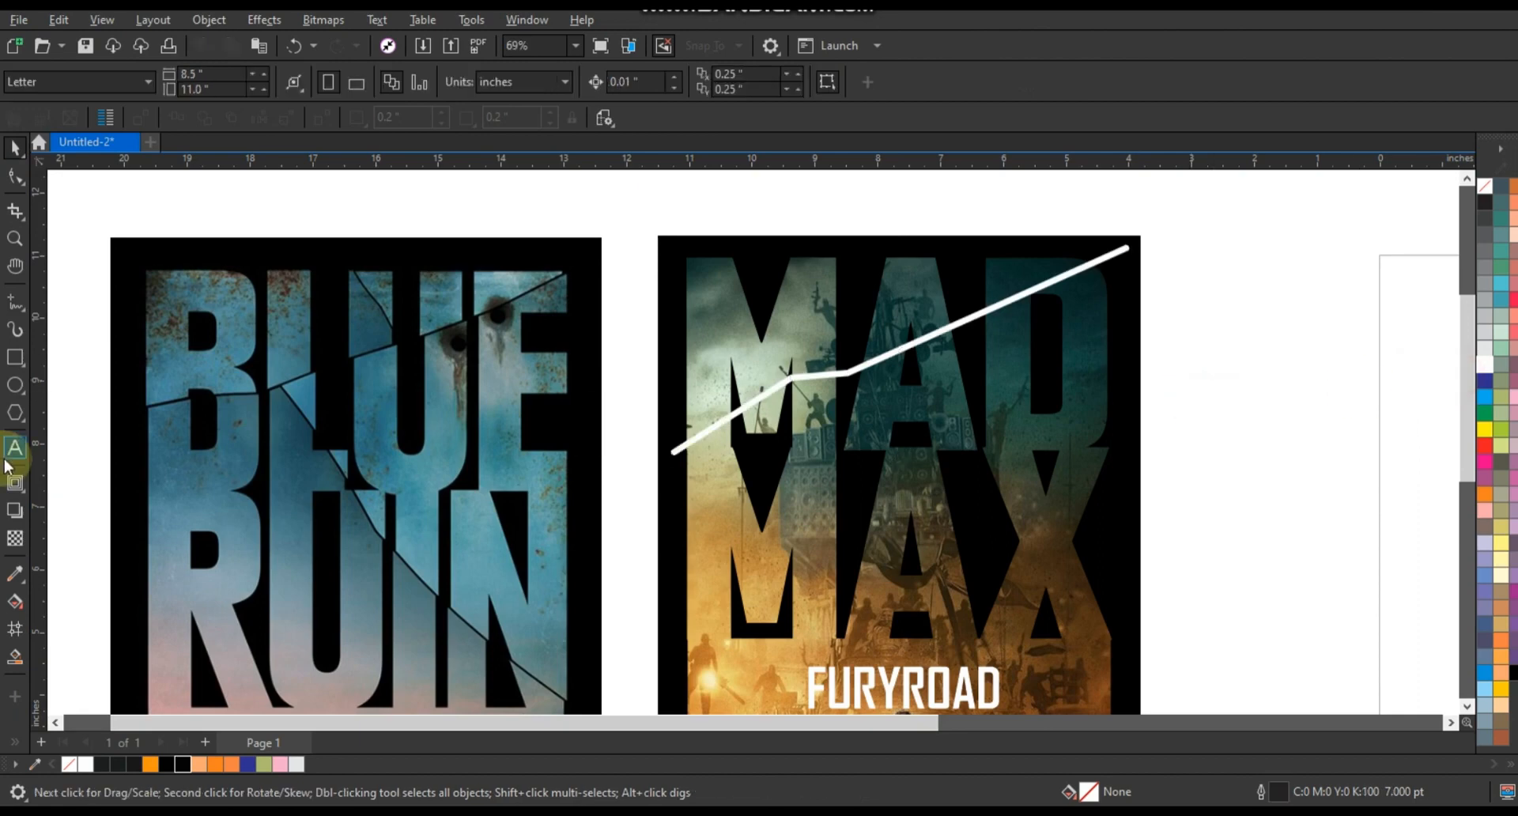
- Make white the default outline colour and draw a second crack branching from the first up to the poster's top edge
click(15, 301)
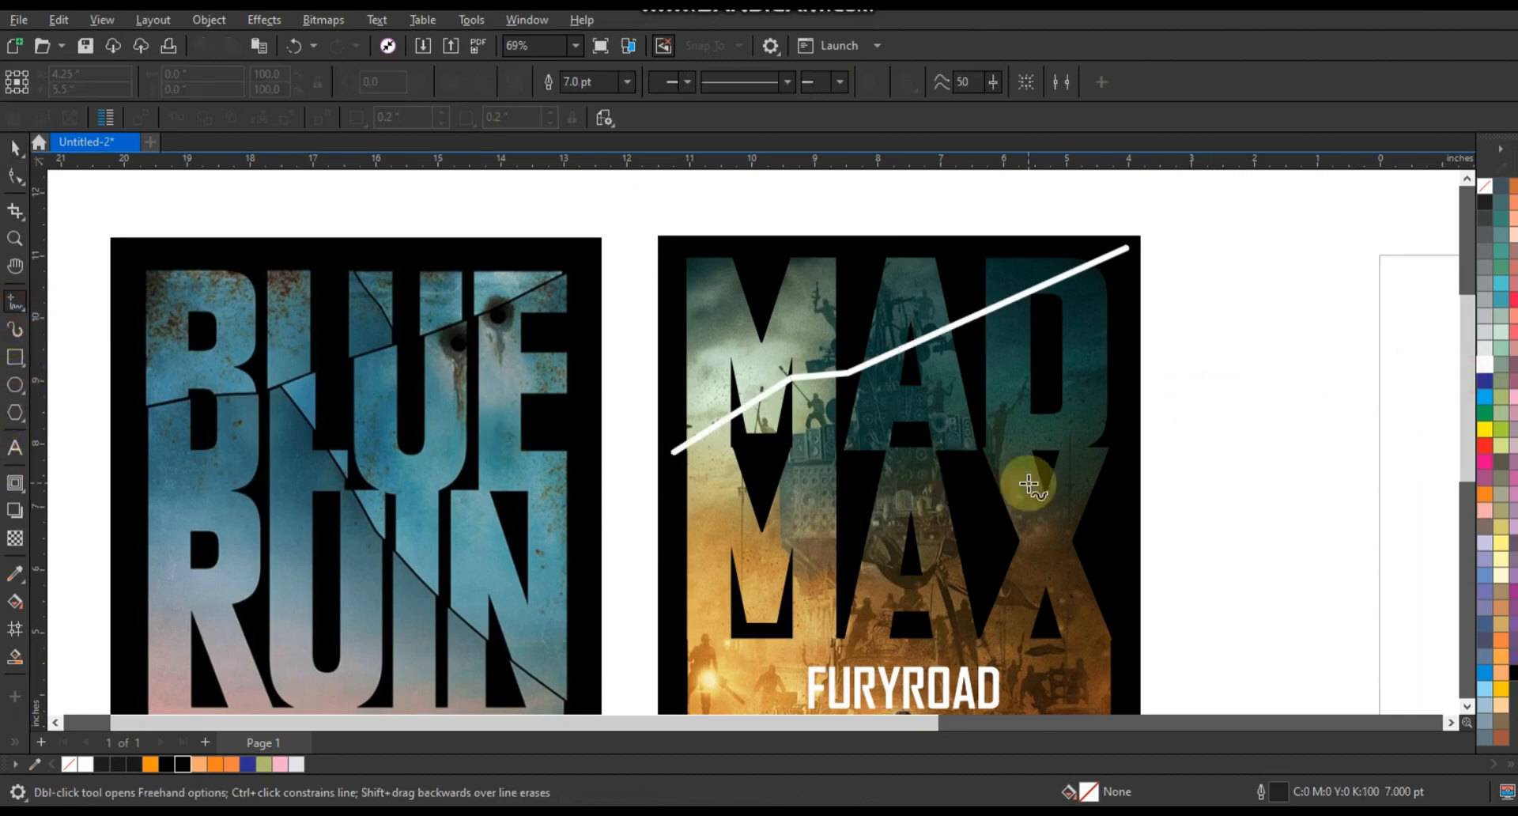
right_click(1495, 382)
click(1449, 385)
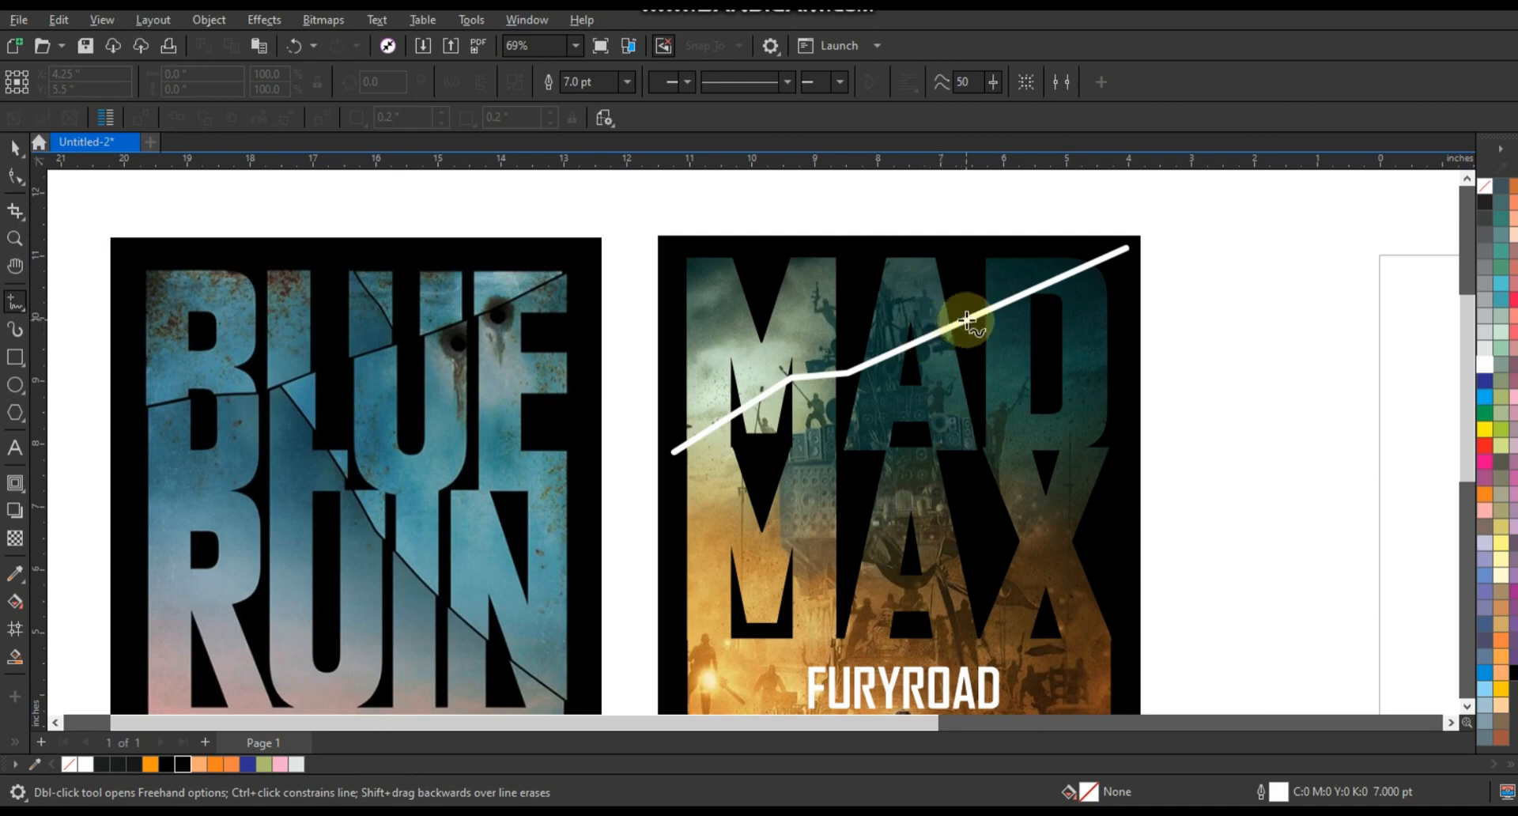
click(966, 319)
click(912, 282)
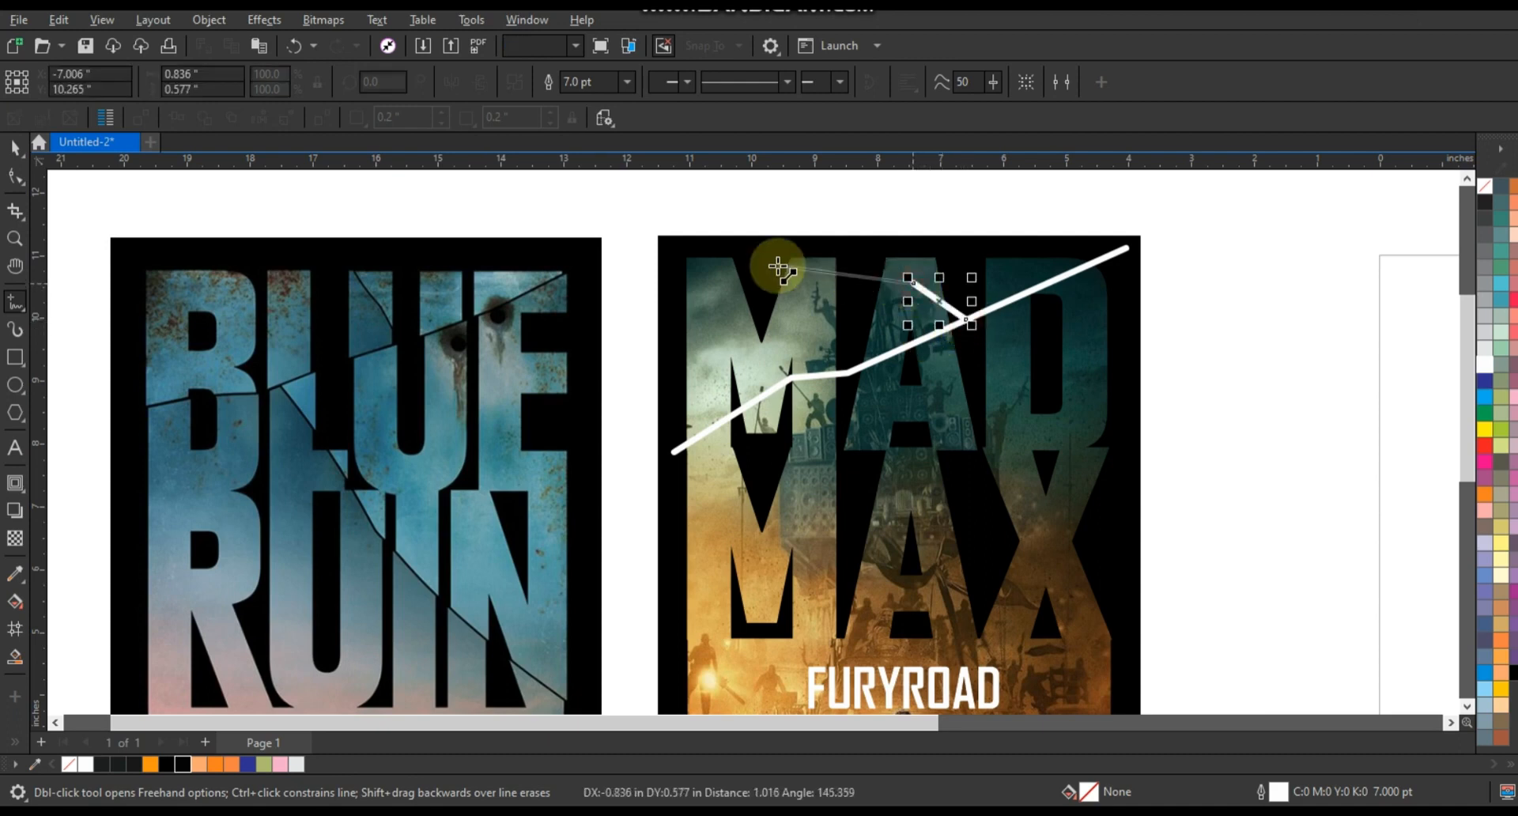
click(770, 269)
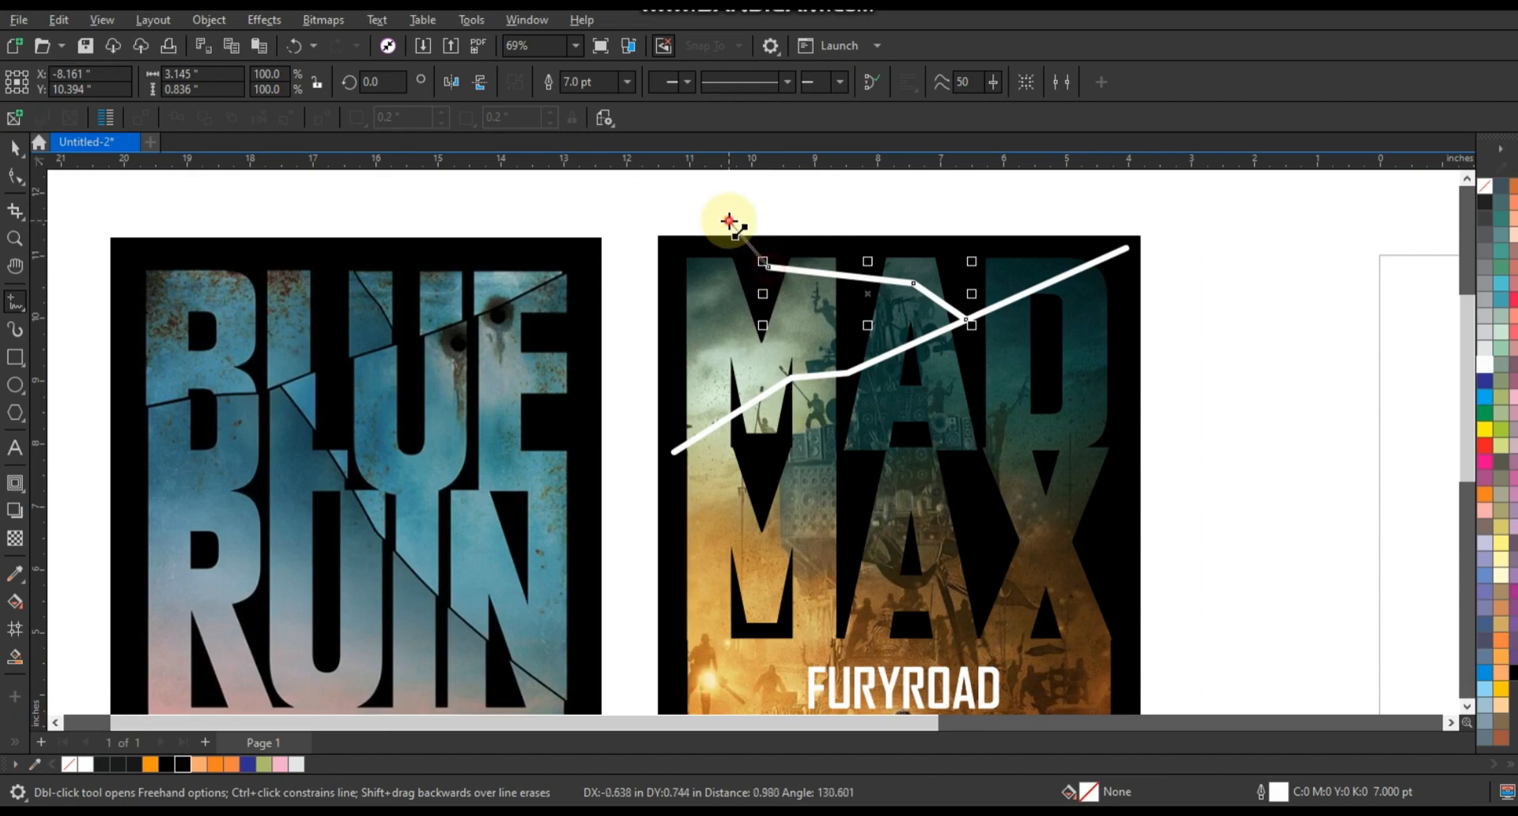
click(723, 214)
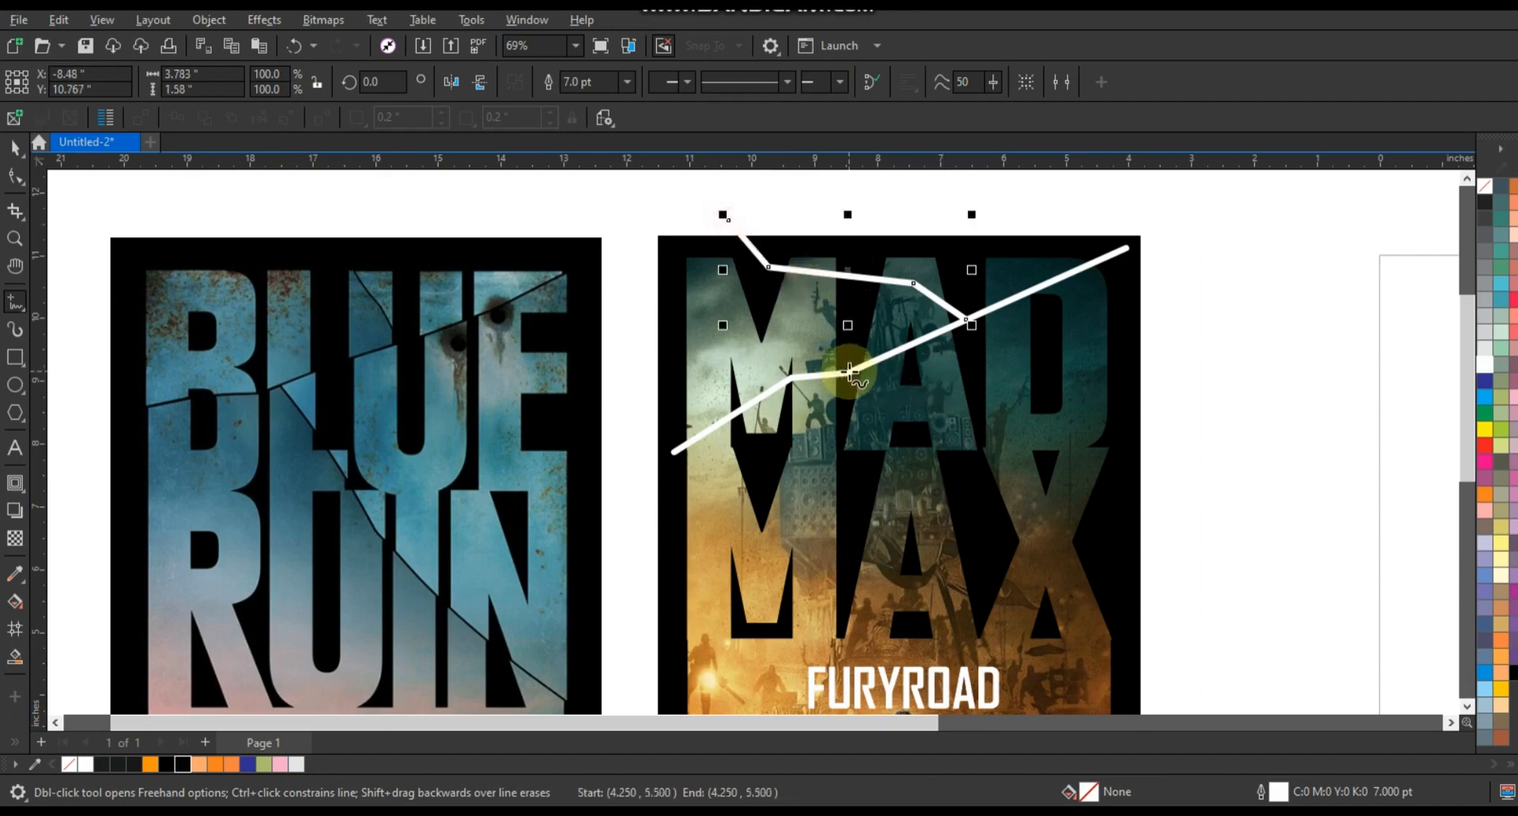
- Draw a third crack from the first line down through MAX and out past the poster's right edge
click(849, 371)
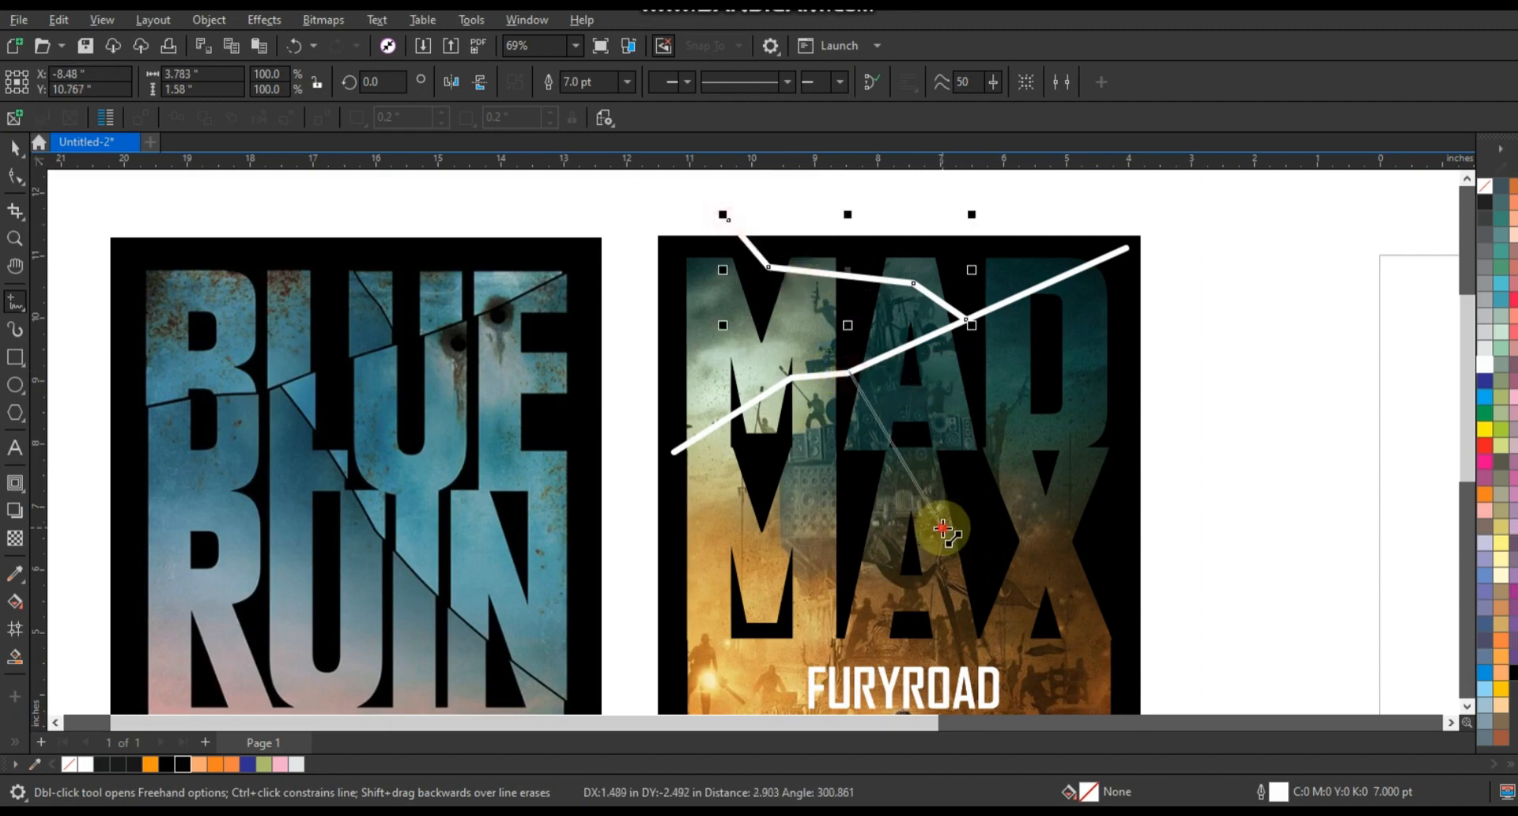
click(942, 528)
click(1002, 567)
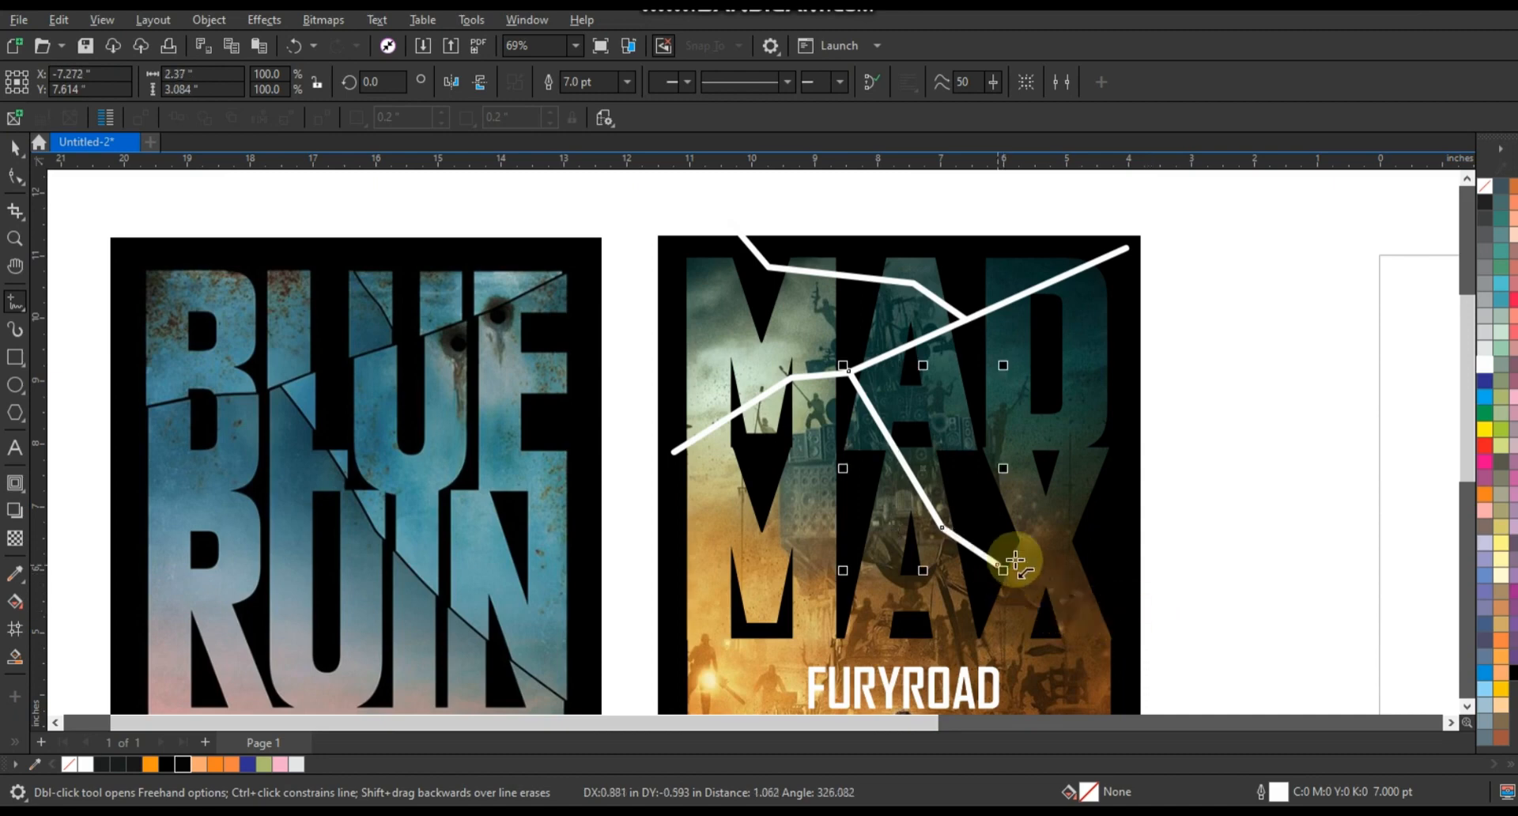
click(1050, 567)
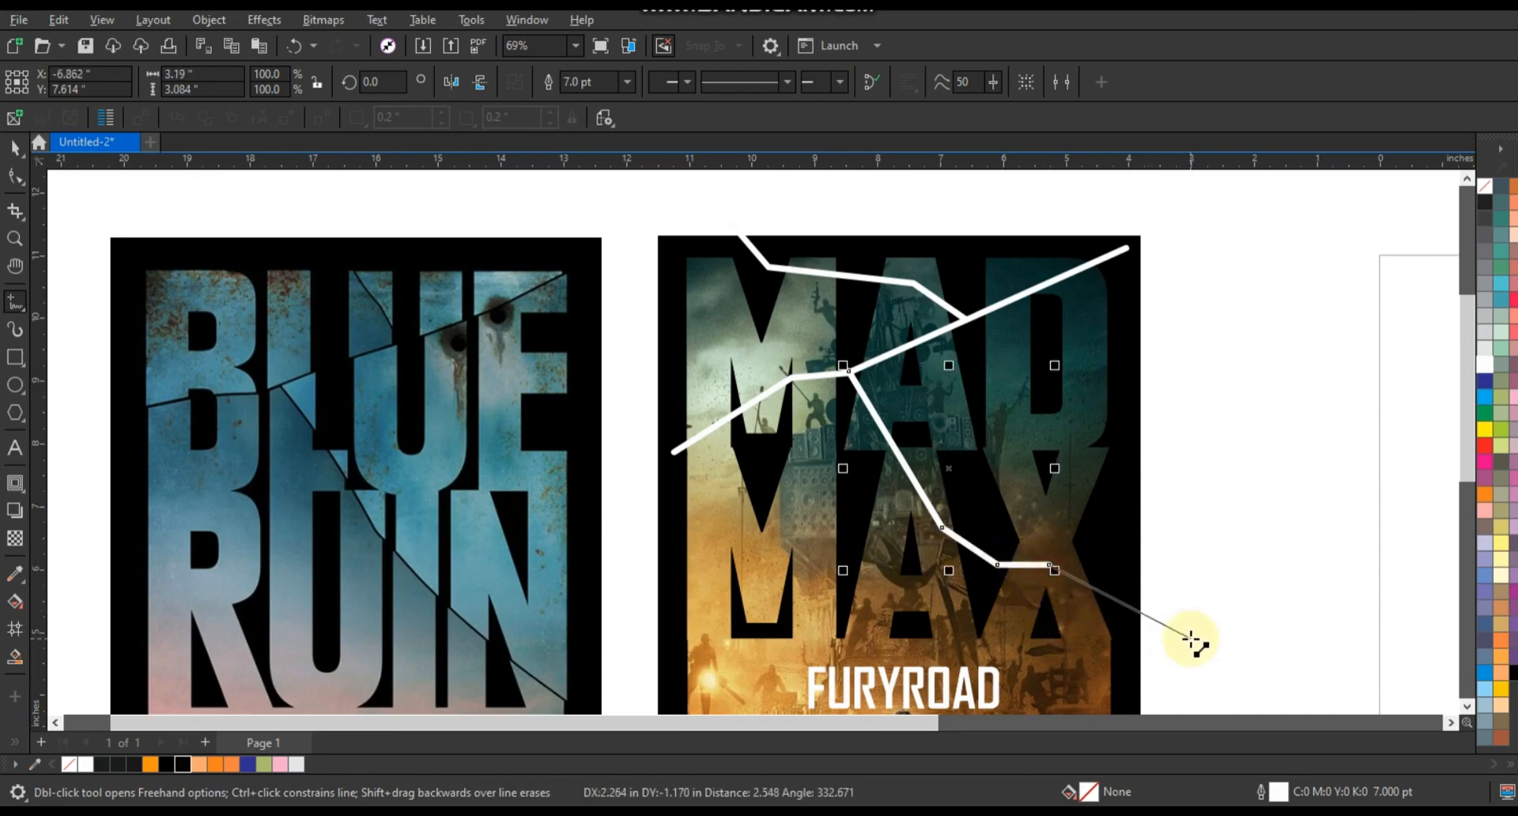
double_click(1192, 641)
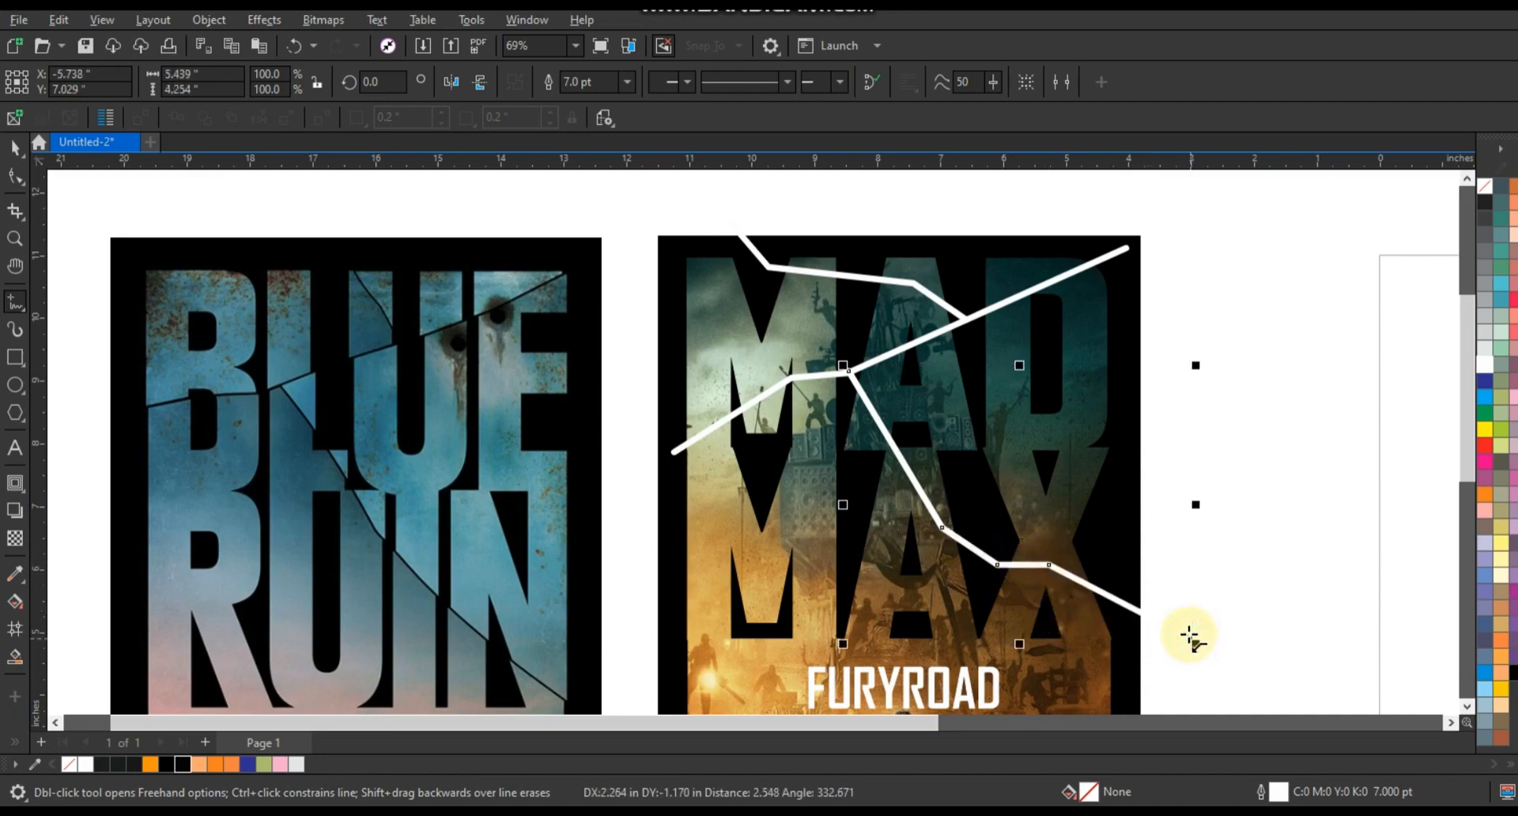
- Combine the three crack lines into one curve and set its outline width to 5.5 pt
click(15, 149)
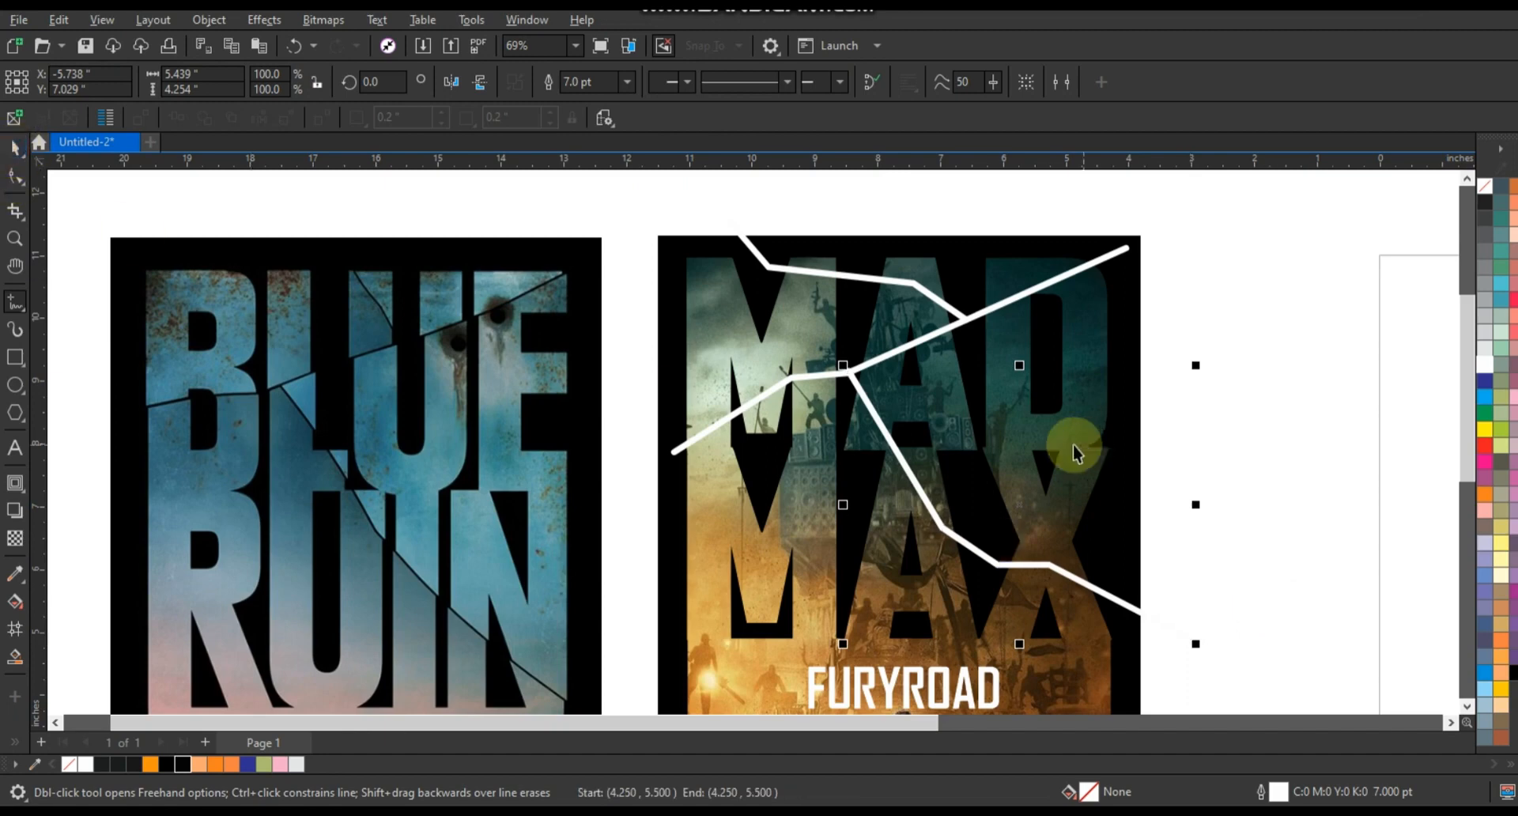
shift+click(1097, 271)
shift+click(751, 259)
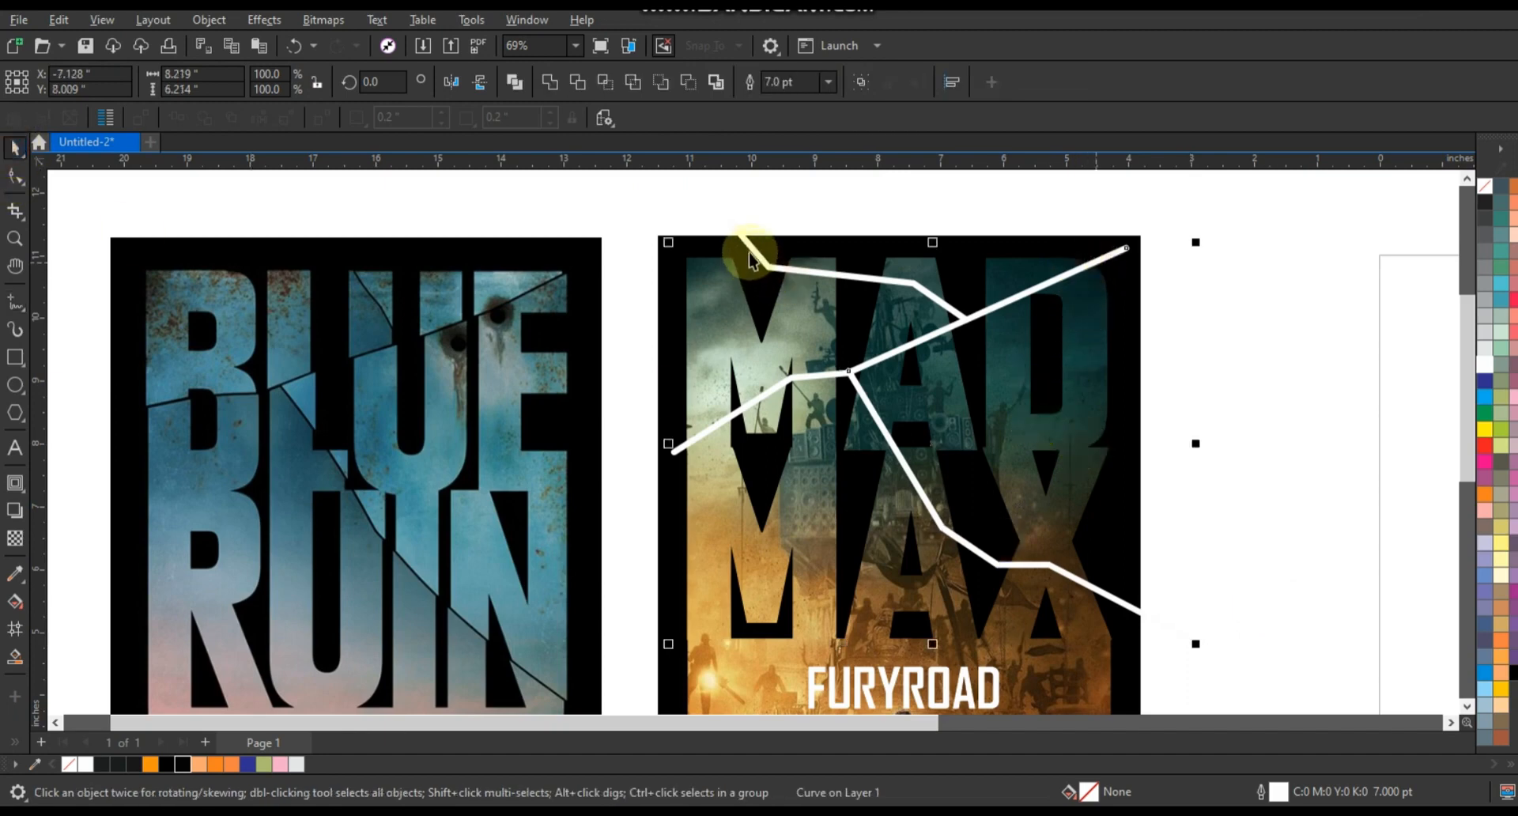
click(514, 81)
click(560, 83)
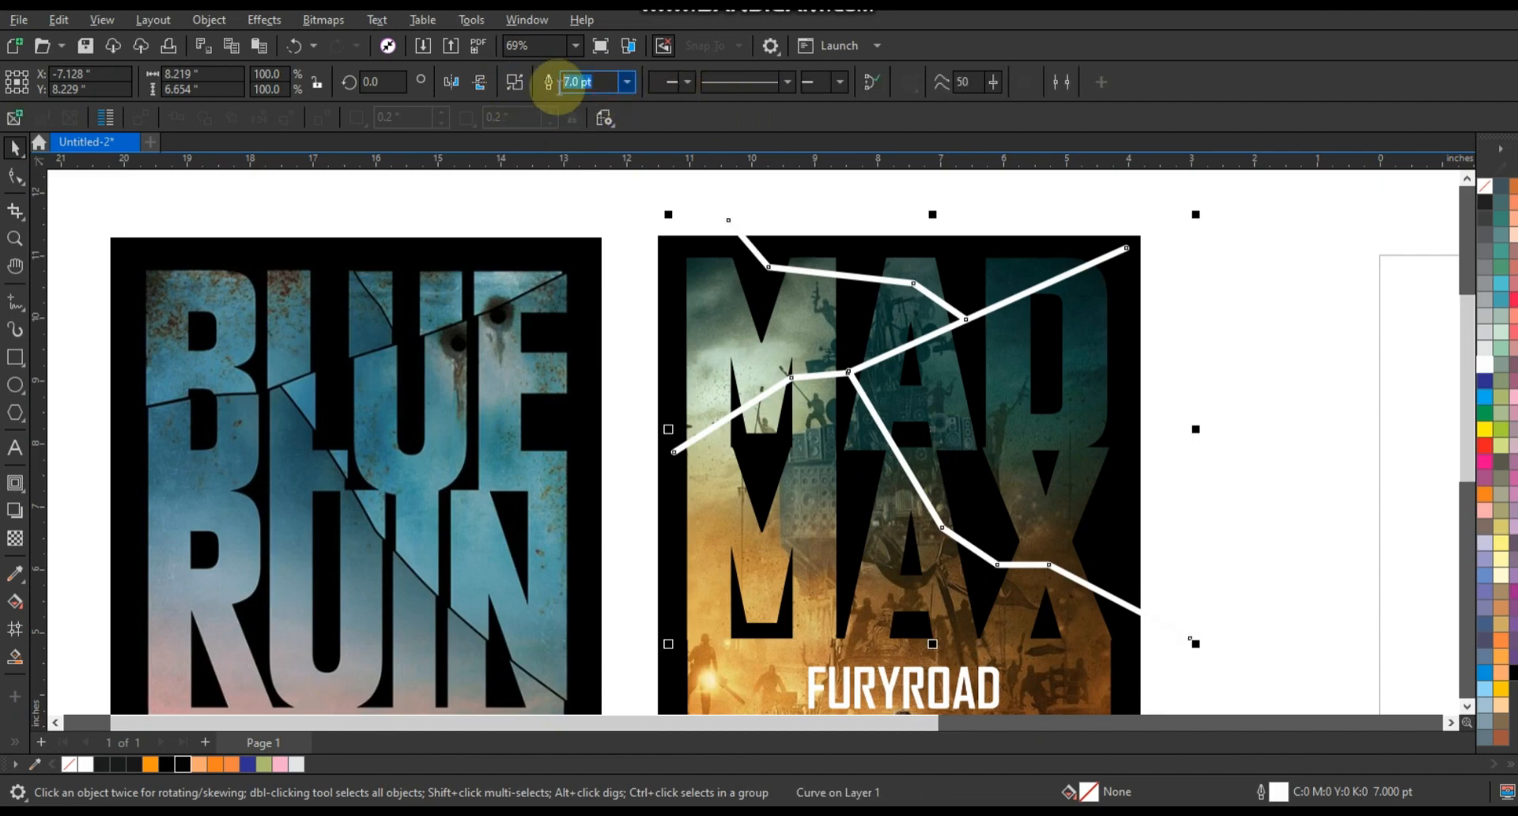
text(5.5)
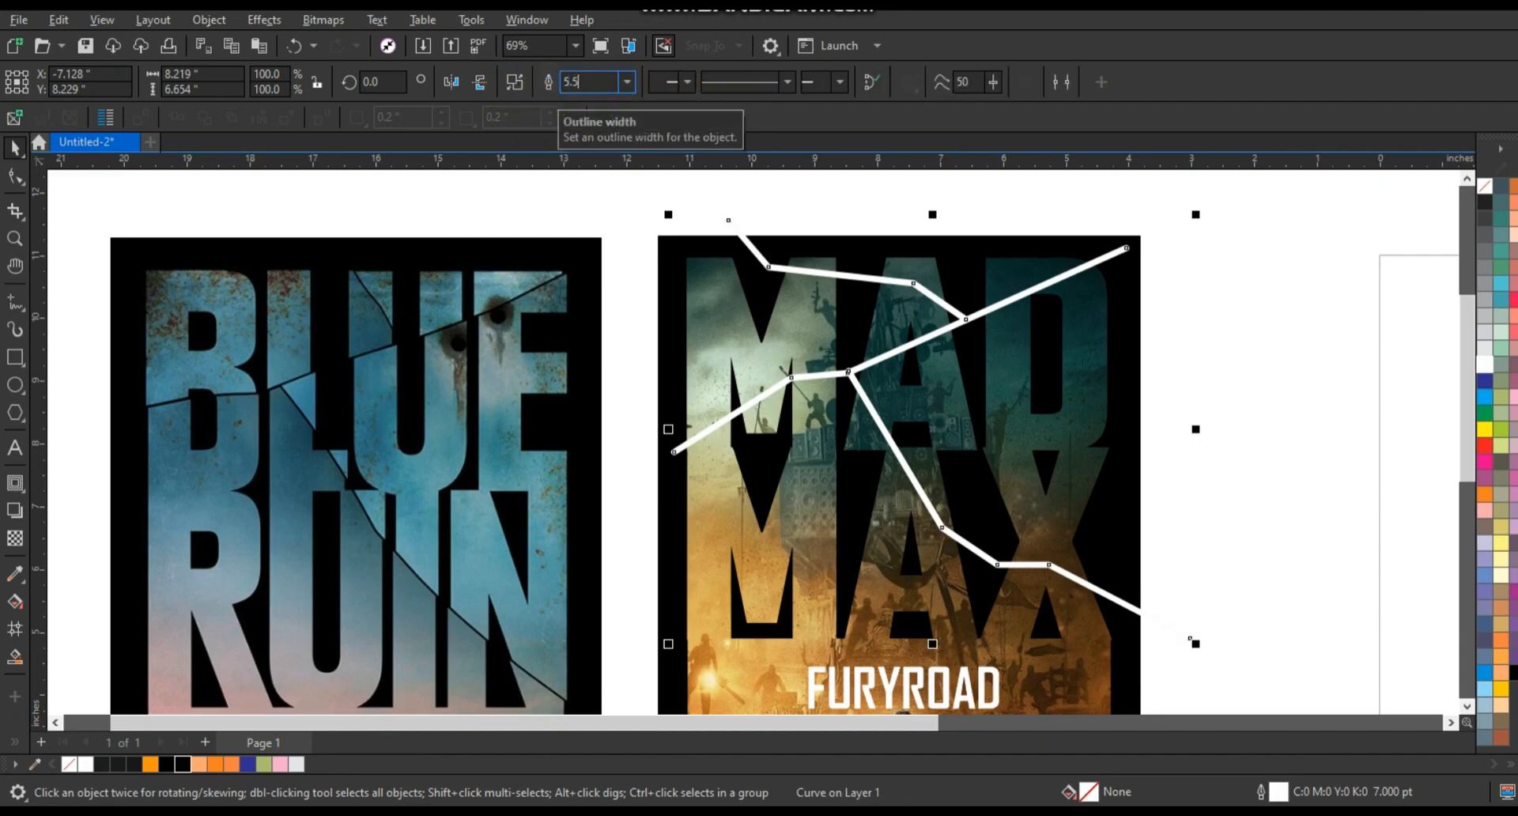
key(Return)
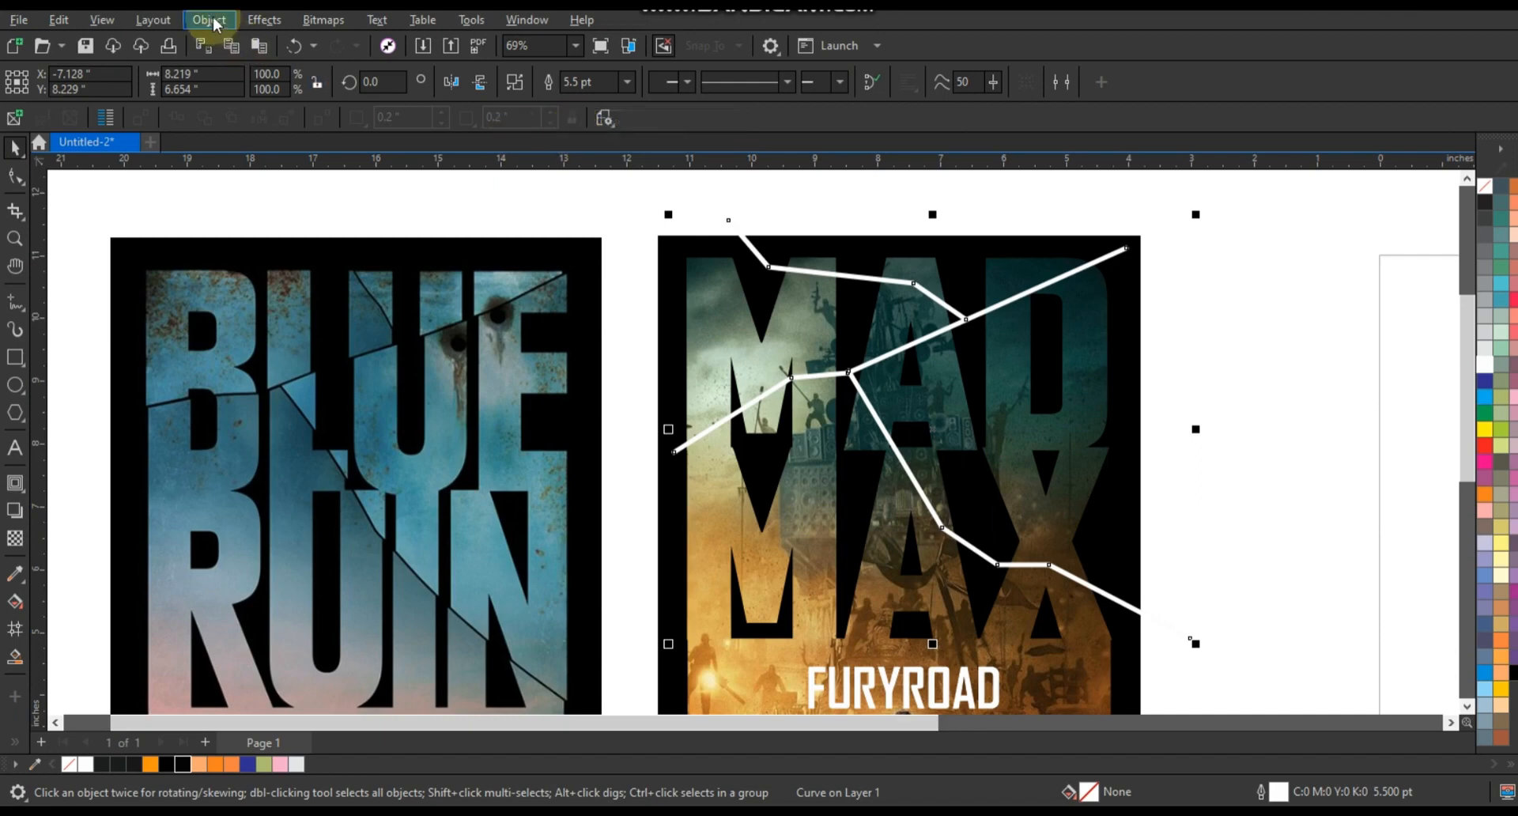
- Convert the combined crack line's outline into a filled object
click(210, 19)
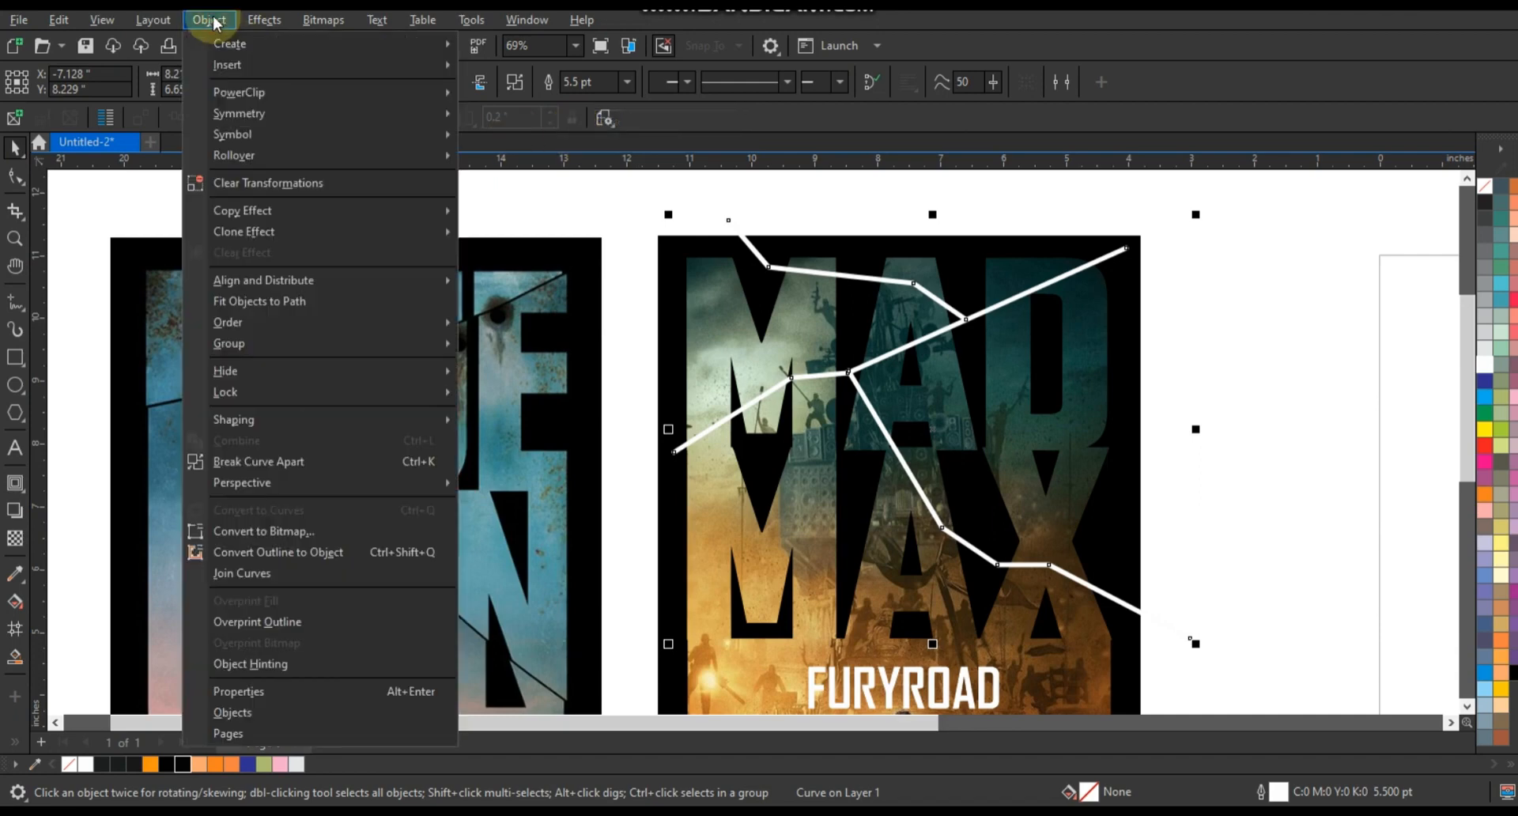
click(272, 556)
click(1302, 467)
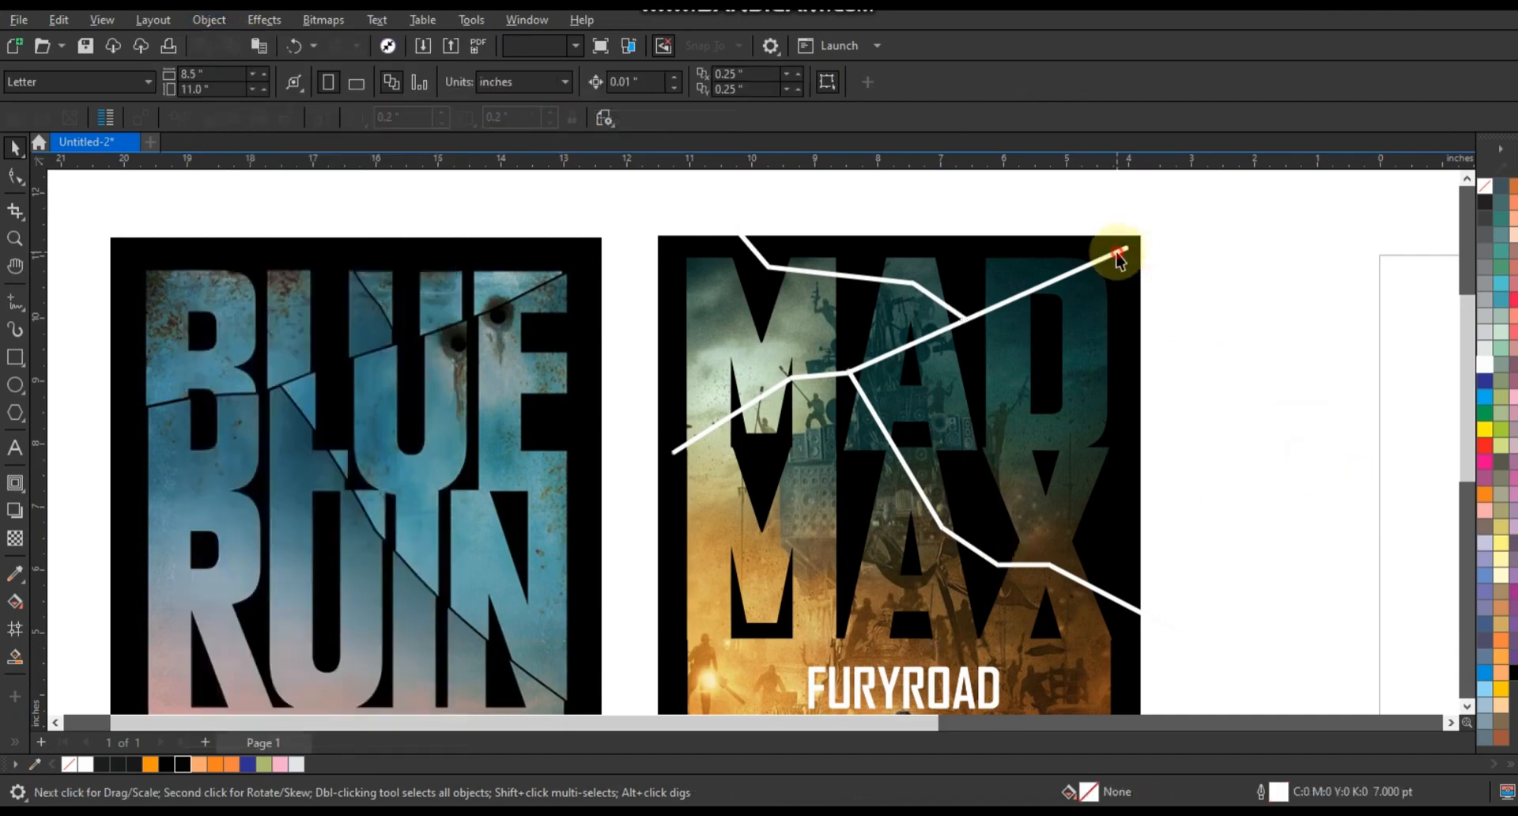
- Trim the MAD MAX lettering with the crack shape, then delete the crack shape
click(1117, 254)
click(1235, 264)
click(1123, 253)
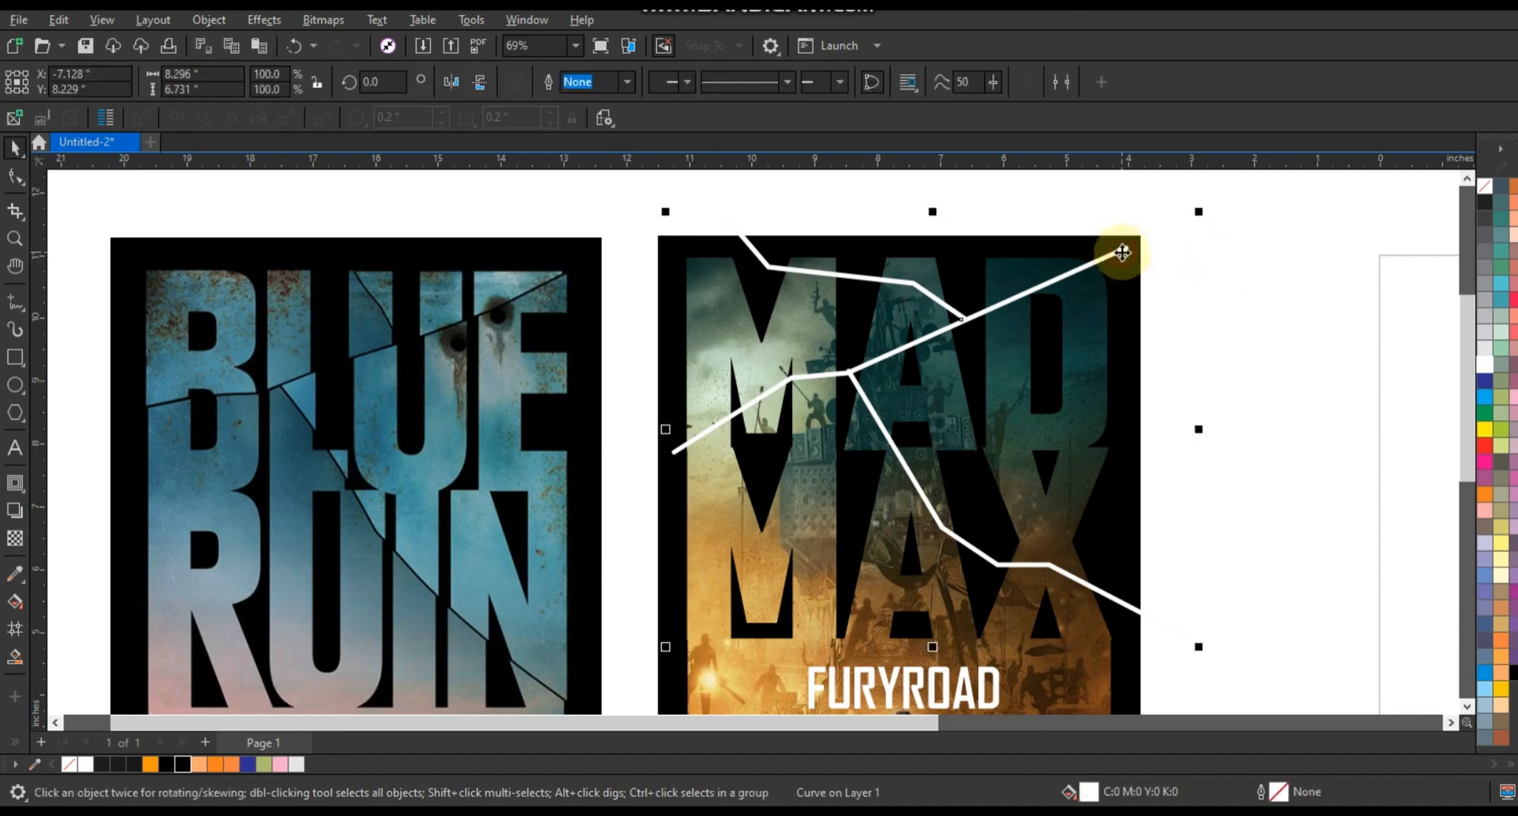
shift+click(1098, 672)
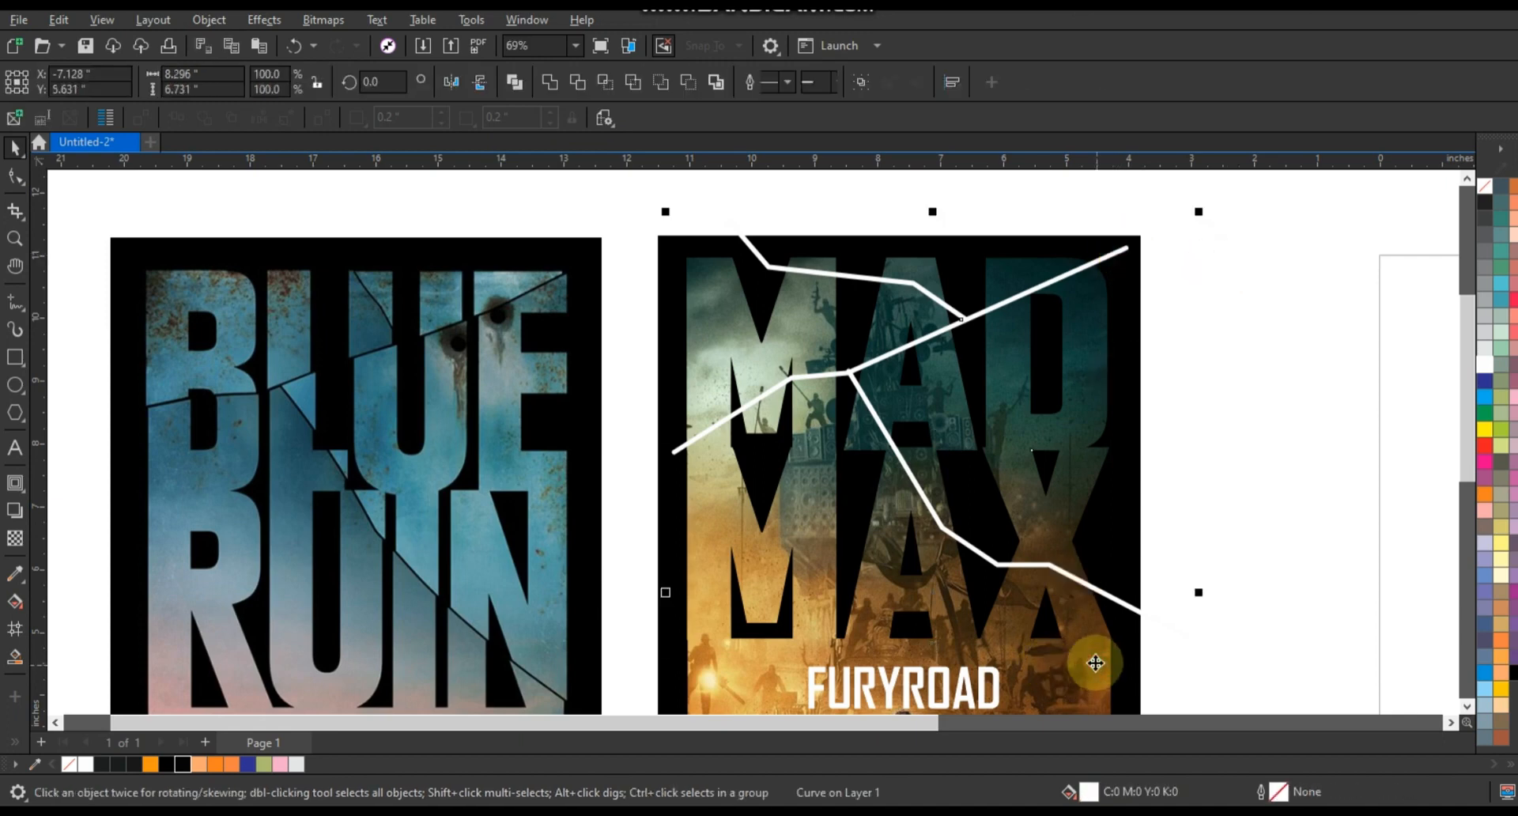
click(578, 82)
click(1328, 248)
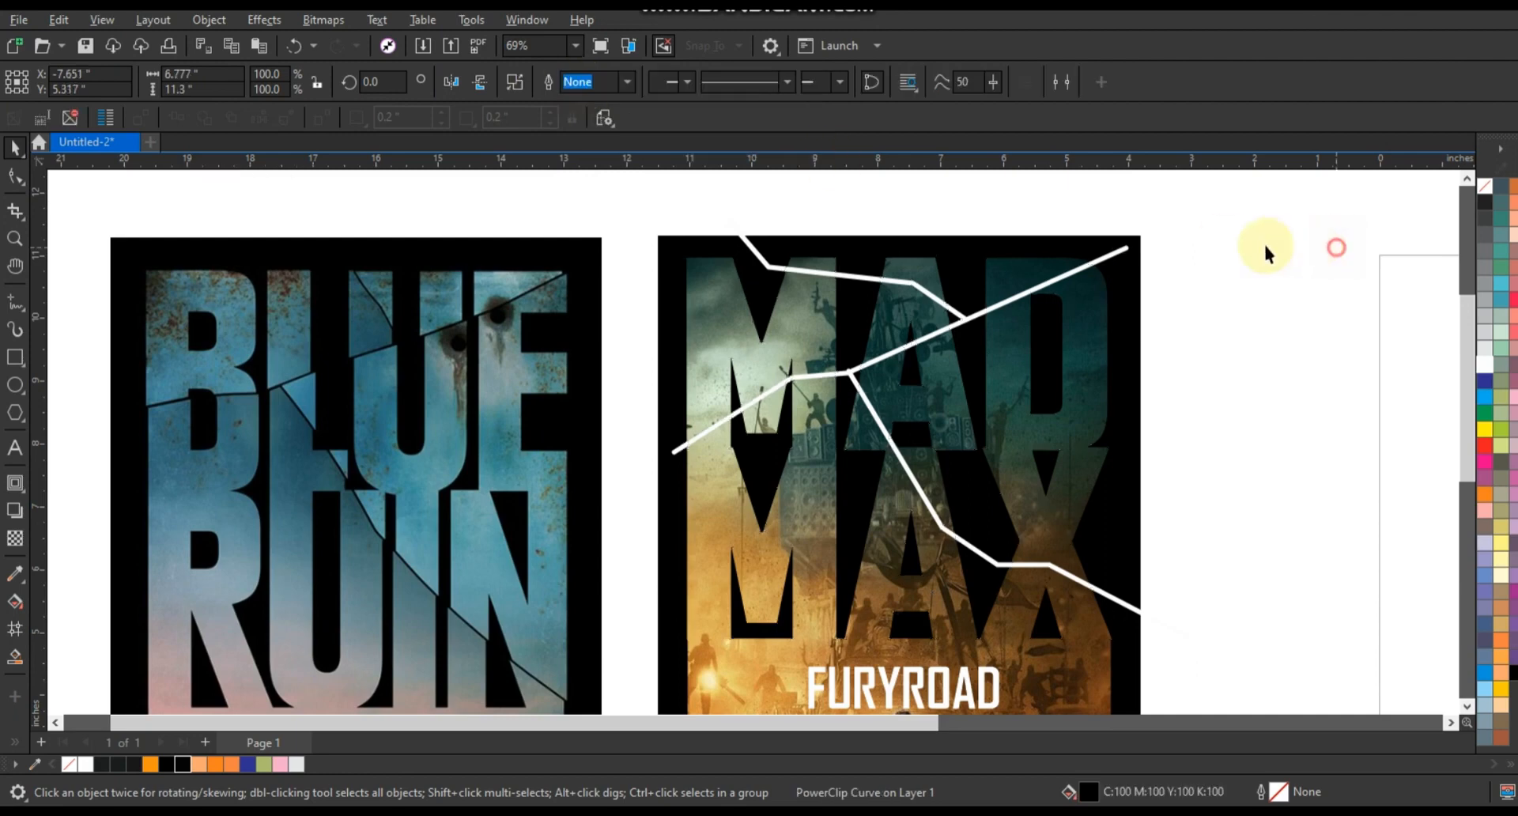
click(1121, 256)
key(Delete)
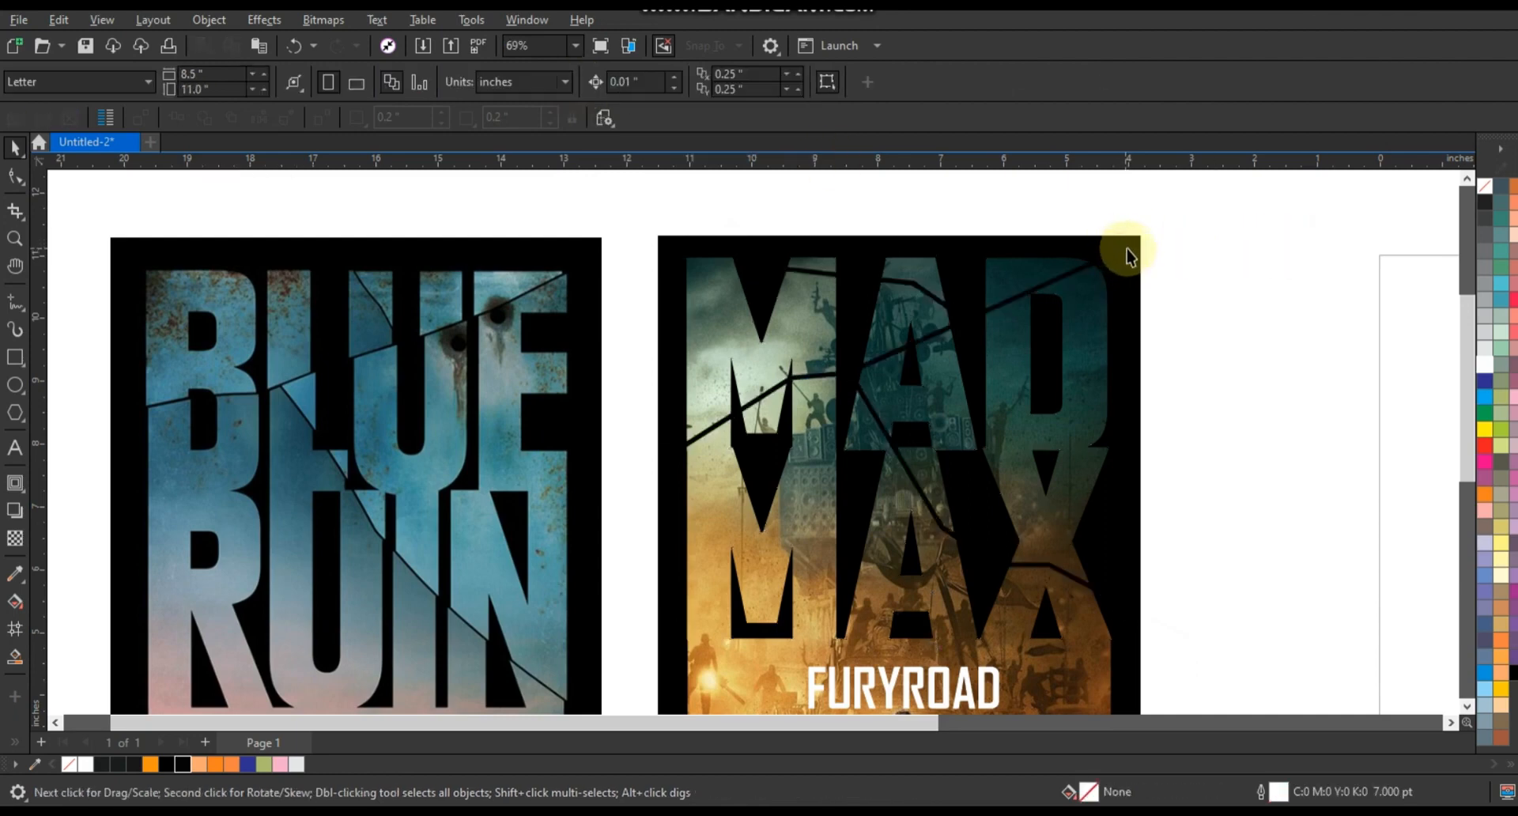
- Break the trimmed lettering apart and combine the fragments in the upper right of MAD
click(1097, 411)
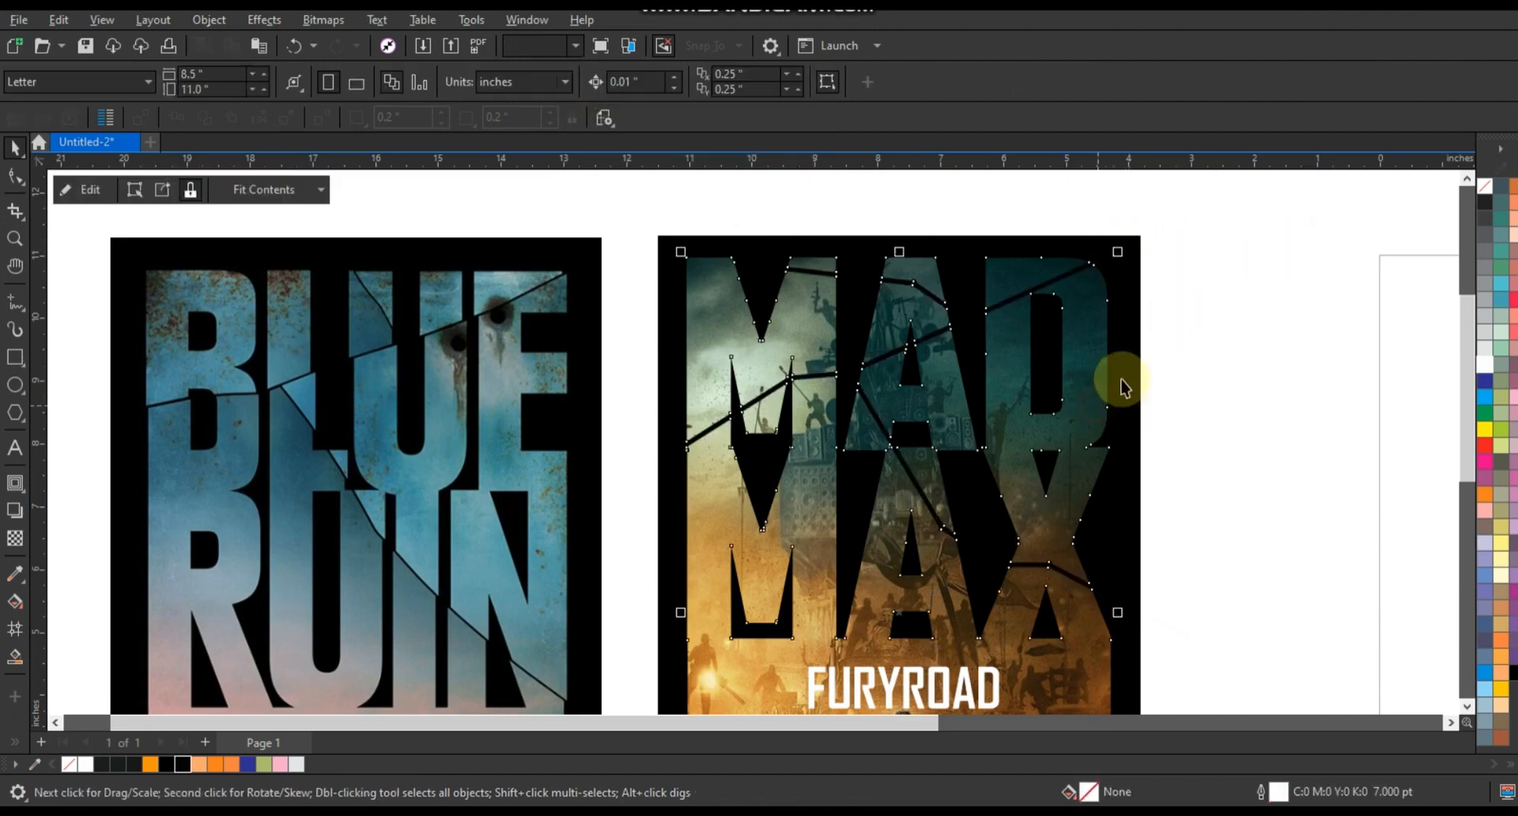
key(ctrl+k)
click(654, 328)
drag(1215, 273, 990, 443)
shift+click(1099, 393)
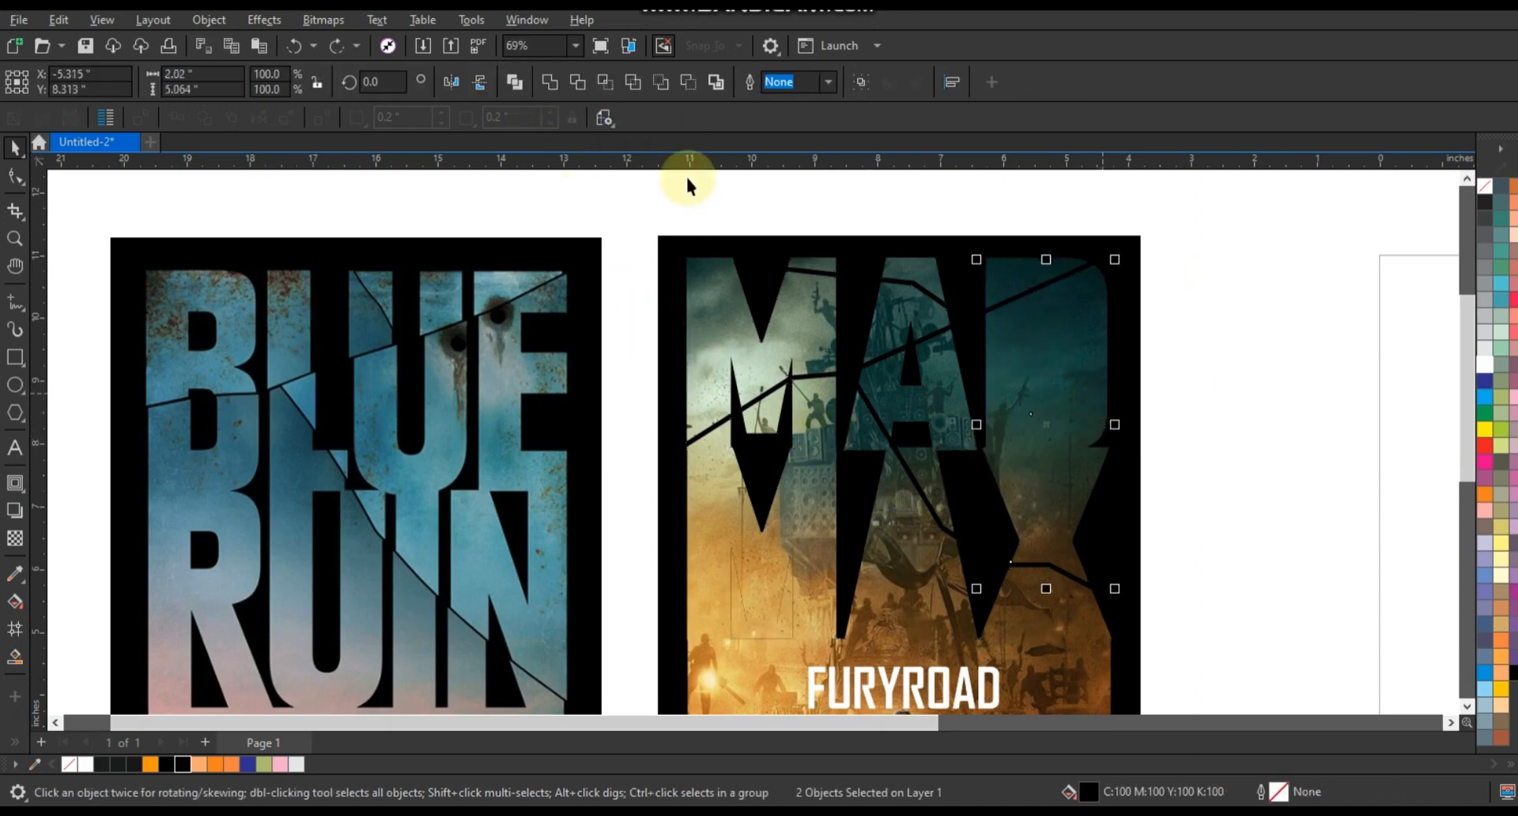
click(511, 78)
- Combine the fragments around the A and X area into one curve
click(1253, 428)
drag(1255, 393, 990, 514)
shift+click(1090, 480)
click(513, 76)
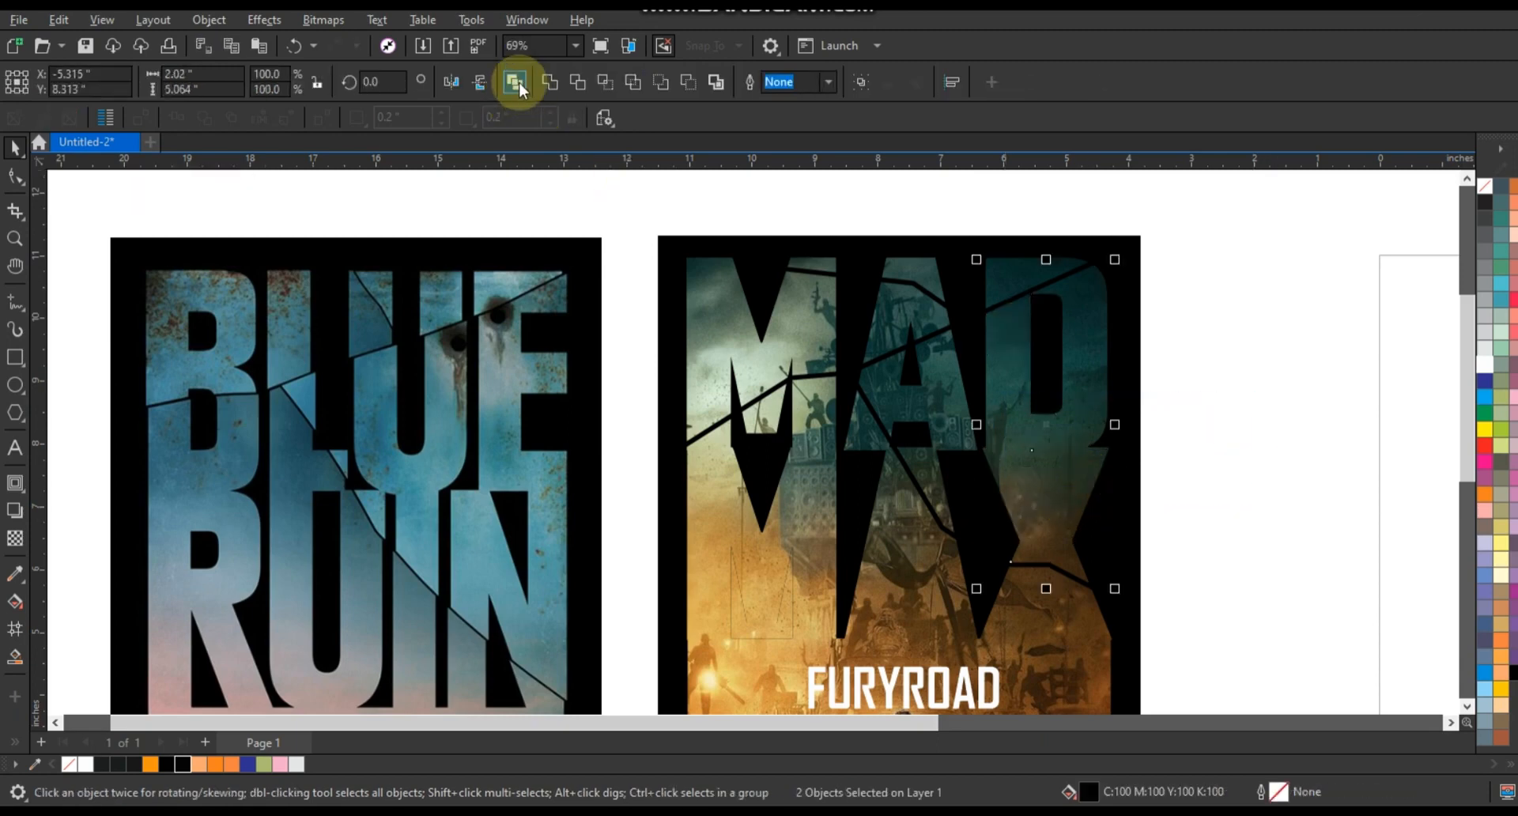
- Offset the cracked letter fragments, nudging the top-left piece of the M left and down
click(1359, 464)
click(998, 437)
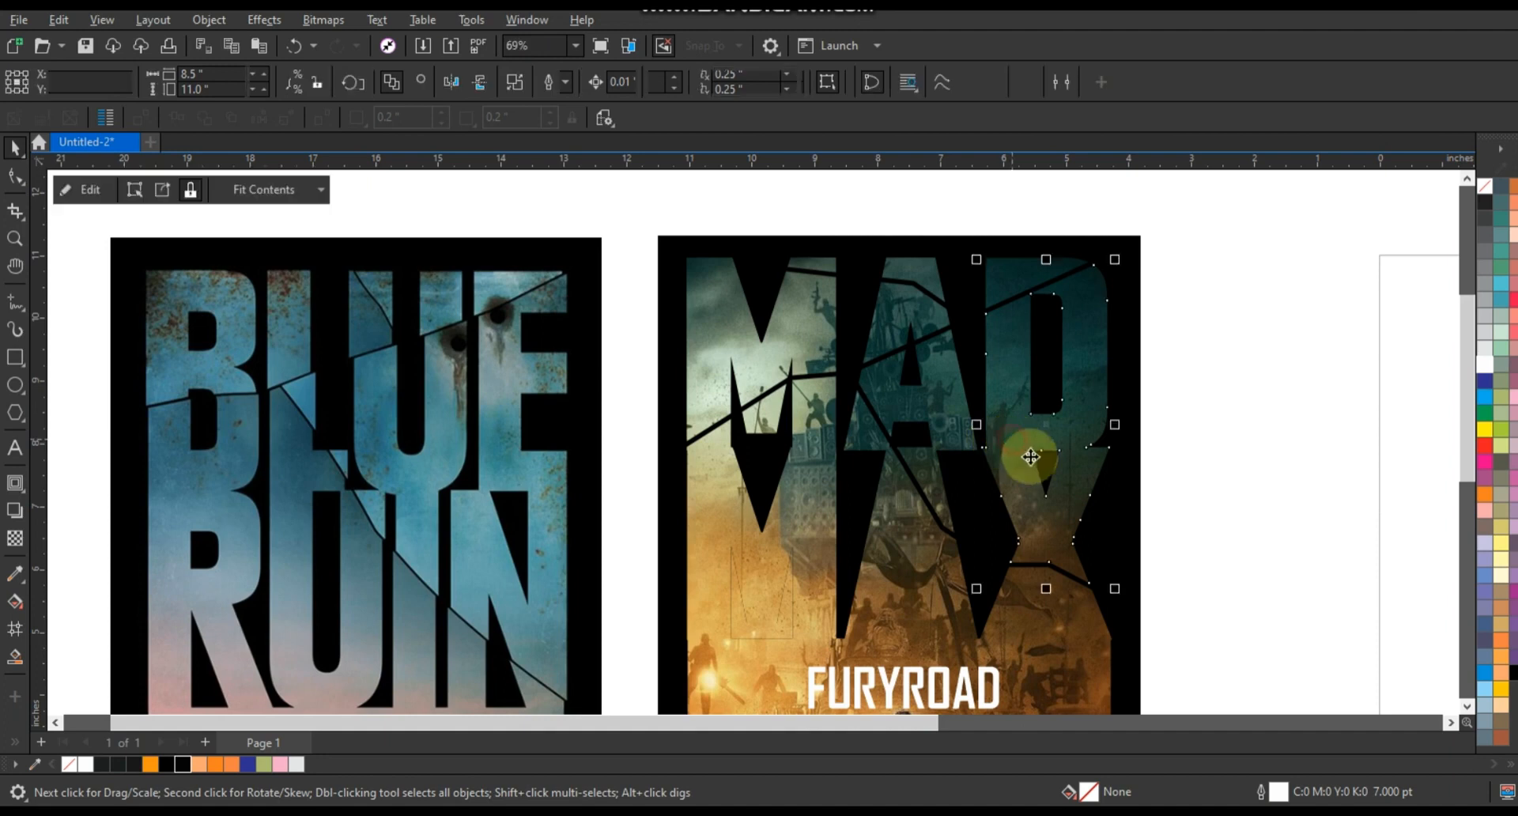
shift+click(957, 429)
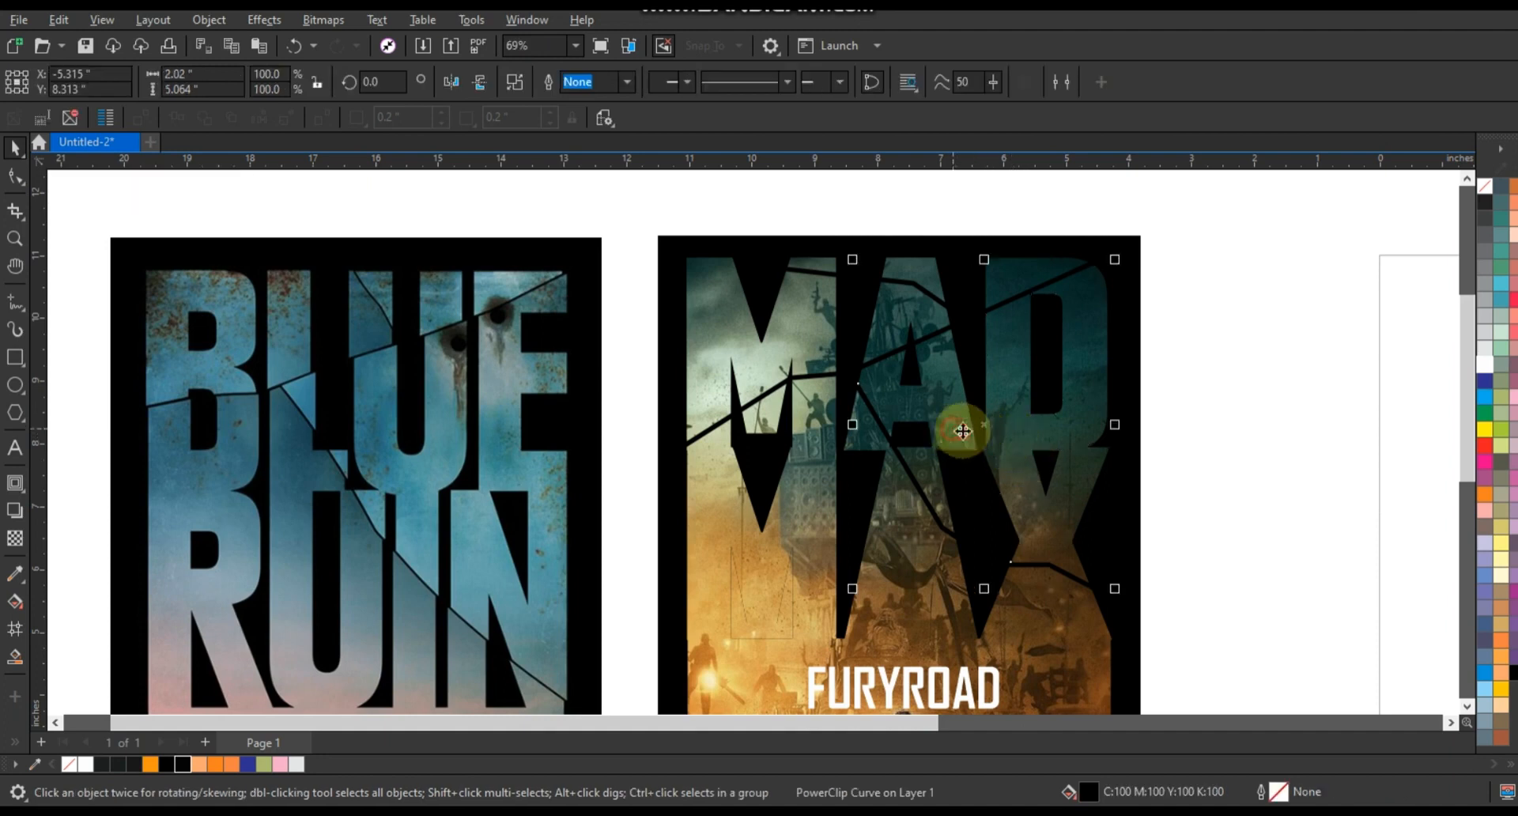
drag(972, 436, 974, 436)
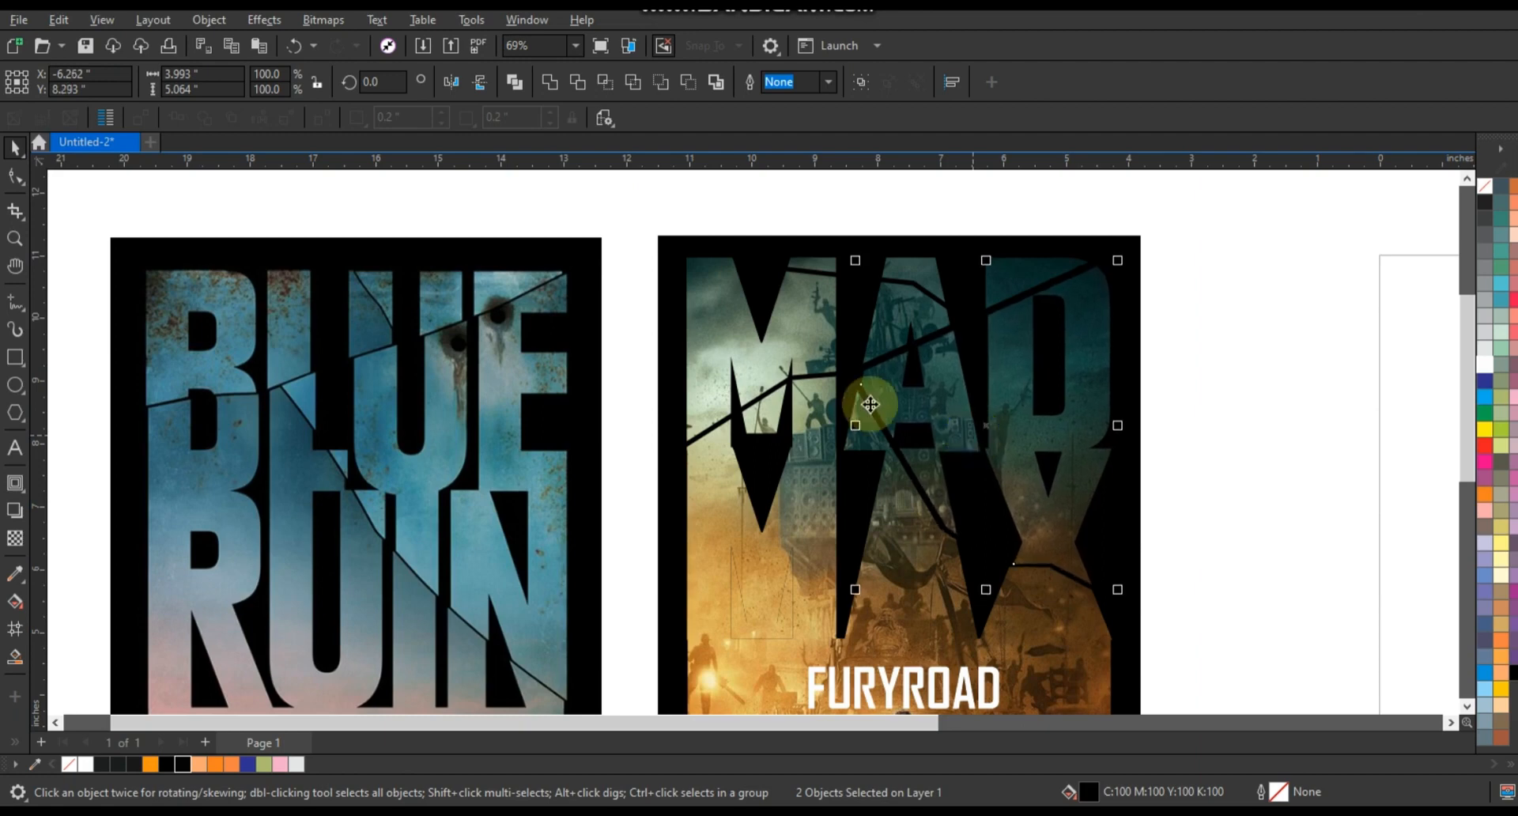
click(779, 360)
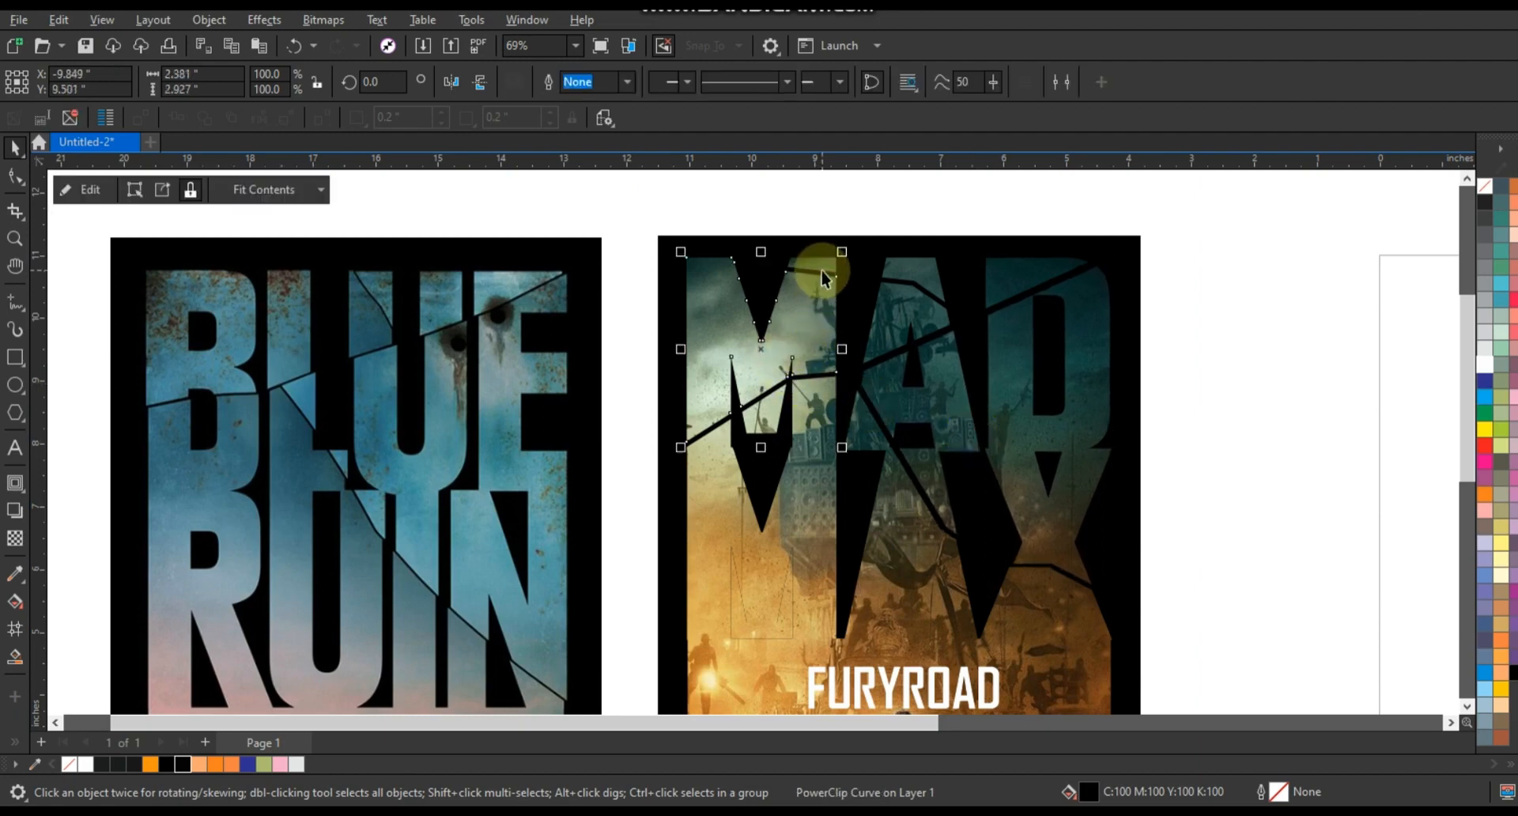
key(Left)
key(Left)
key(Left)
key(Left)
key(Down)
key(Down)
key(Left)
key(Left)
key(Left)
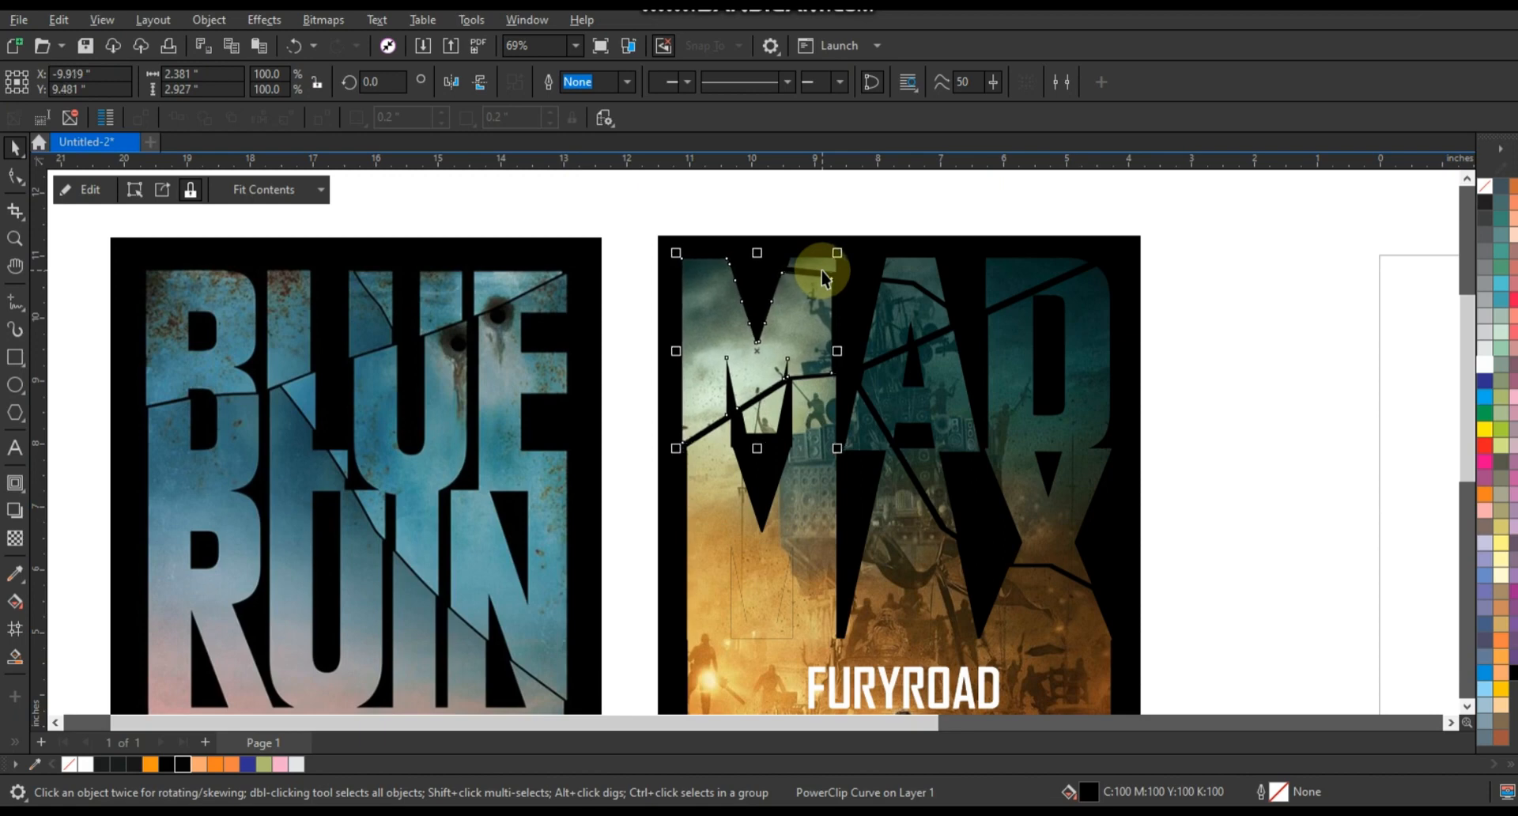
key(Left)
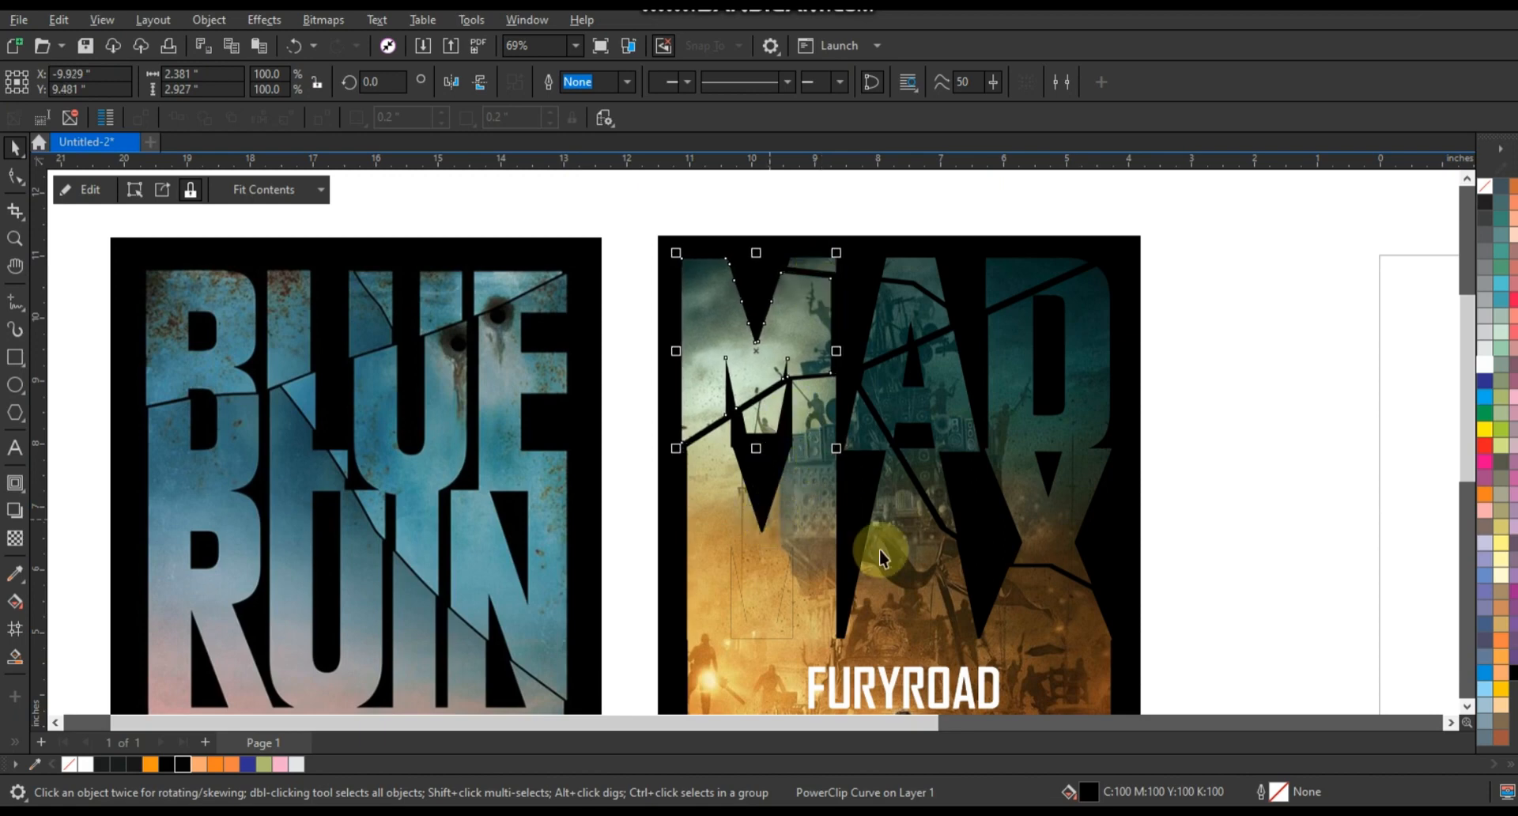
click(1203, 525)
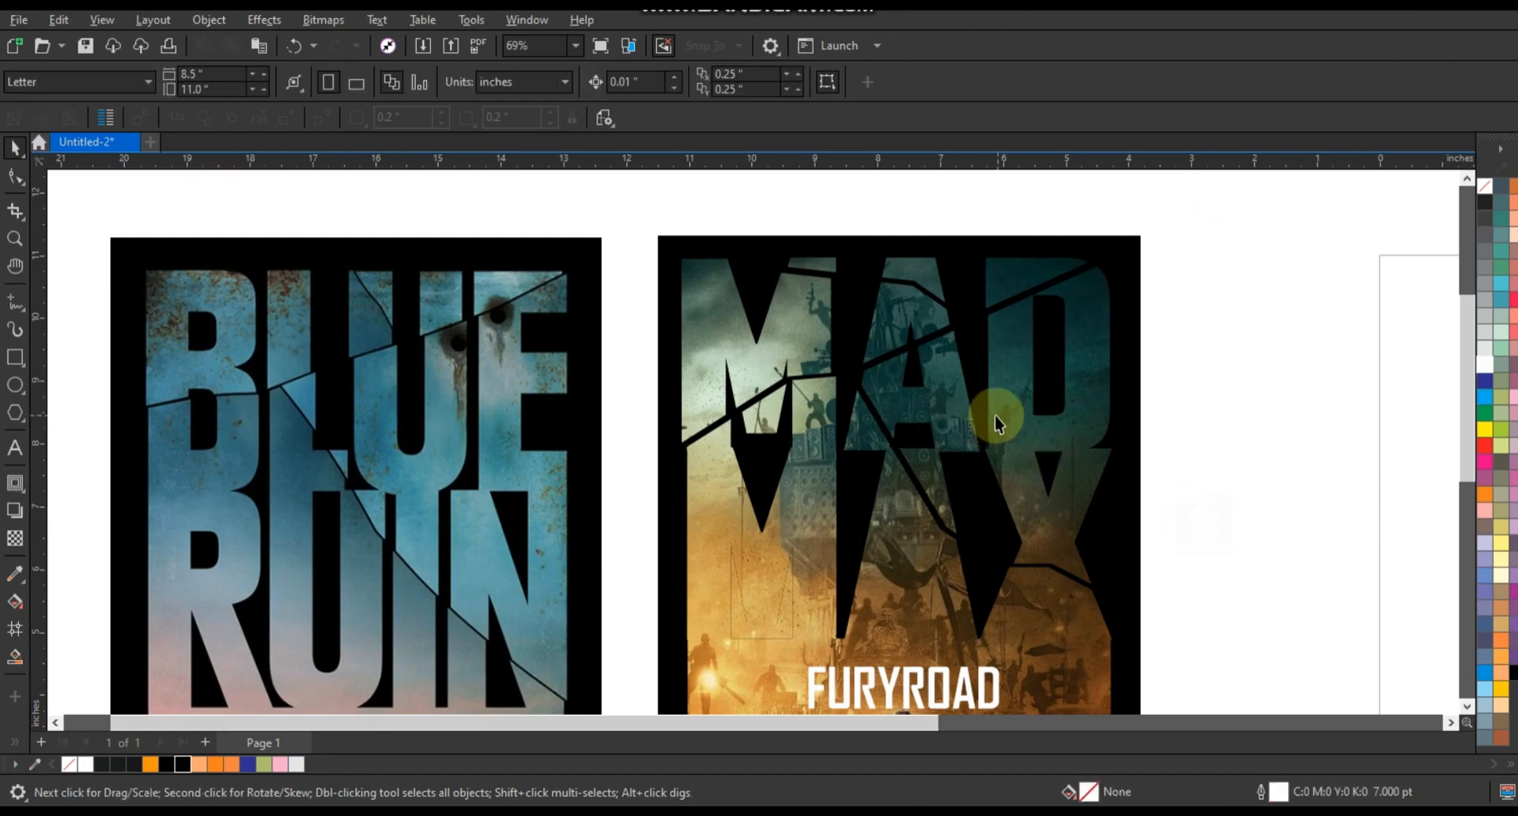
- Combine more separated fragments of the MAX lettering into one curve
scroll(993, 410, down, 2)
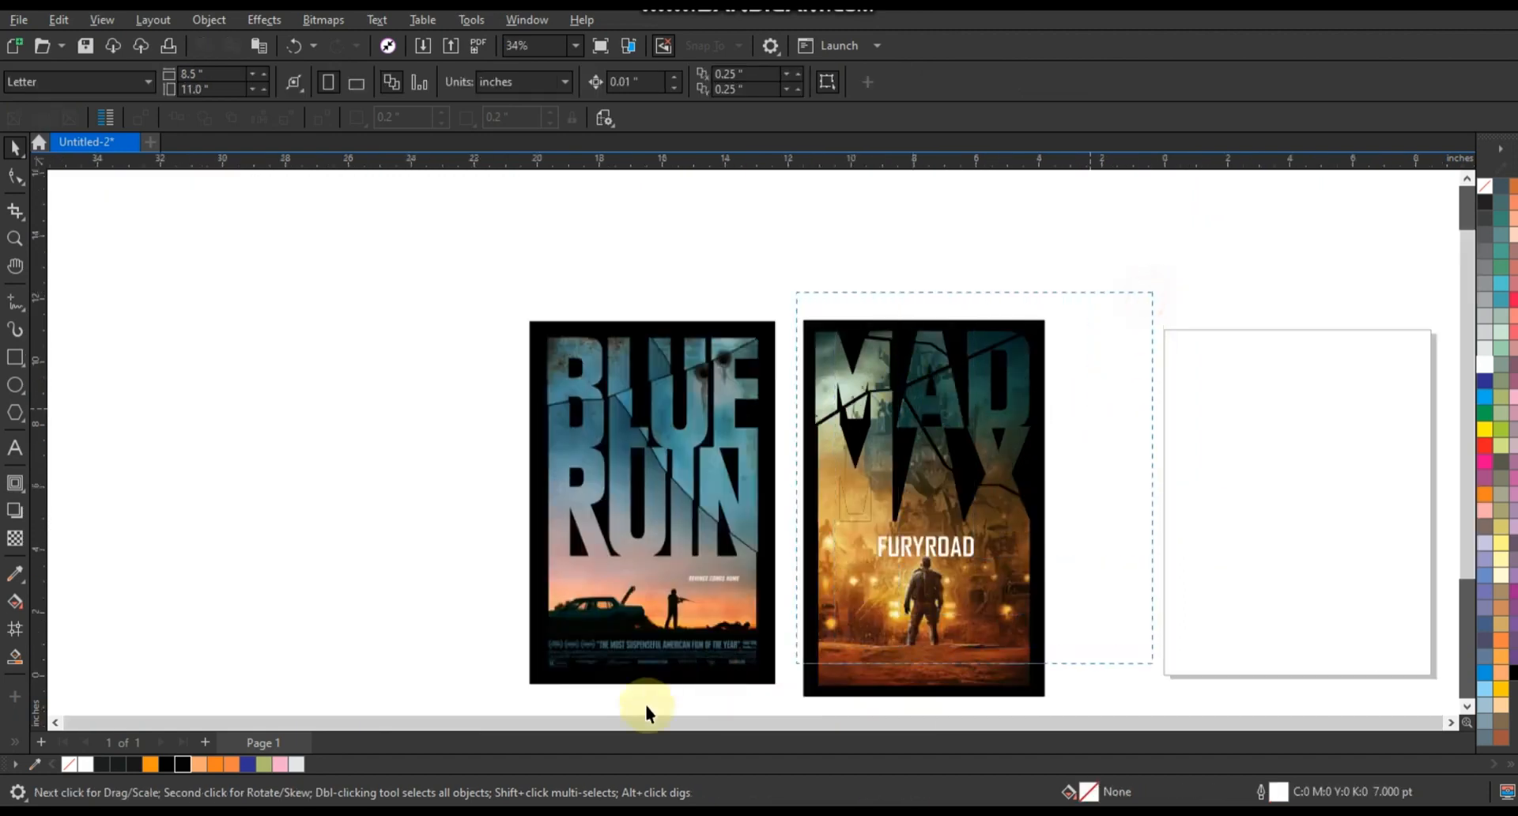
scroll(877, 682, up, 1)
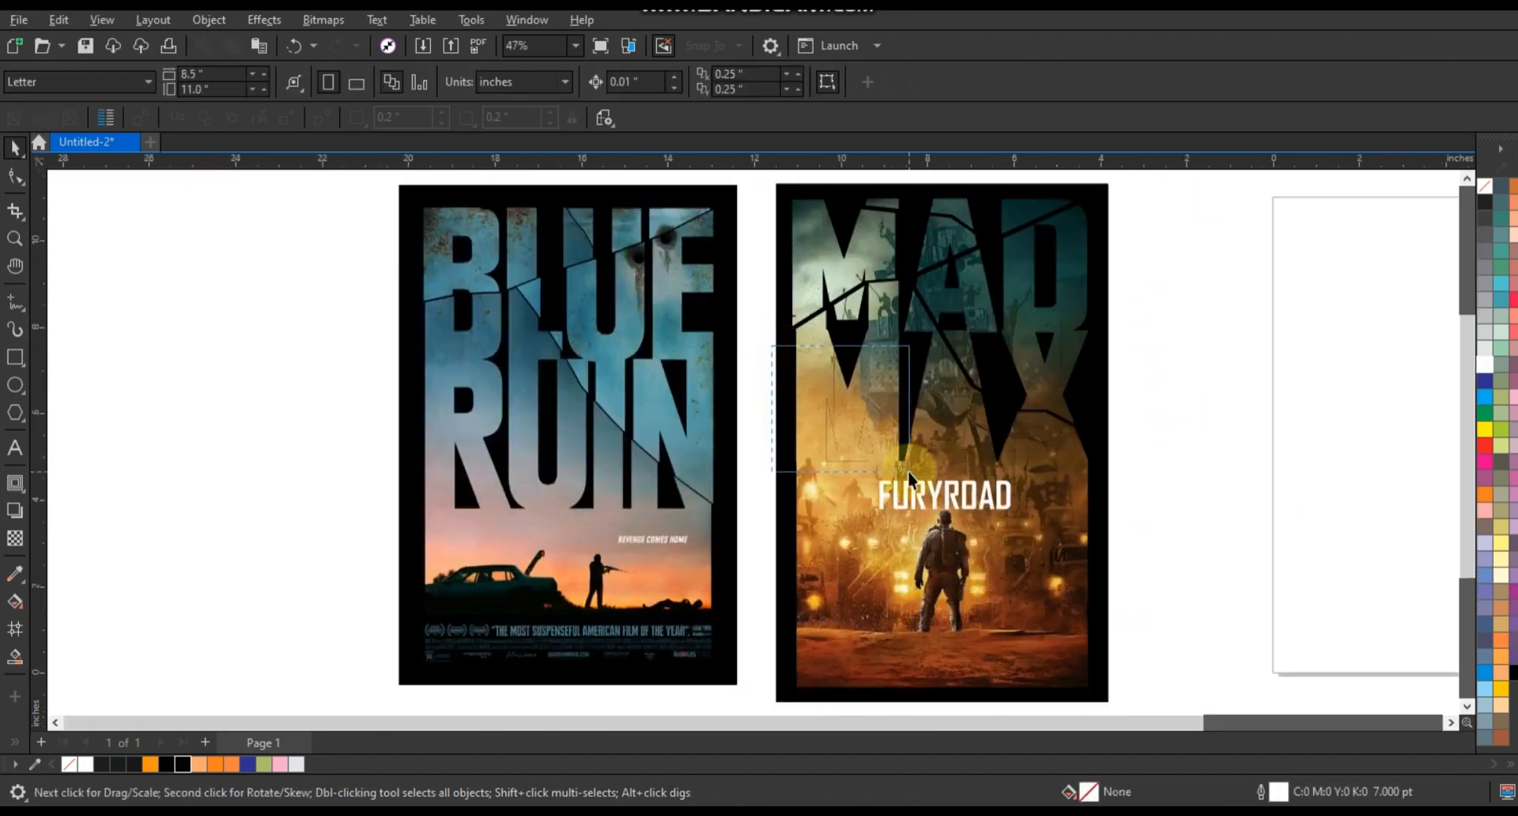
click(873, 400)
shift+click(884, 378)
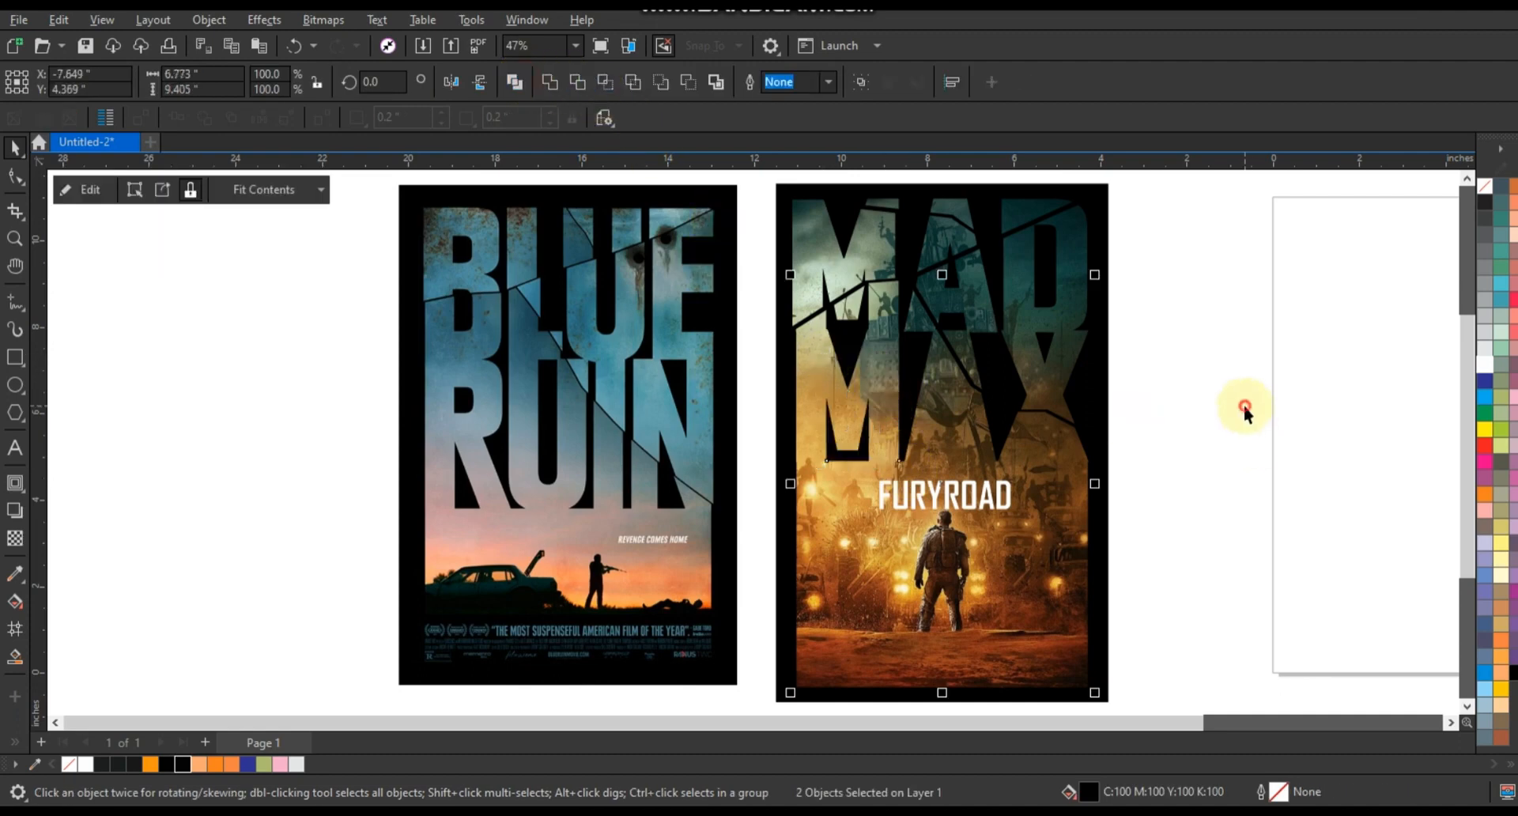
drag(1220, 369, 959, 485)
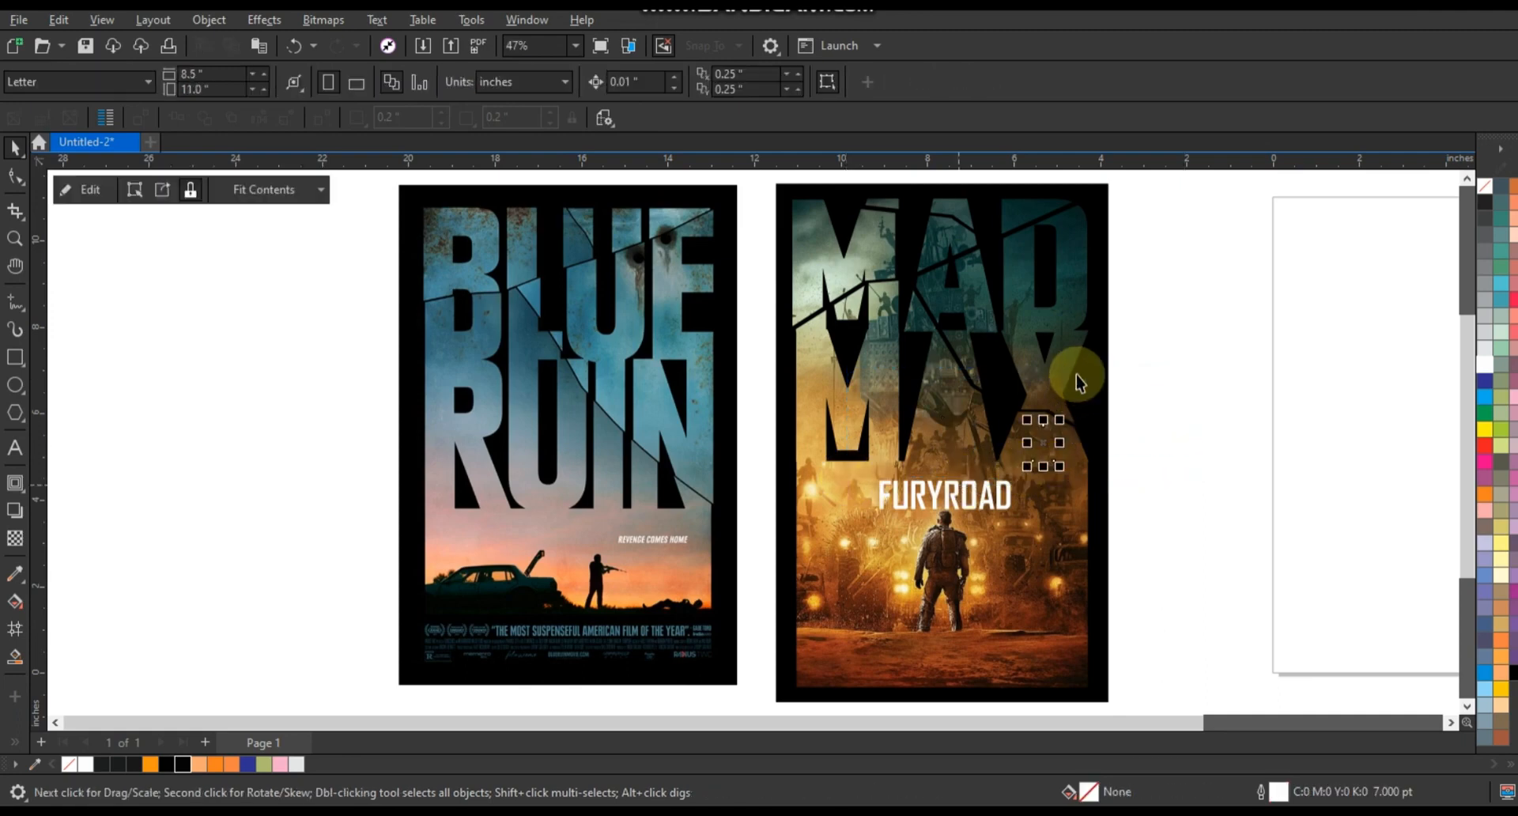
shift+click(1073, 368)
drag(1163, 426, 934, 484)
drag(1187, 386, 1020, 558)
click(515, 82)
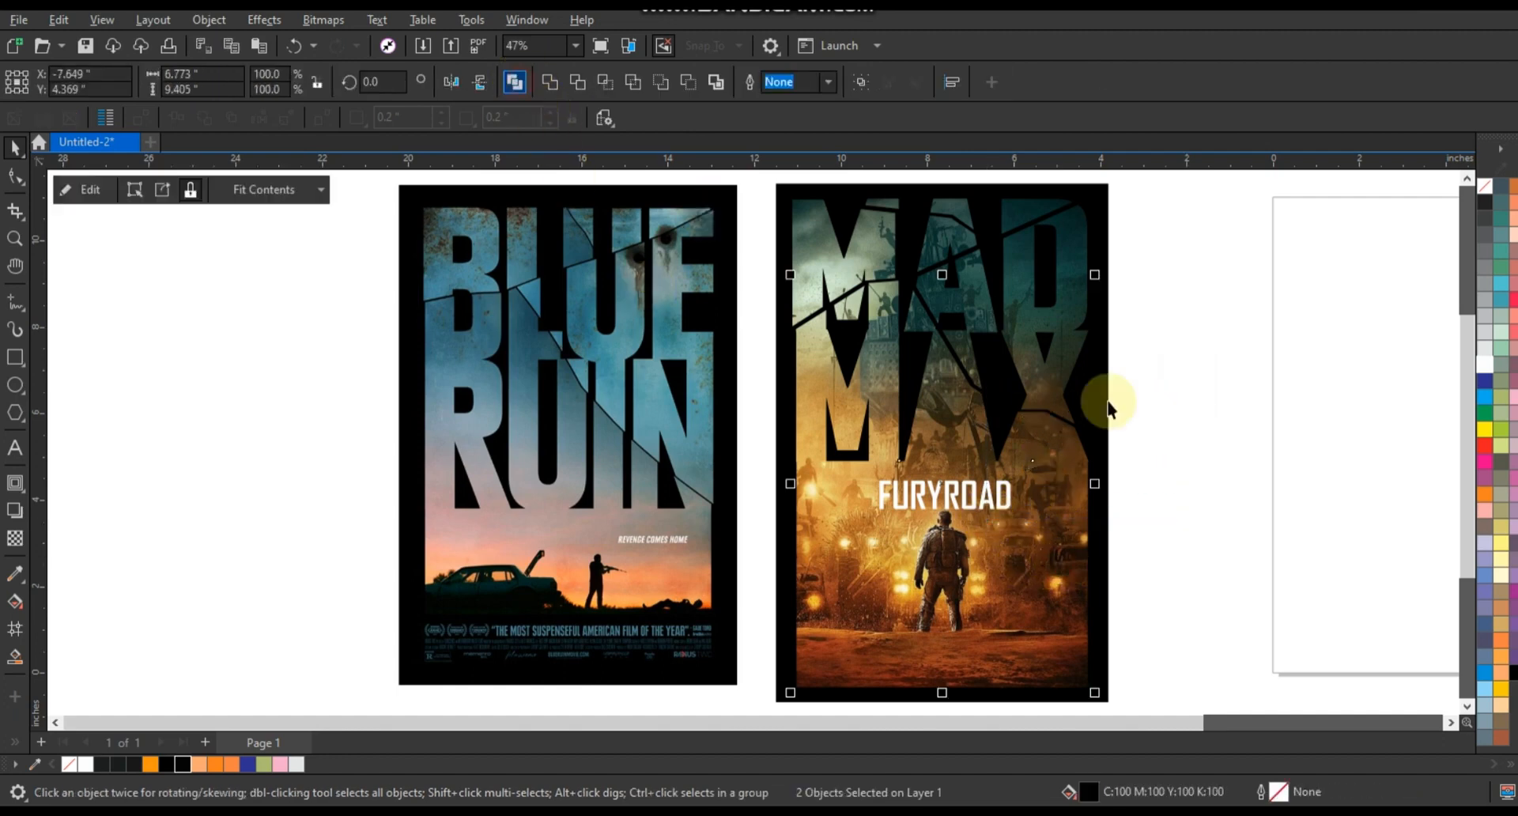
- Combine the remaining fragment on the X's right side with the lettering
drag(1198, 342, 1057, 525)
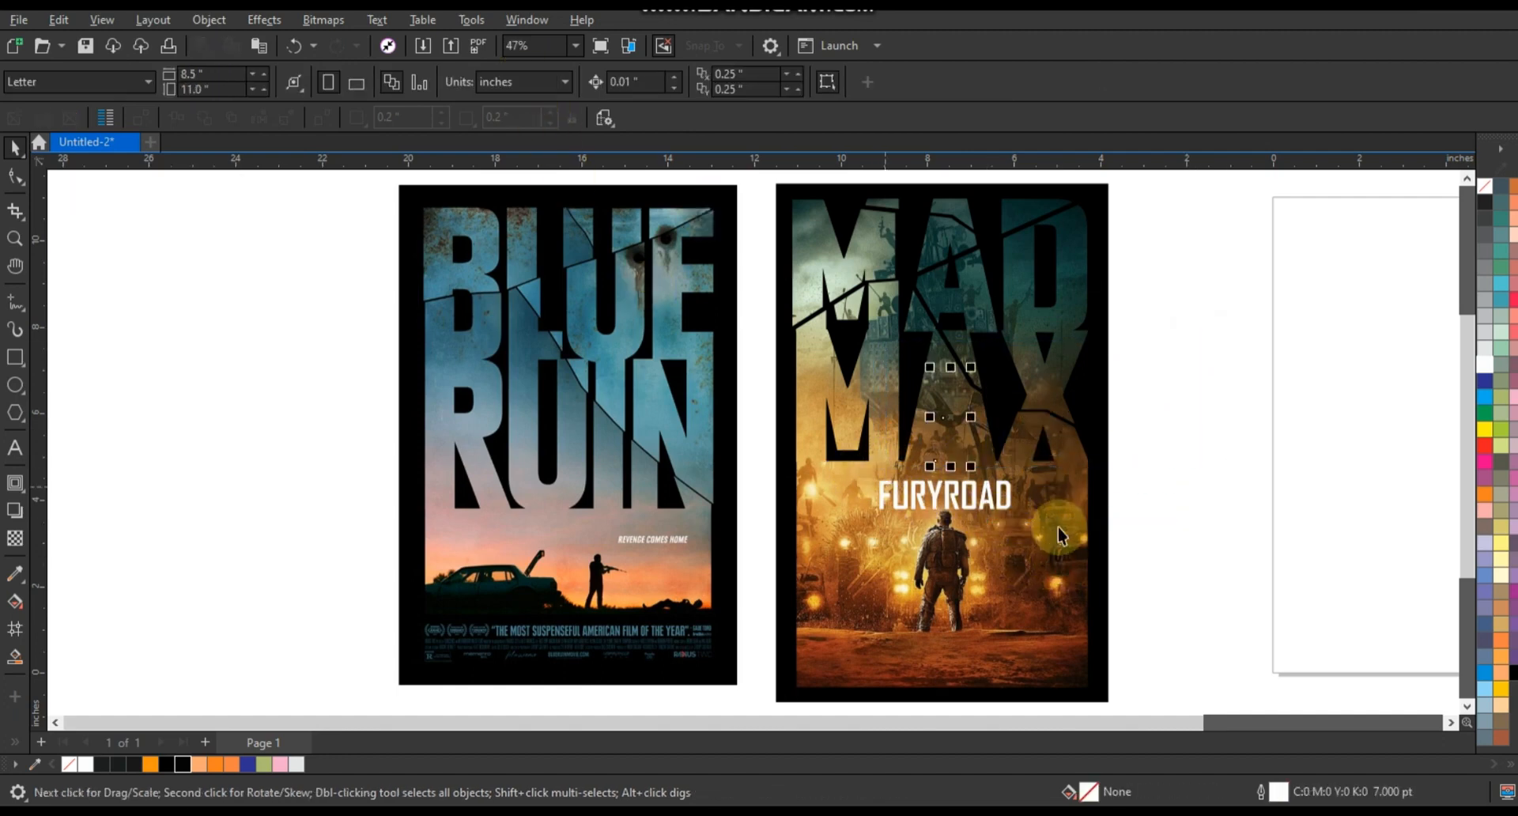
click(515, 82)
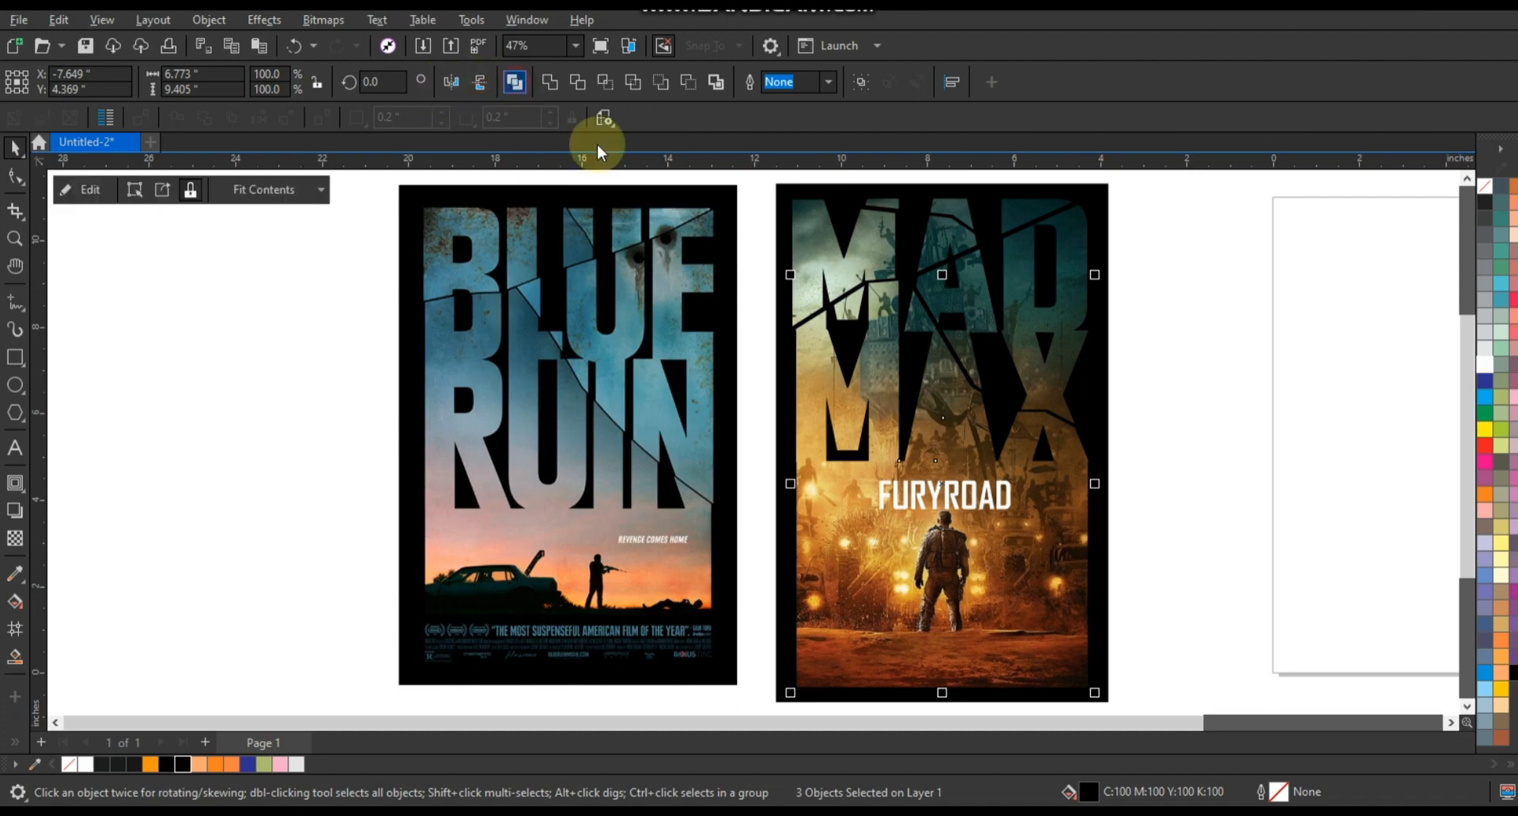
click(1197, 435)
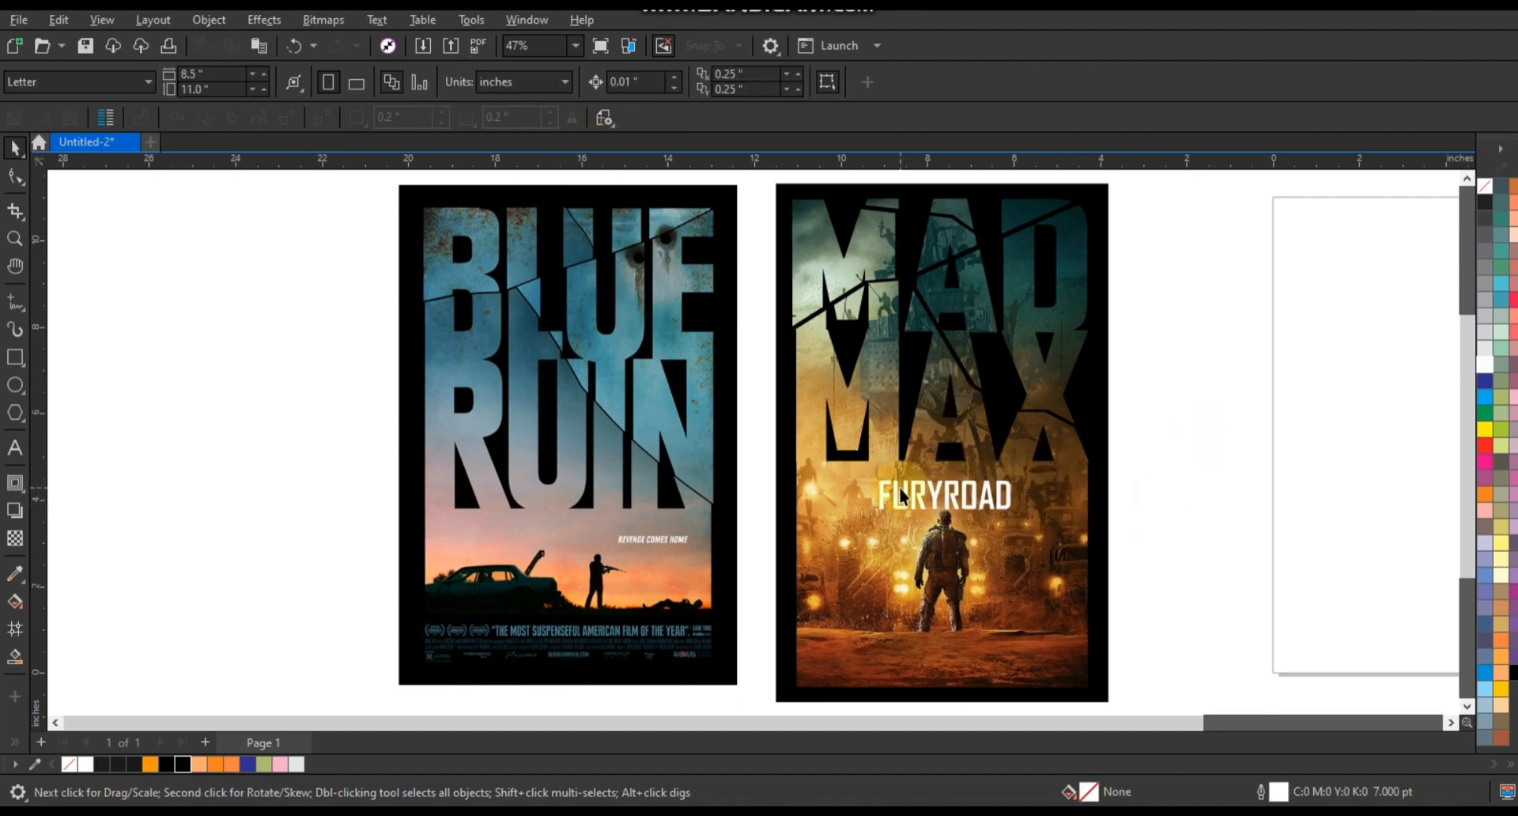
- Select both finished posters together
scroll(928, 510, down, 2)
drag(1026, 599, 608, 286)
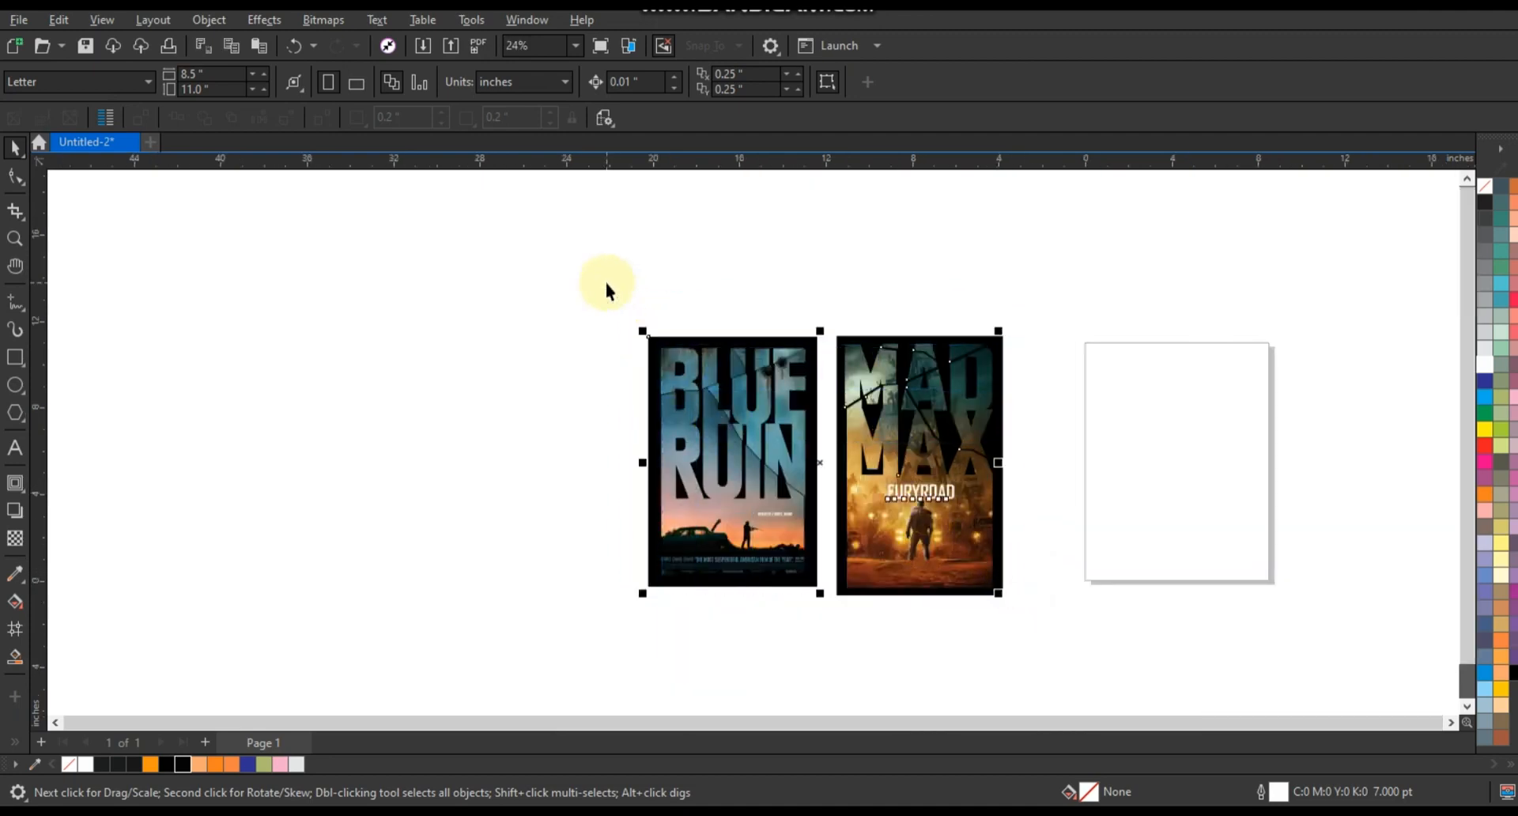